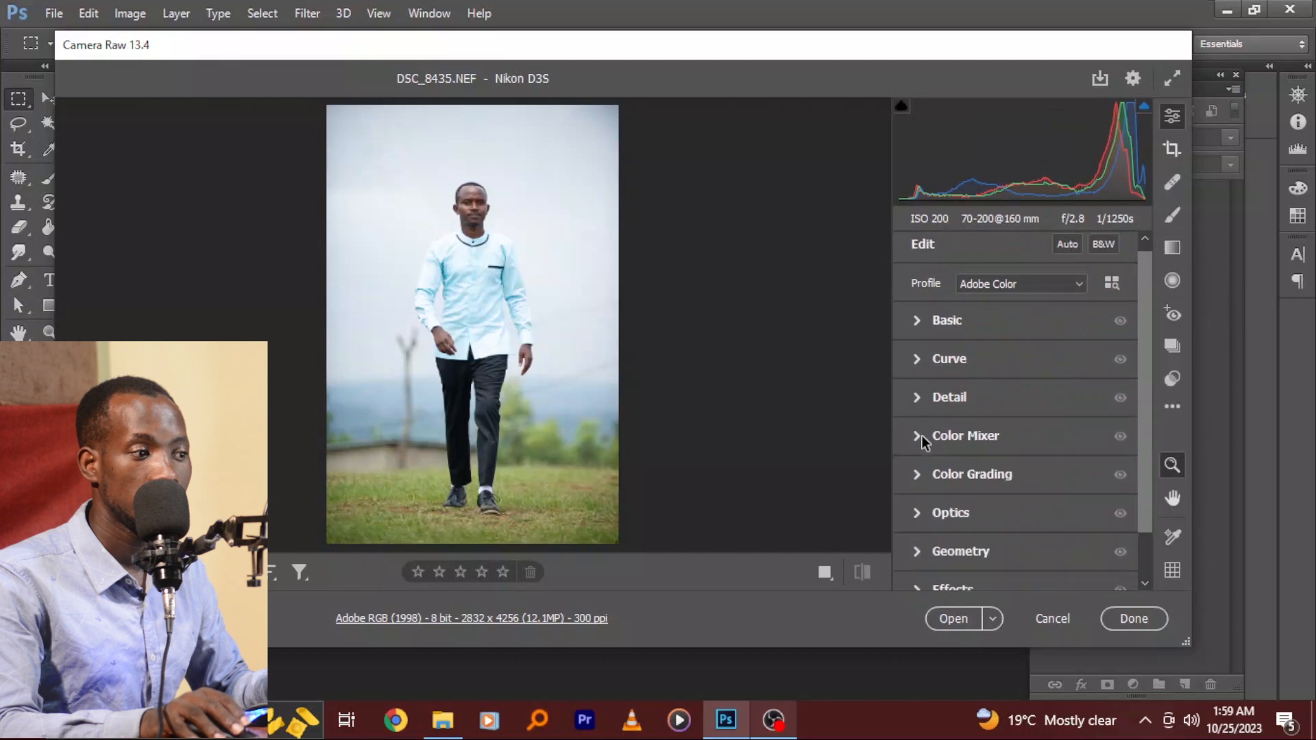
scroll(1037, 473, down, 1)
scroll(1015, 422, up, 1)
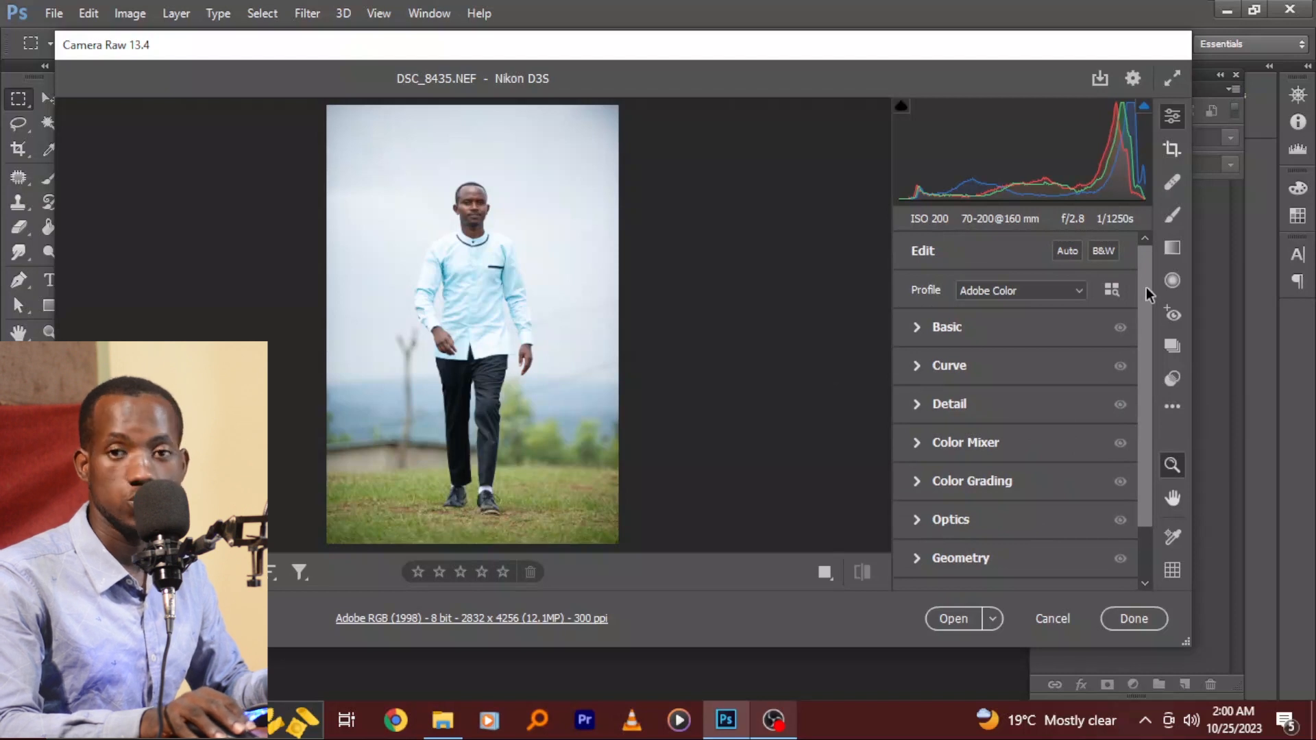
drag(1142, 291, 1150, 347)
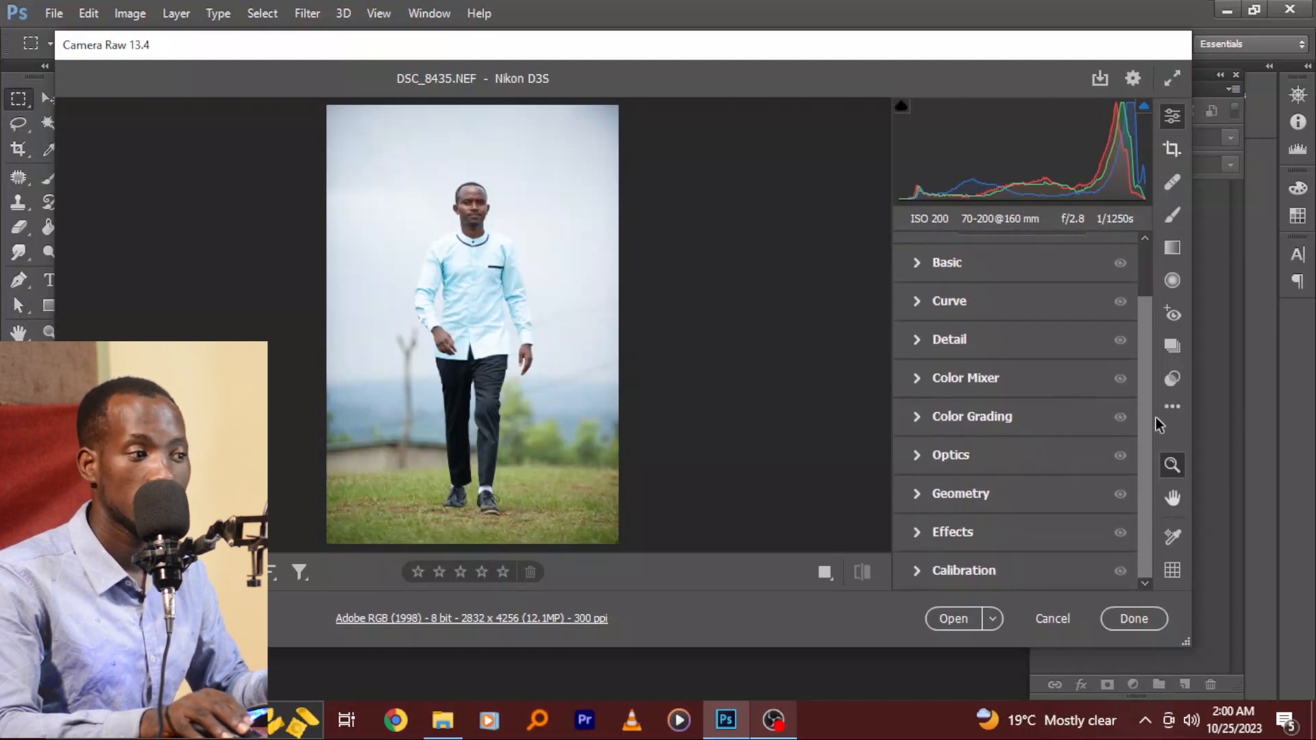
scroll(935, 321, up, 2)
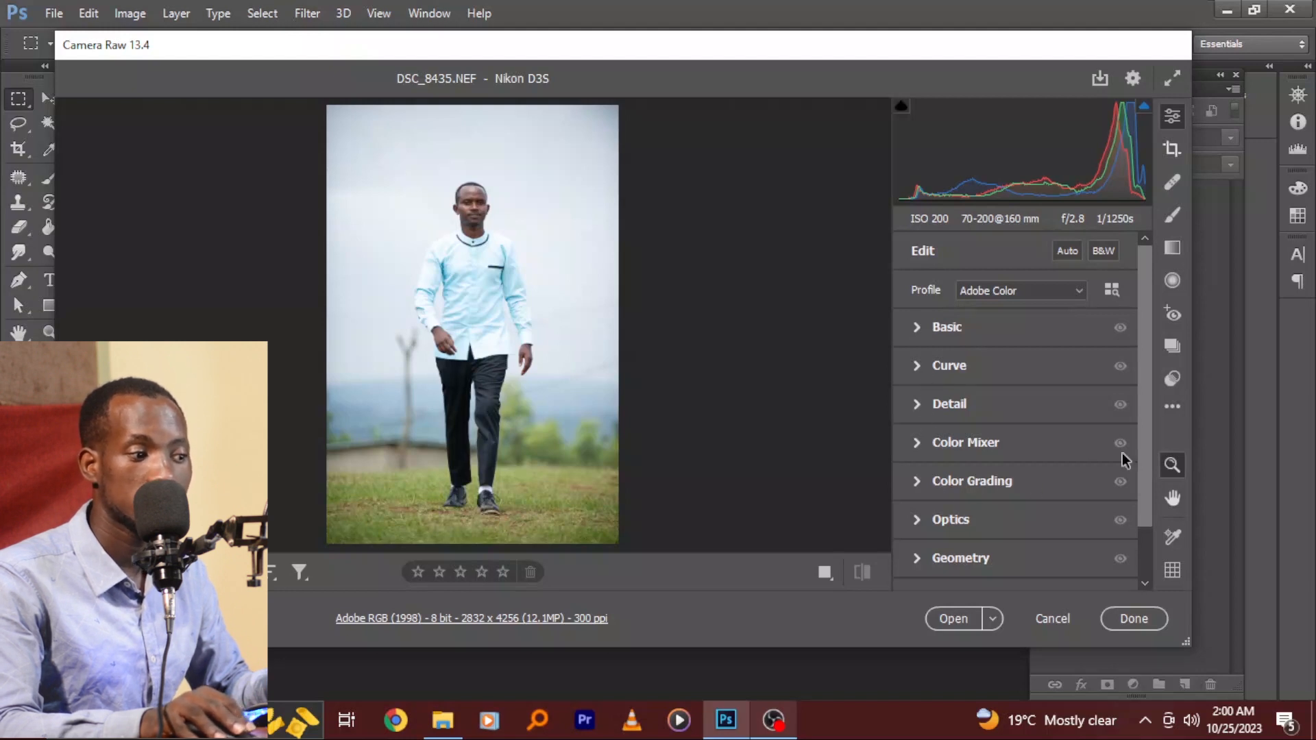
scroll(1145, 426, down, 2)
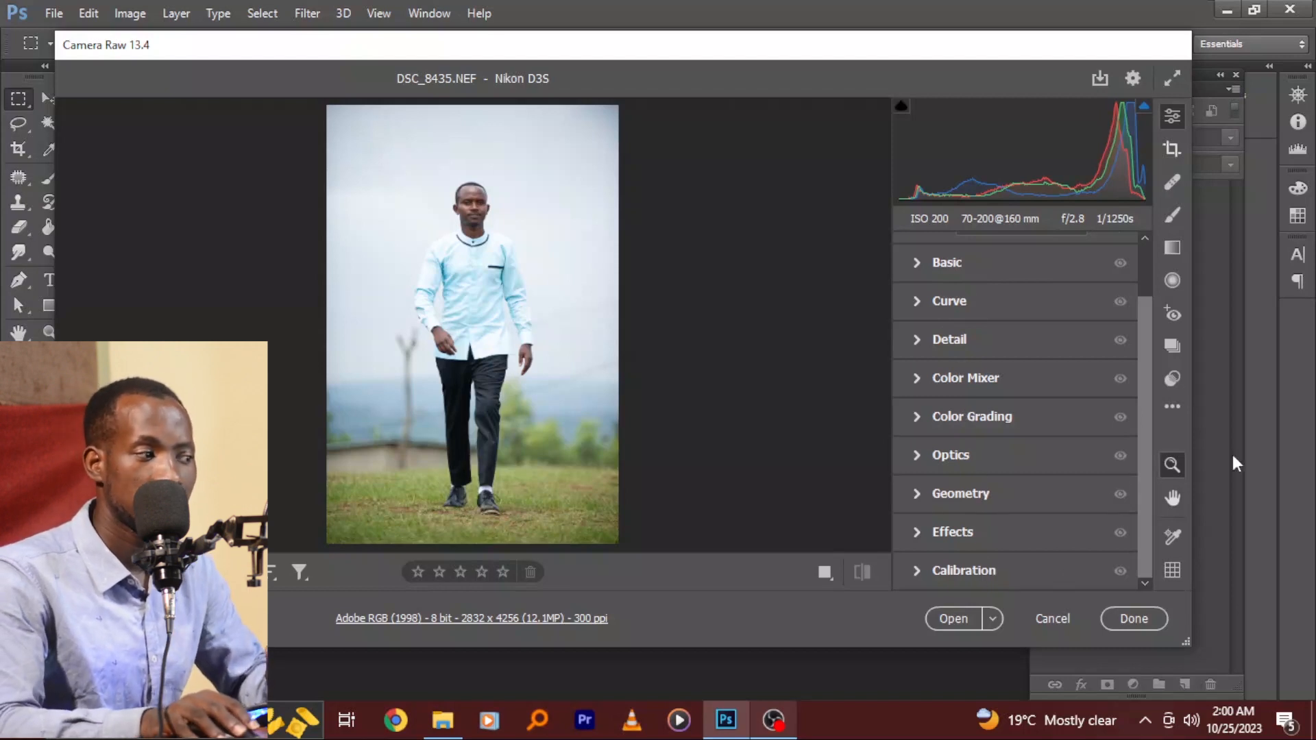
Examine the man's face and skin tones up close before editing the photo.
click(470, 208)
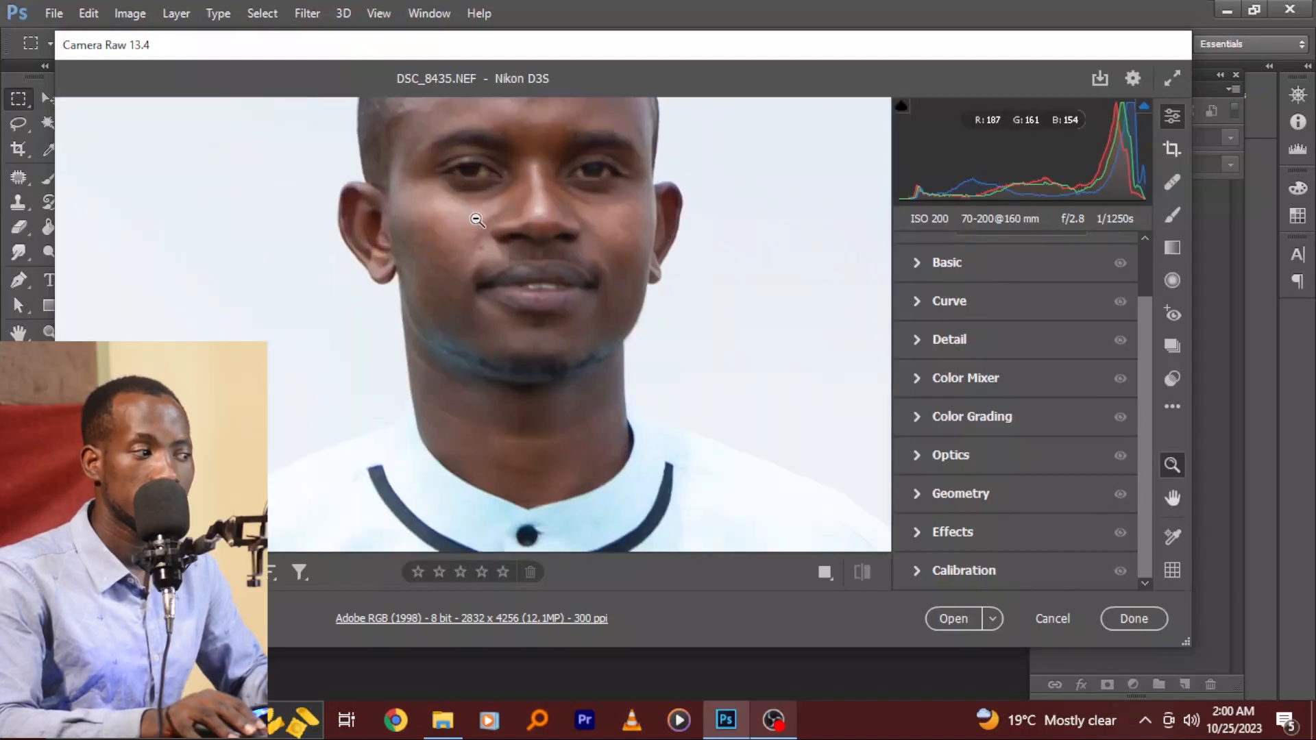
click(477, 218)
click(476, 183)
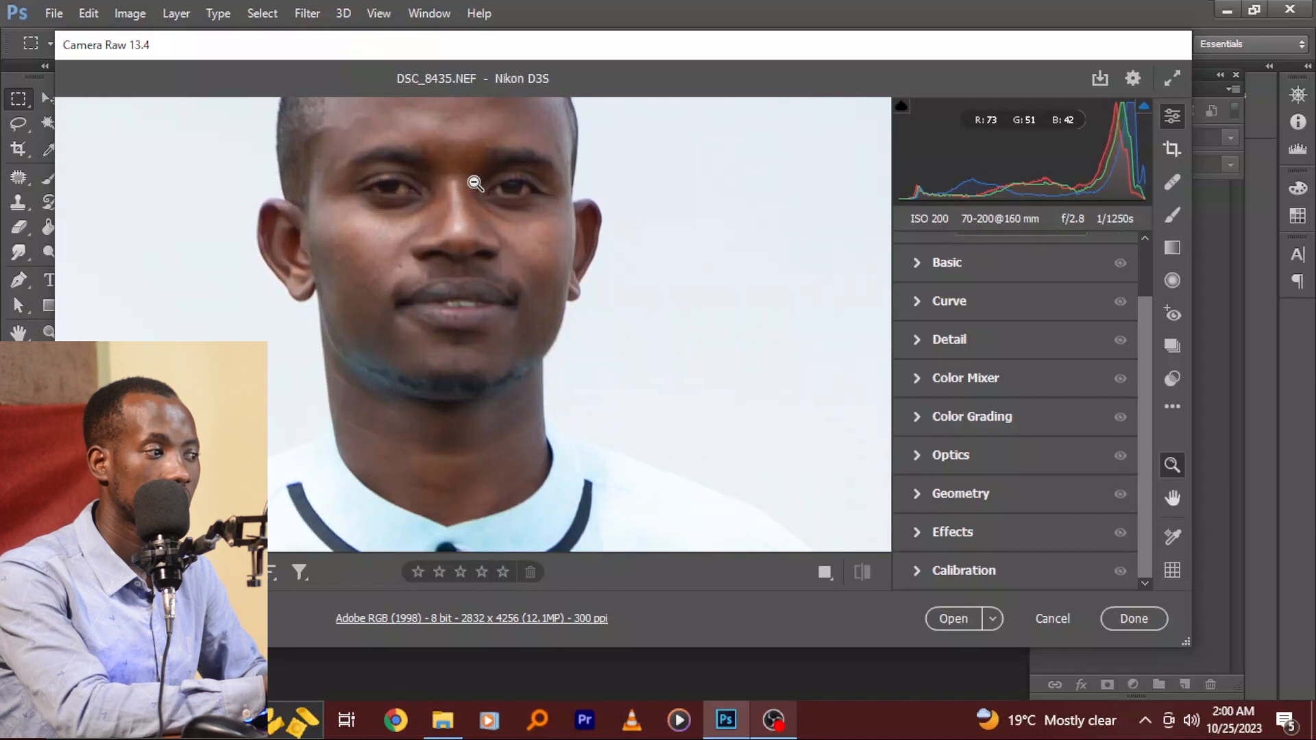
key(ctrl+plus)
key(ctrl+plus)
key(ctrl+minus)
key(ctrl+minus)
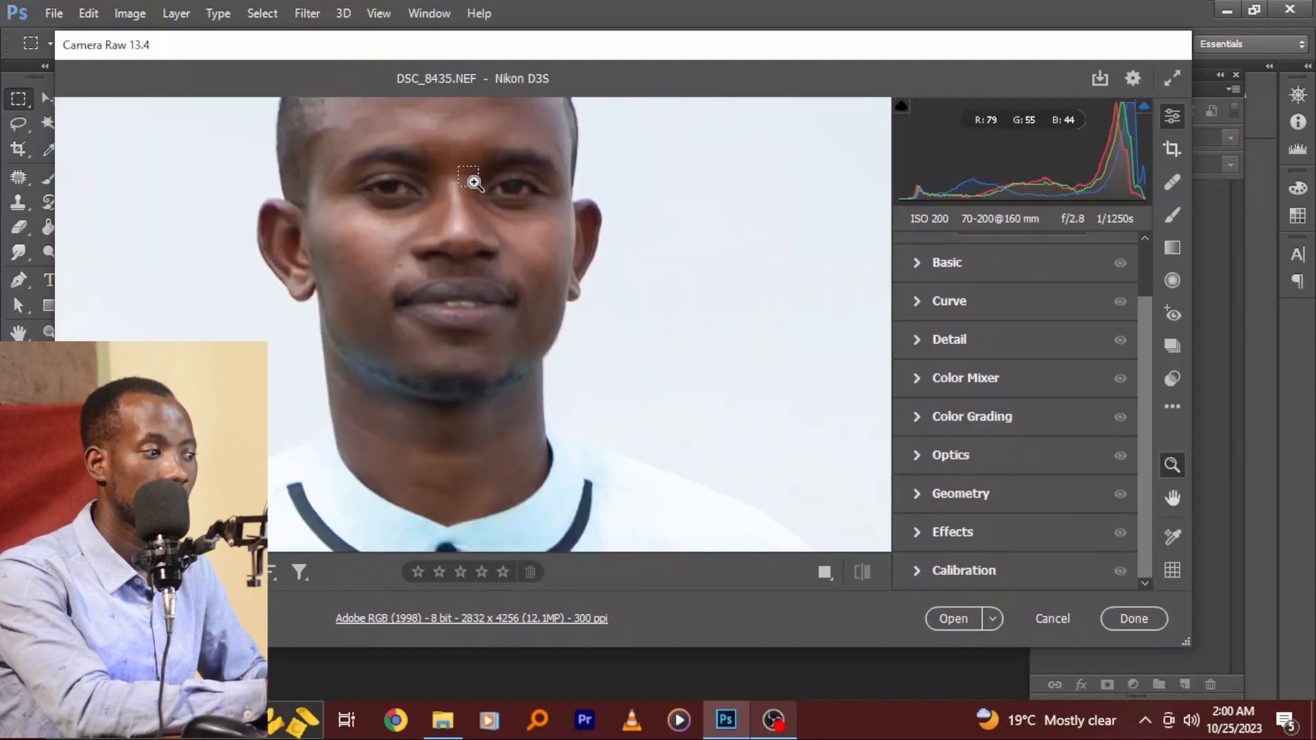
key(ctrl+minus)
key(ctrl+minus)
key(ctrl+minus)
key(ctrl+minus)
key(ctrl+minus)
key(ctrl+minus)
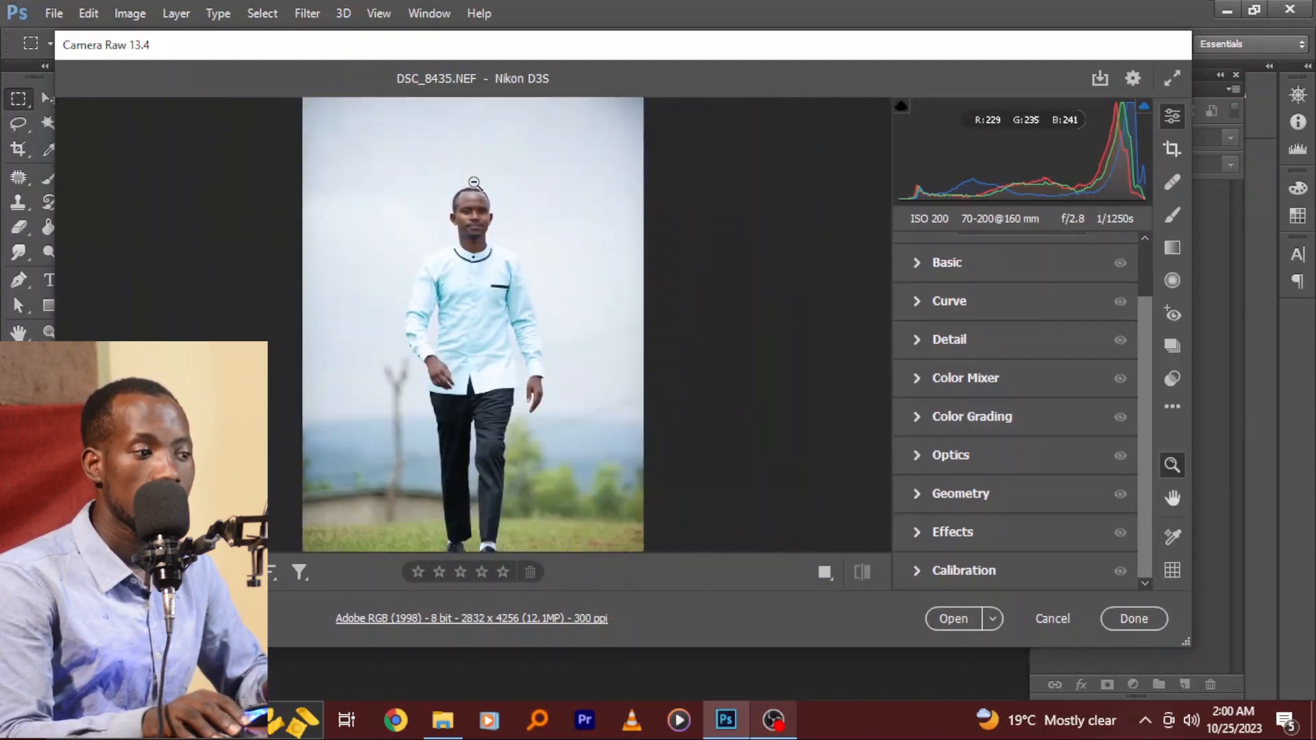
Set Highlights to -100 and Whites to -100 in the Basic adjustments.
click(915, 266)
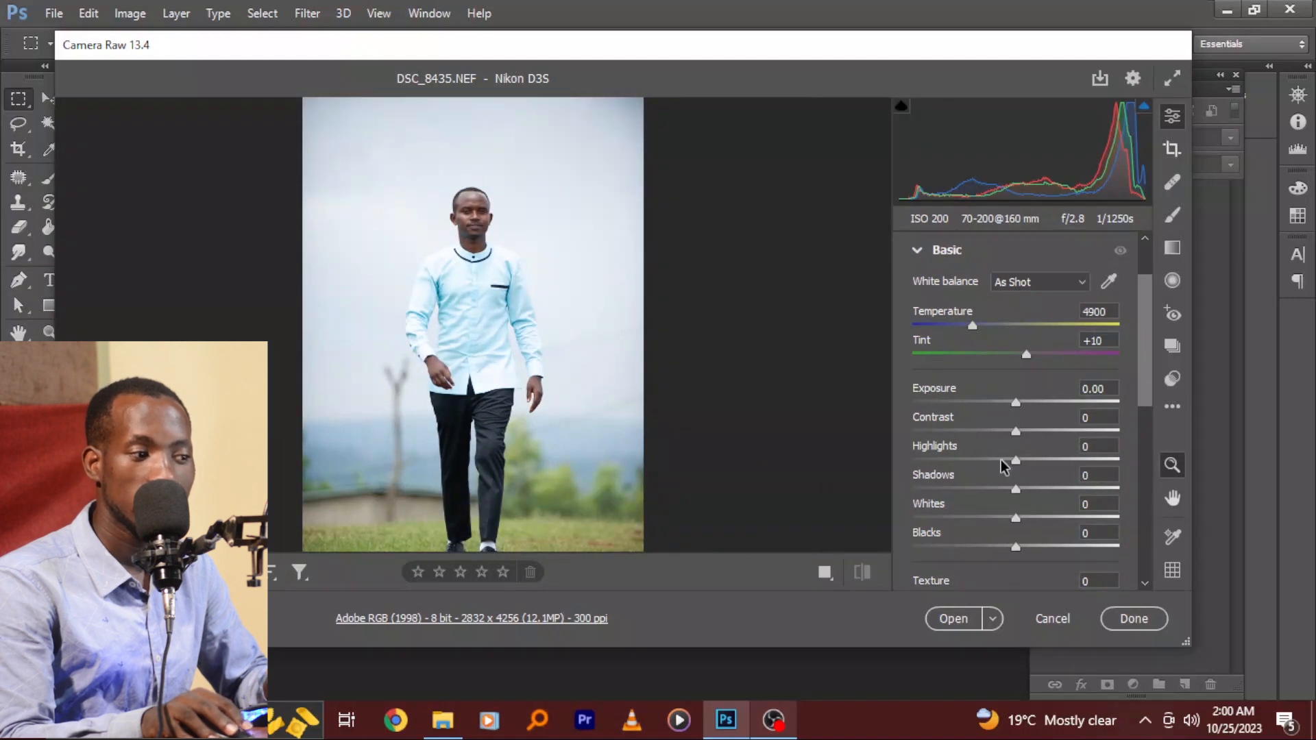
drag(1017, 465, 895, 456)
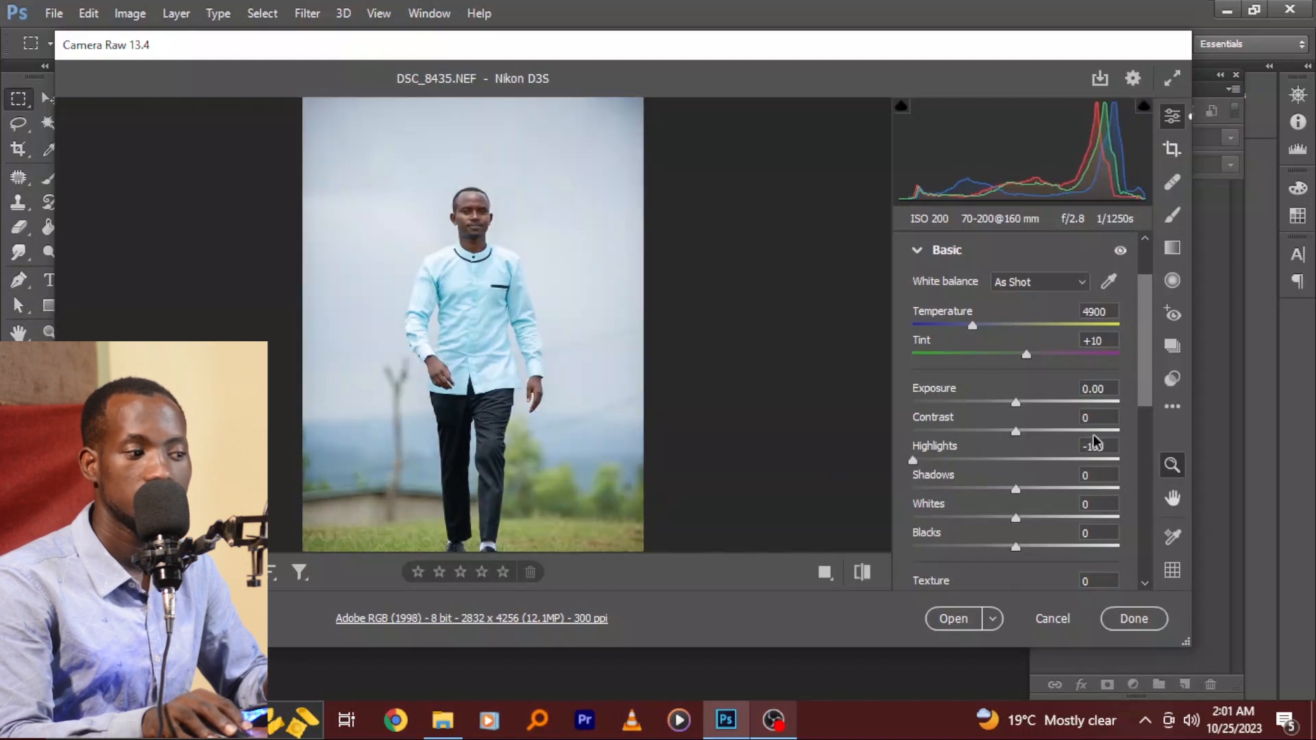
drag(1015, 517, 843, 533)
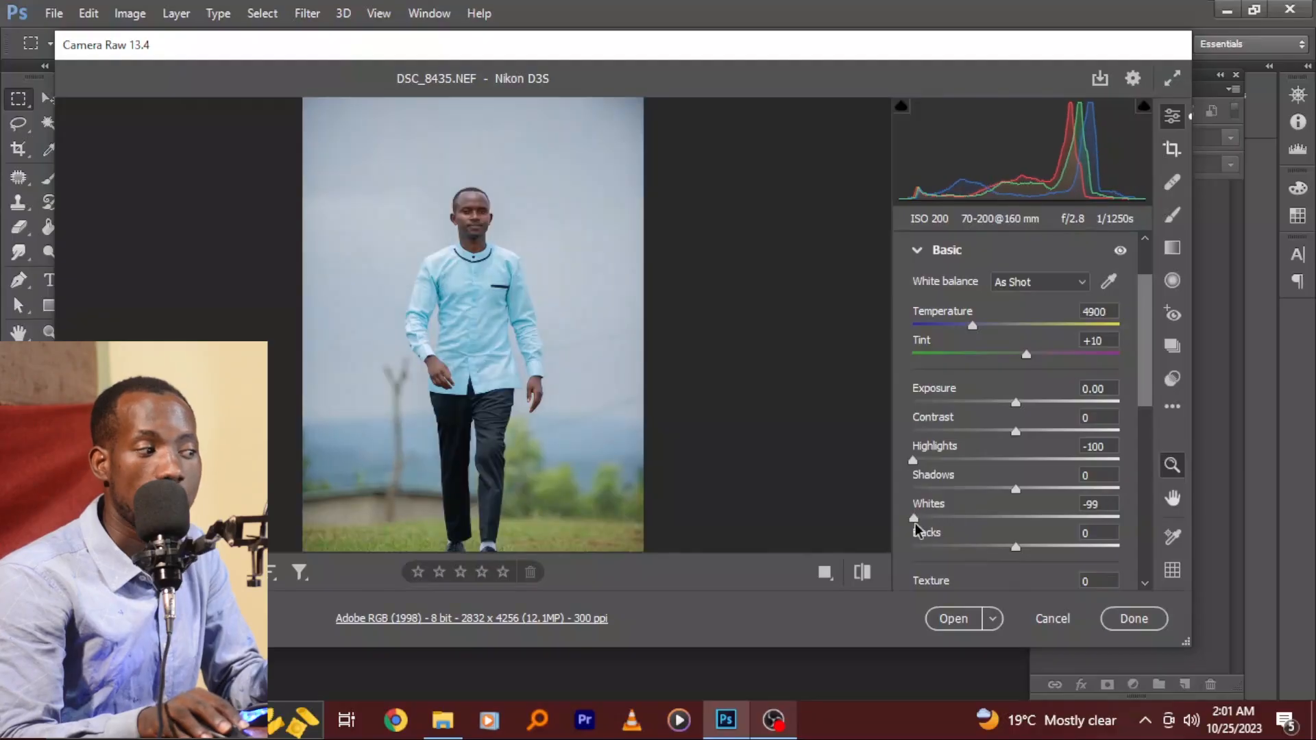
drag(915, 525, 975, 519)
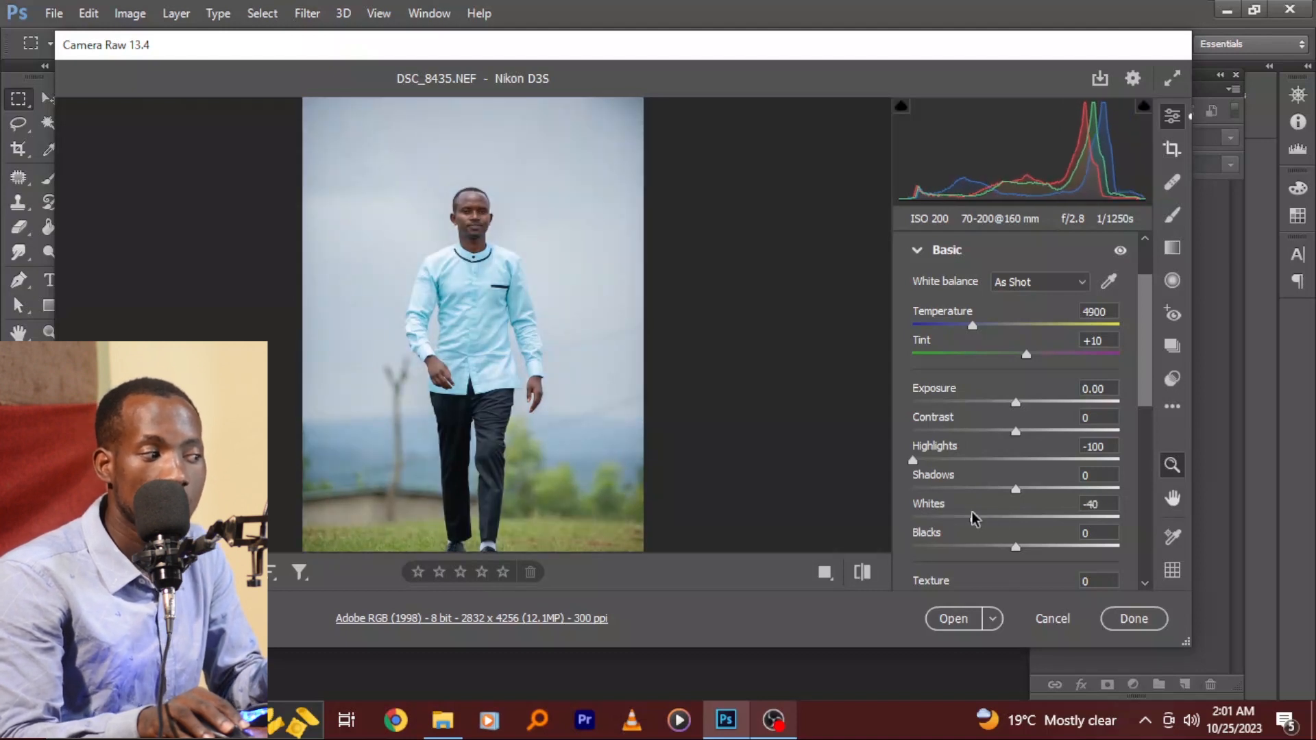
drag(974, 519, 865, 516)
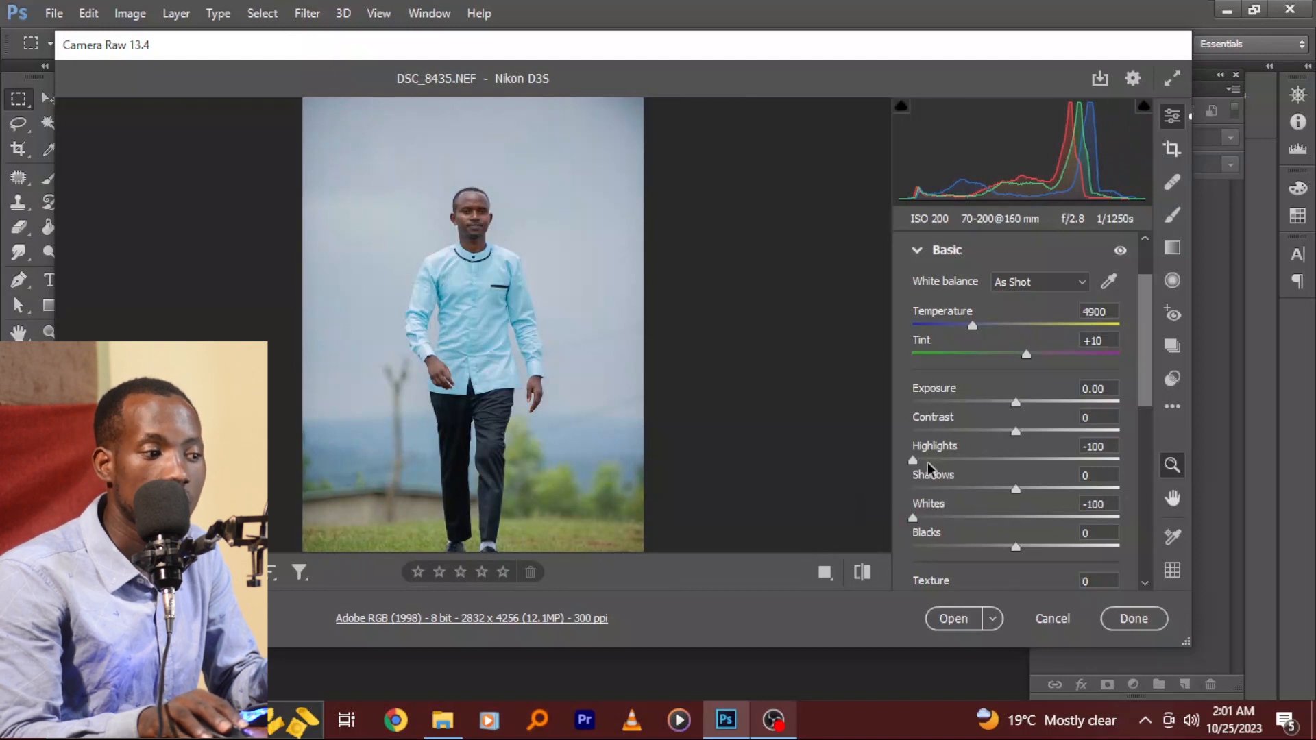
drag(912, 460, 832, 503)
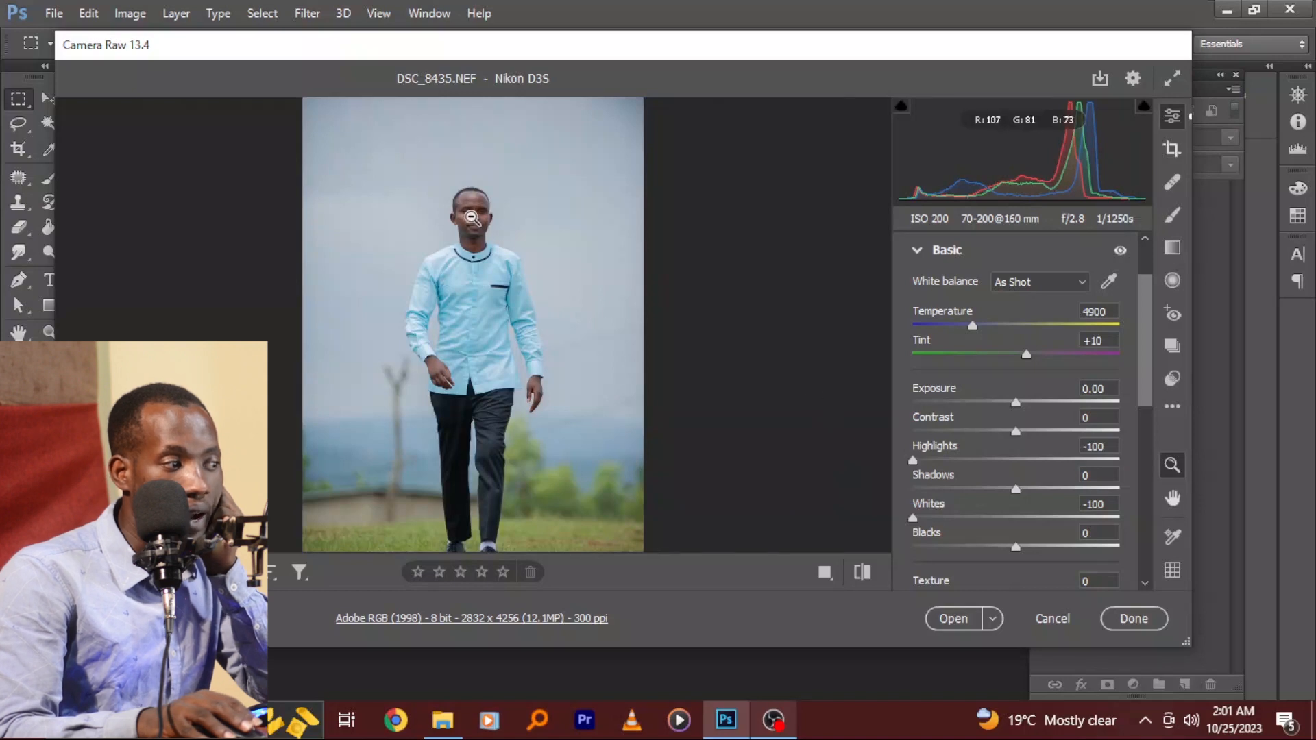
Inspect the face and shirt up close to judge the reduced highlights and whites.
click(471, 212)
click(471, 207)
click(473, 205)
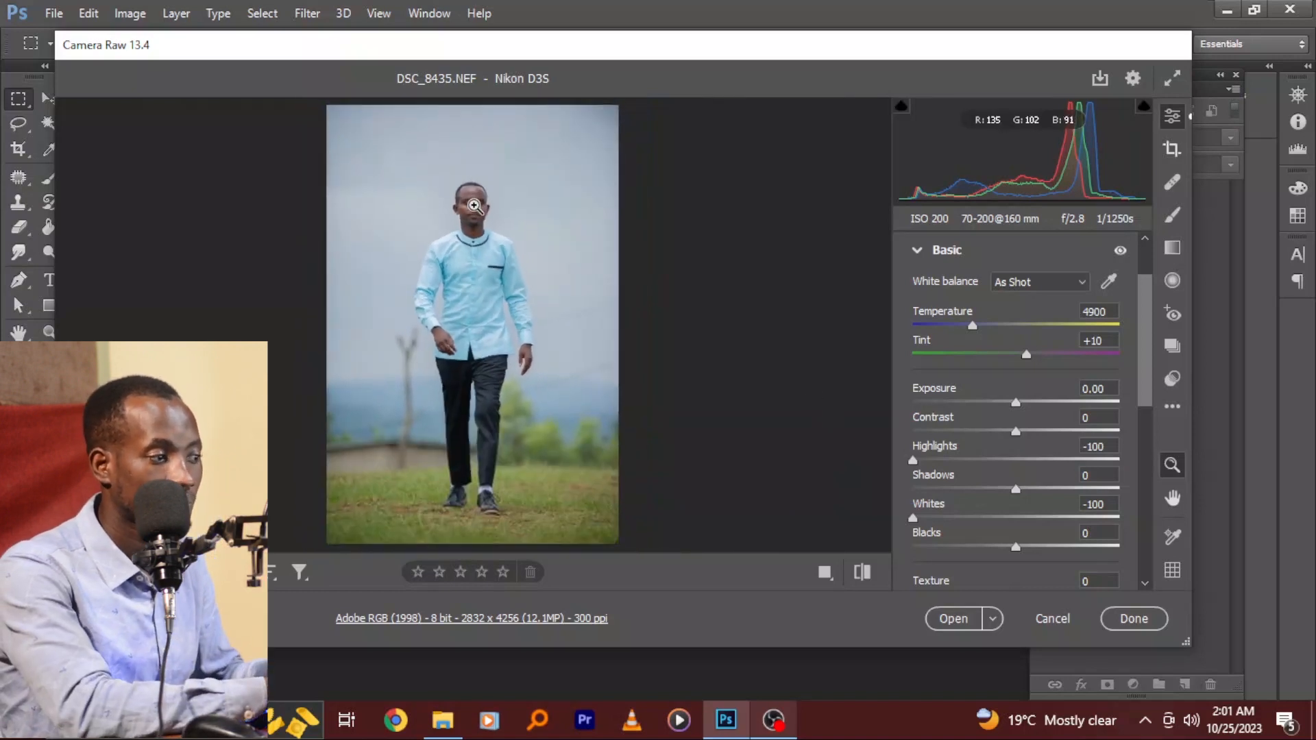
click(474, 205)
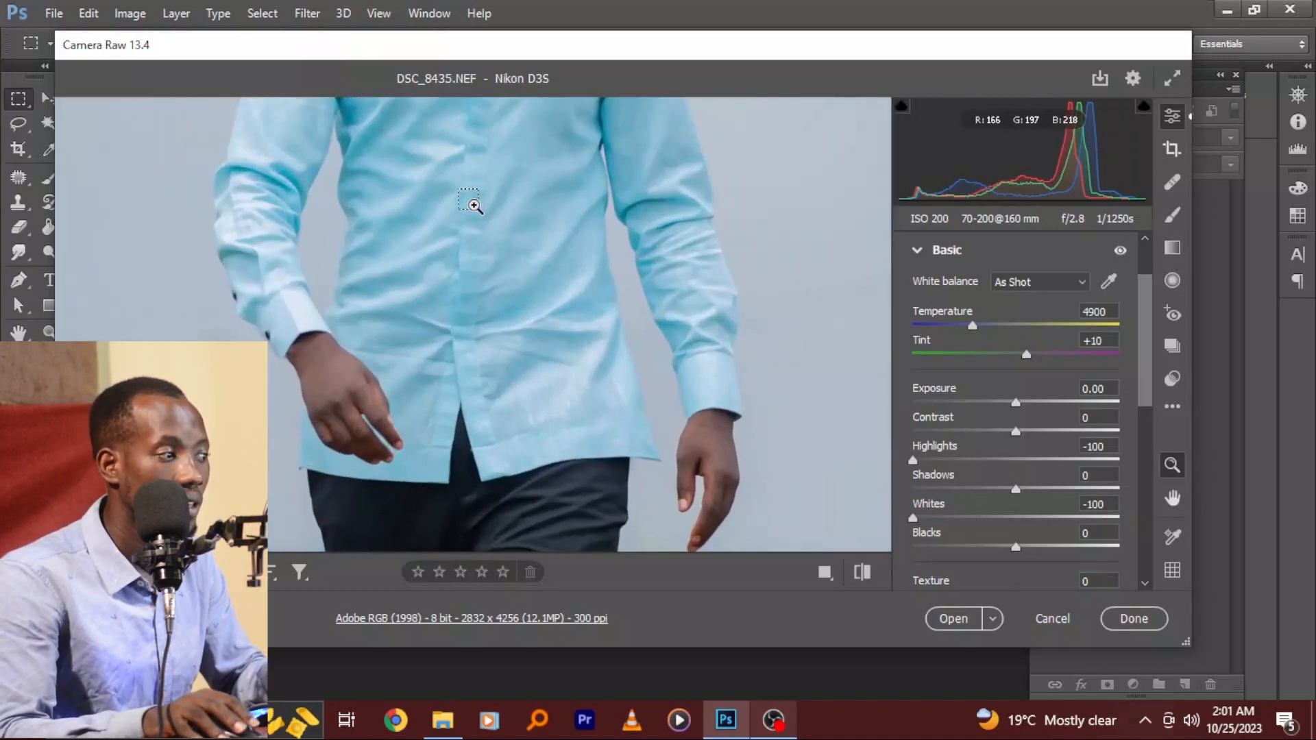
drag(474, 205, 497, 439)
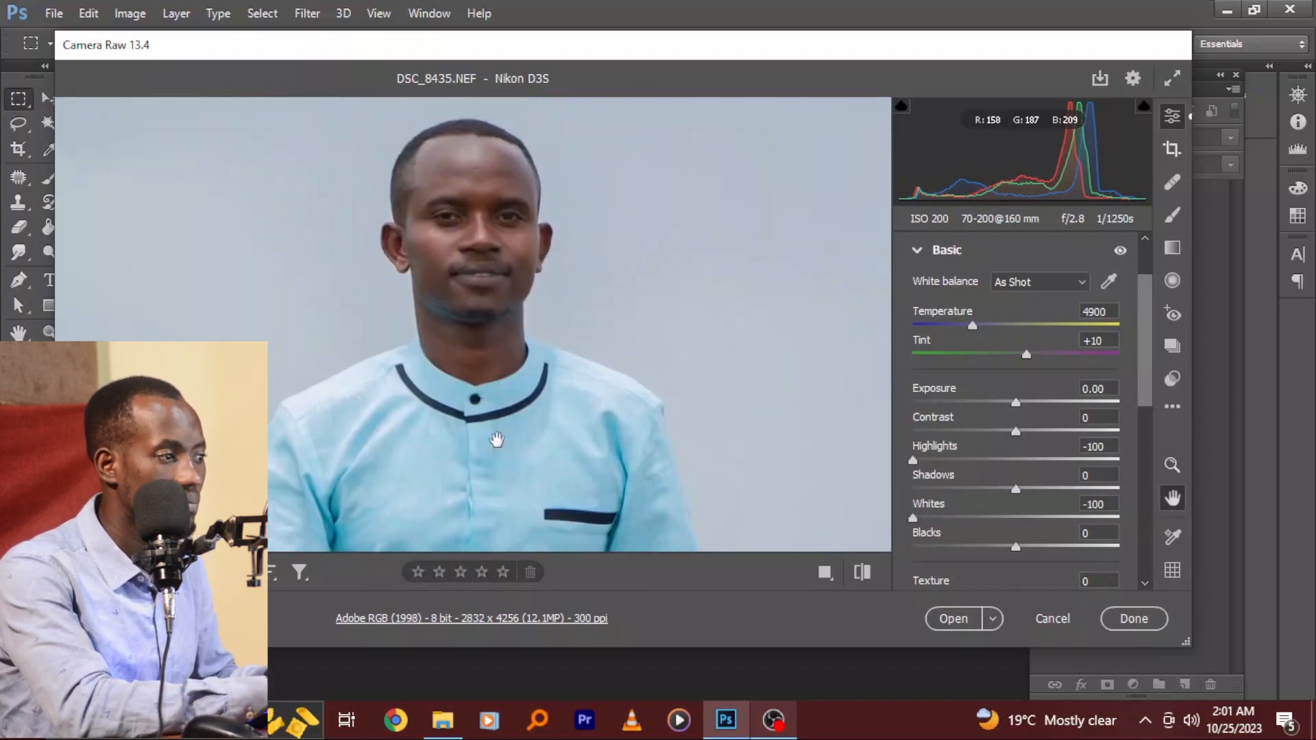
click(508, 295)
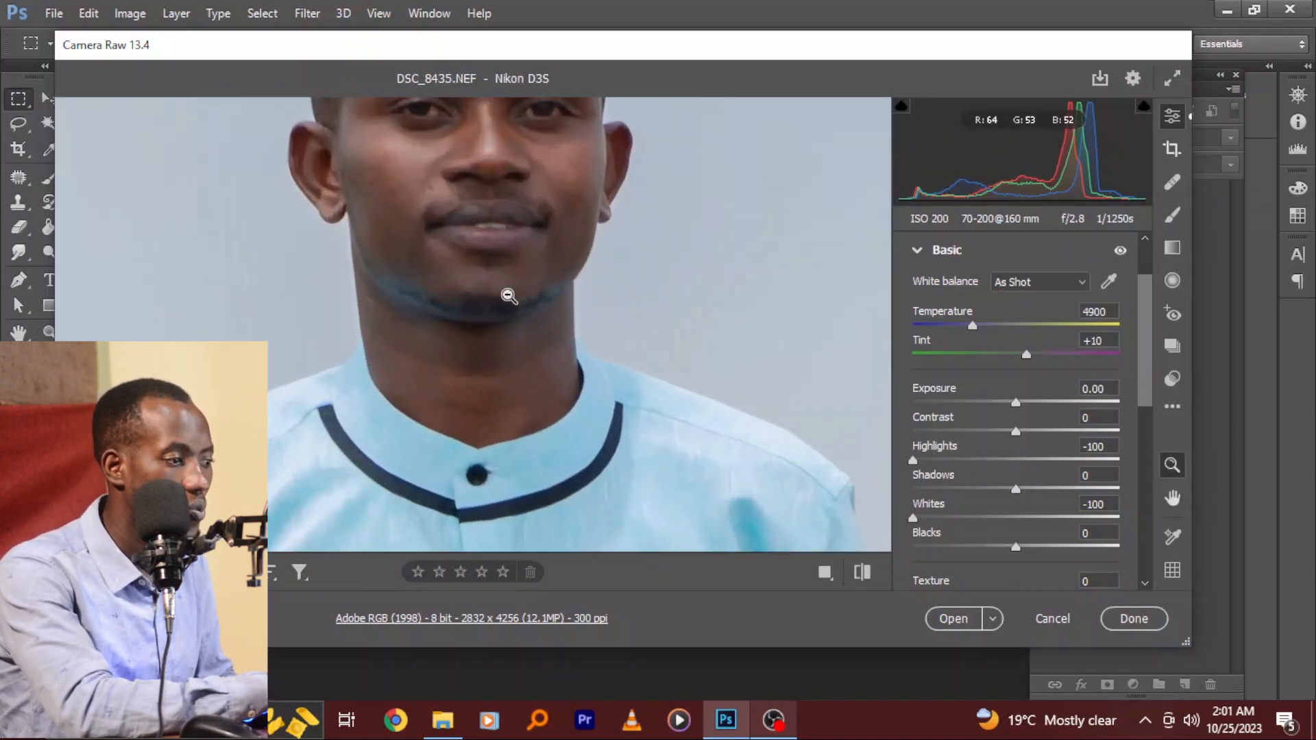
key(ctrl+0)
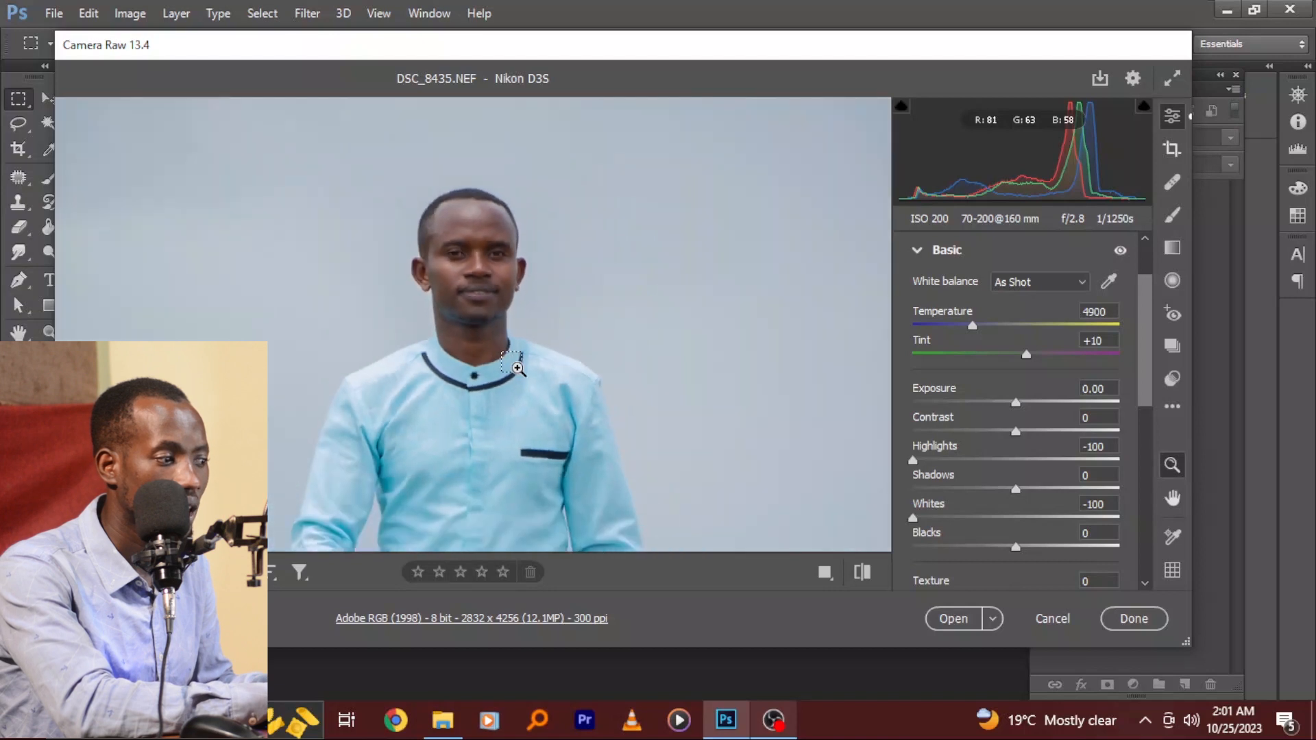
key(ctrl+minus)
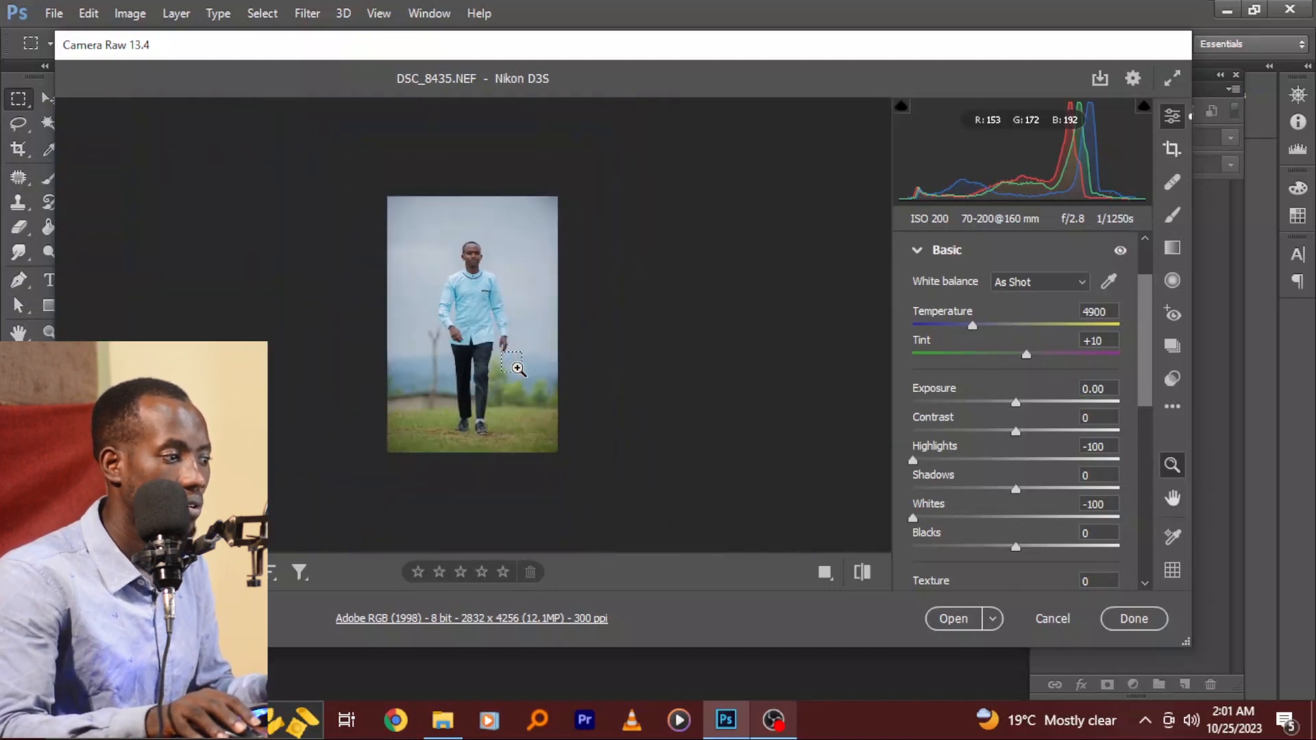
key(ctrl+0)
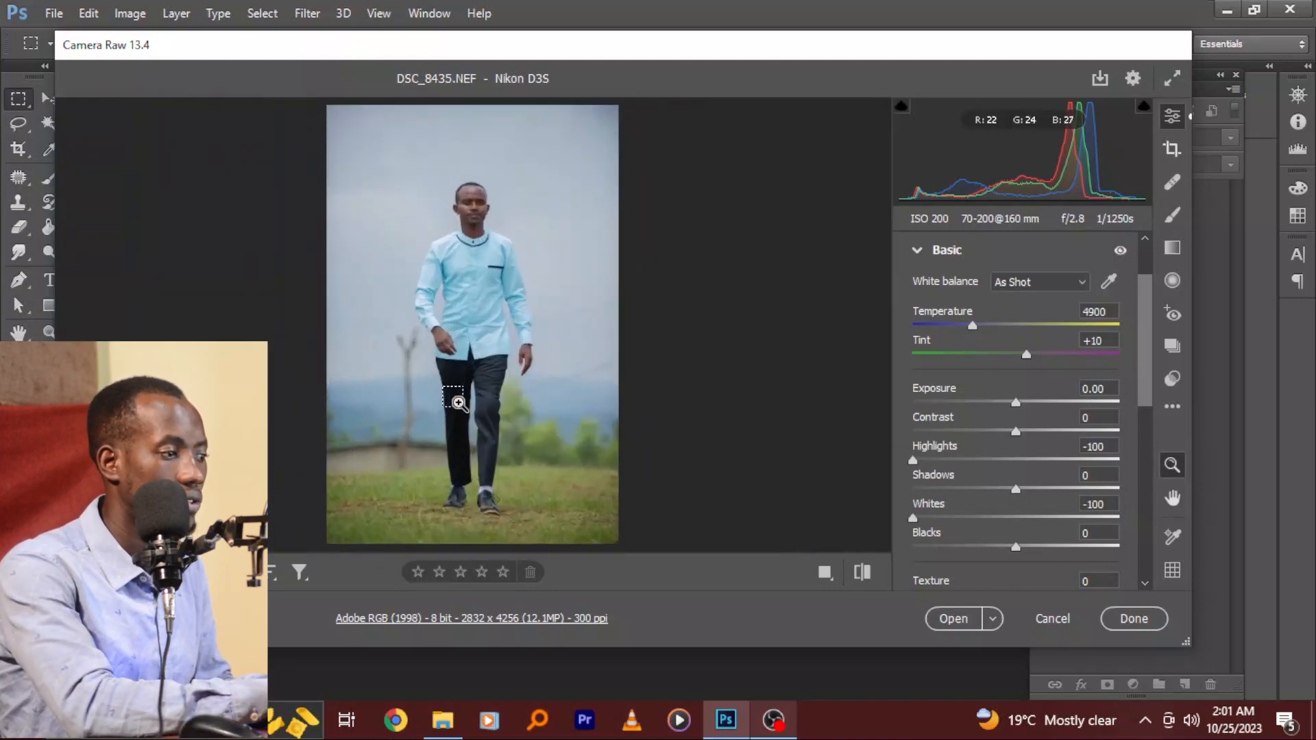
Raise Shadows to +41, checking the effect on the dark trousers.
key(ctrl+plus)
key(ctrl+plus)
key(ctrl+plus)
key(ctrl+plus)
key(ctrl+plus)
key(space)
drag(478, 436, 481, 139)
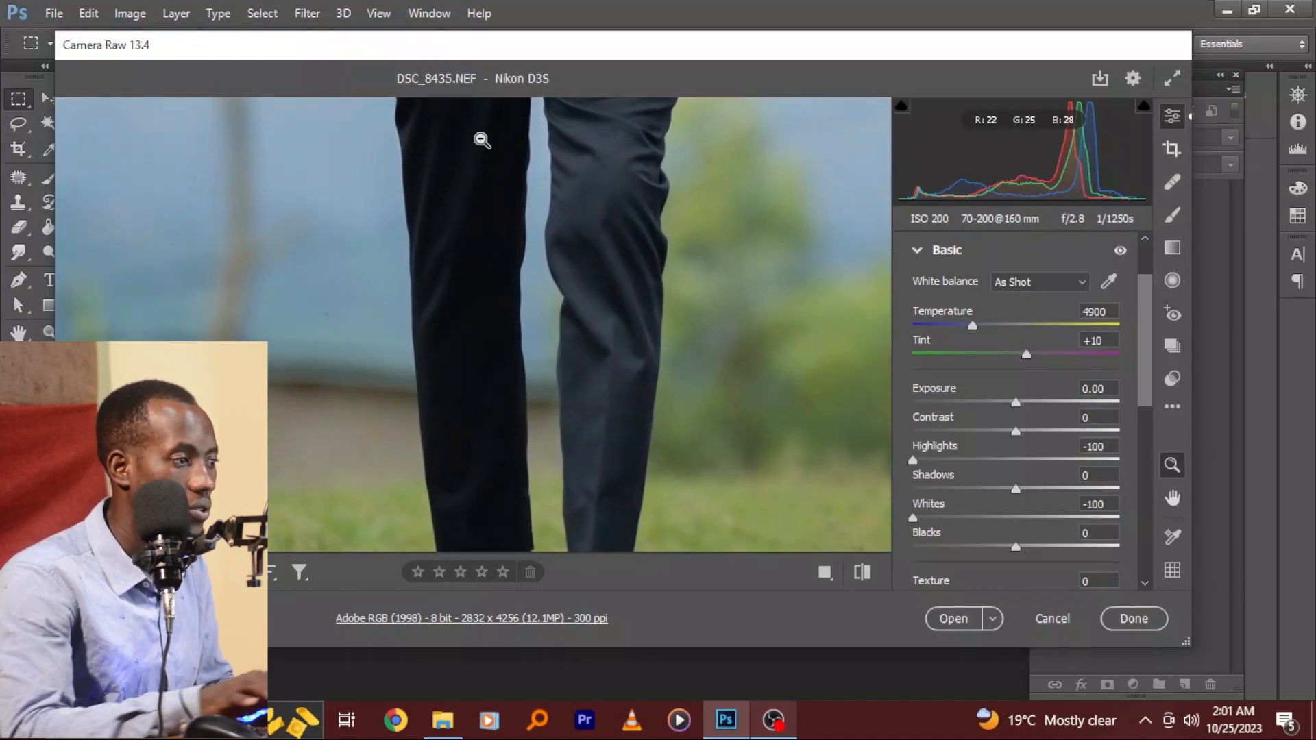
click(482, 140)
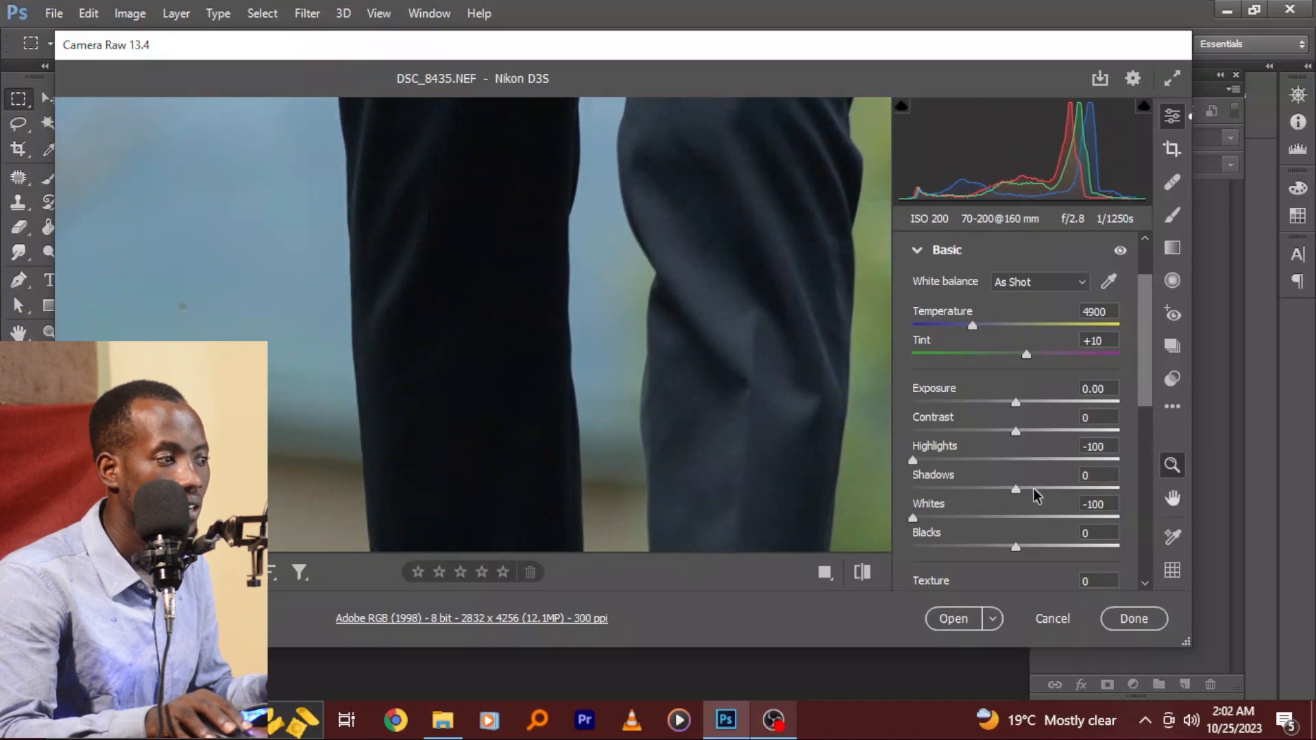
drag(1036, 490, 1059, 481)
key(ctrl+minus)
key(ctrl+minus)
key(ctrl+minus)
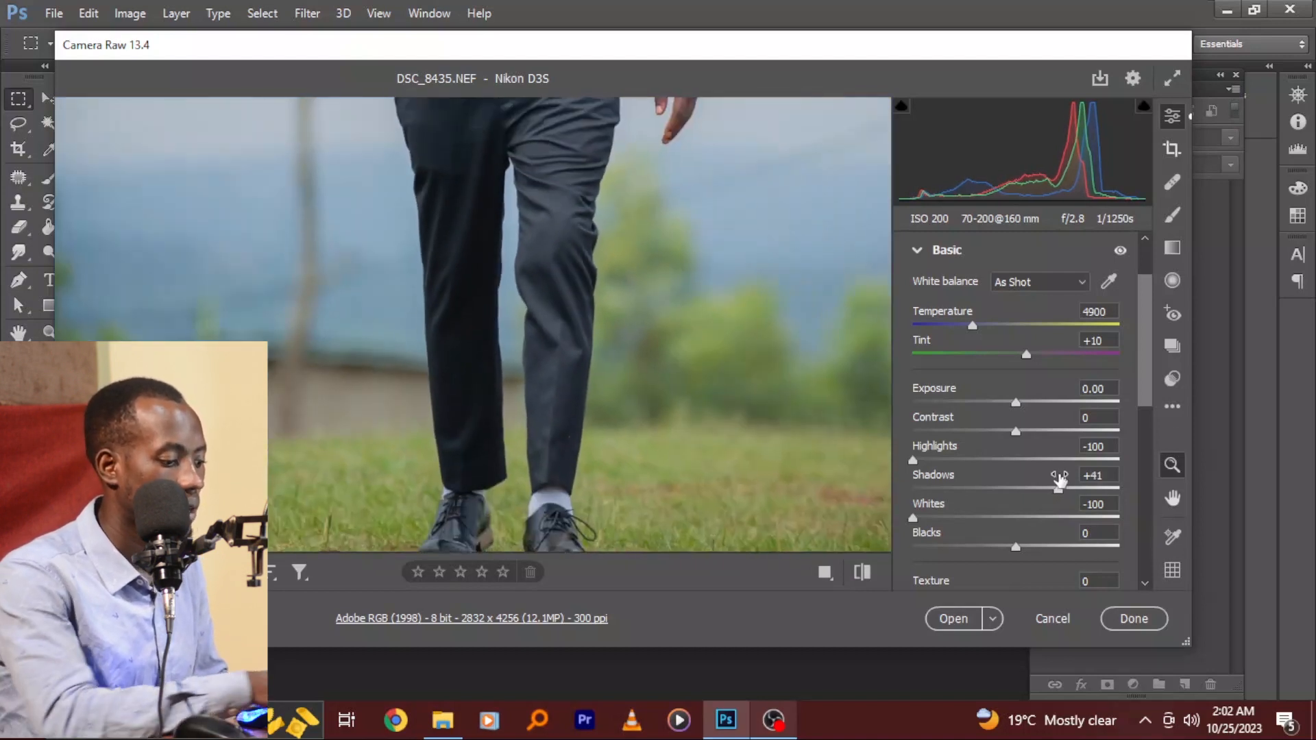
key(ctrl+minus)
key(ctrl+minus)
key(ctrl+minus)
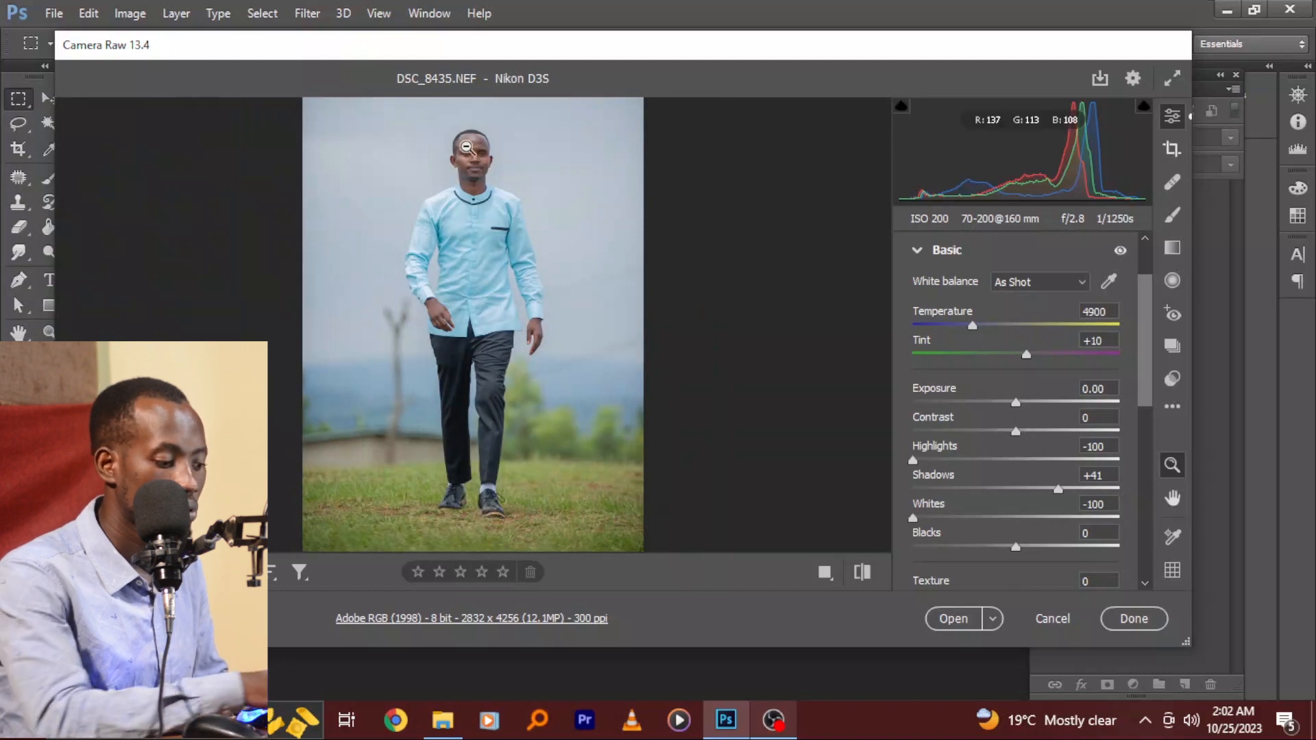
Raise Contrast to +16, judging the effect on the man's face and shirt.
click(467, 148)
click(490, 196)
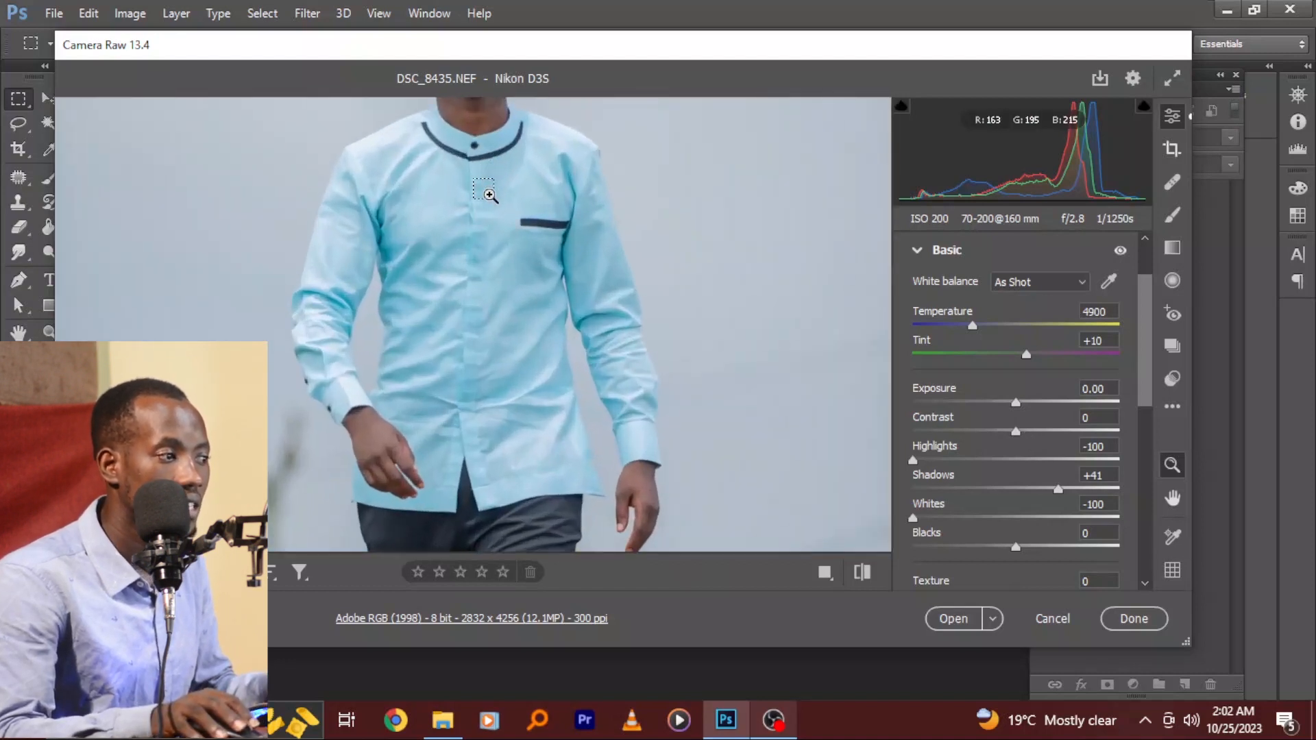
key(space)
drag(490, 196, 485, 352)
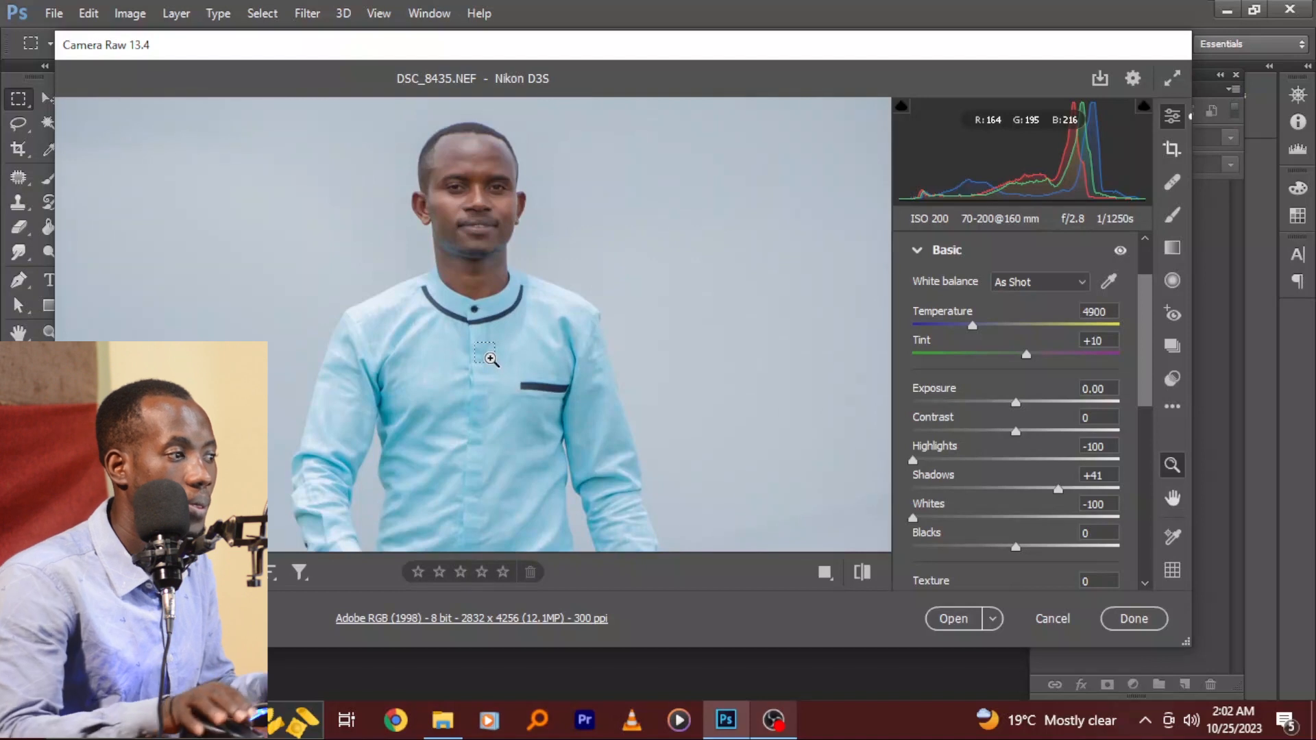
click(491, 364)
key(space)
drag(582, 314, 545, 412)
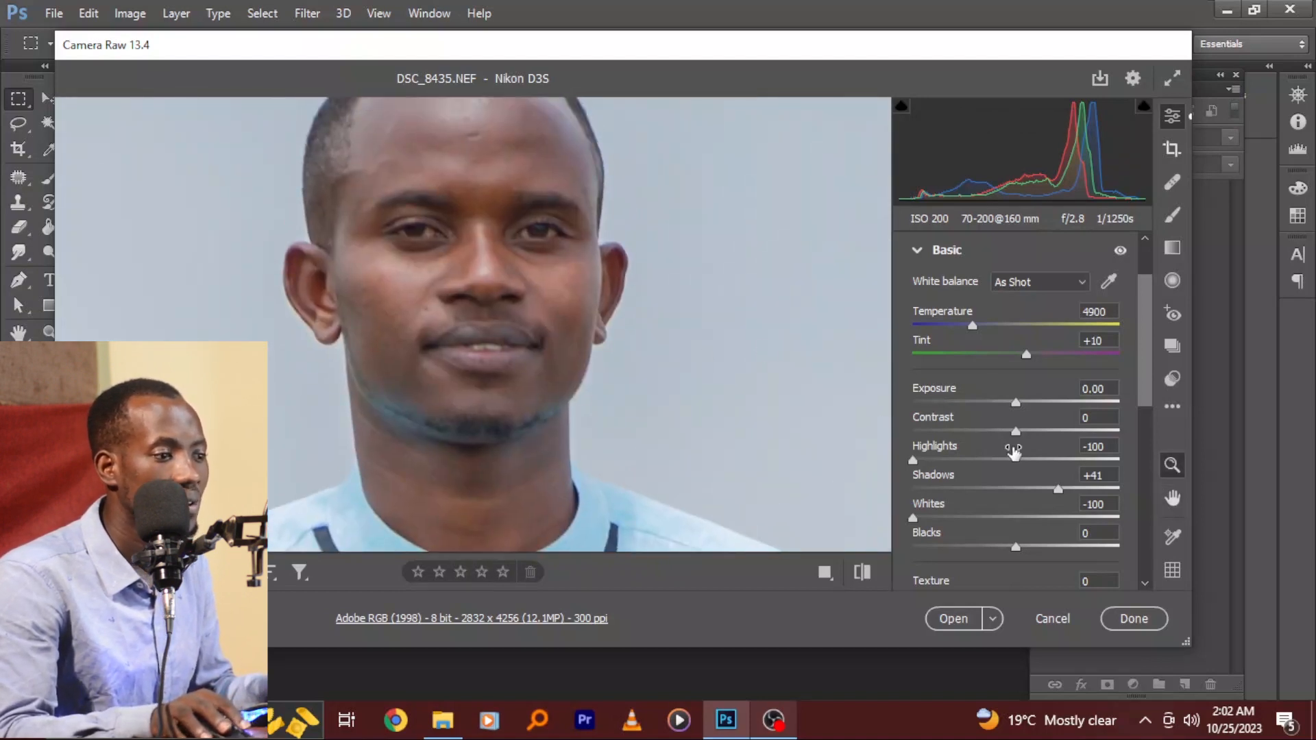
mouse_move(1023, 435)
mouse_down()
mouse_move(1076, 420)
mouse_move(1010, 438)
mouse_move(1035, 441)
mouse_up()
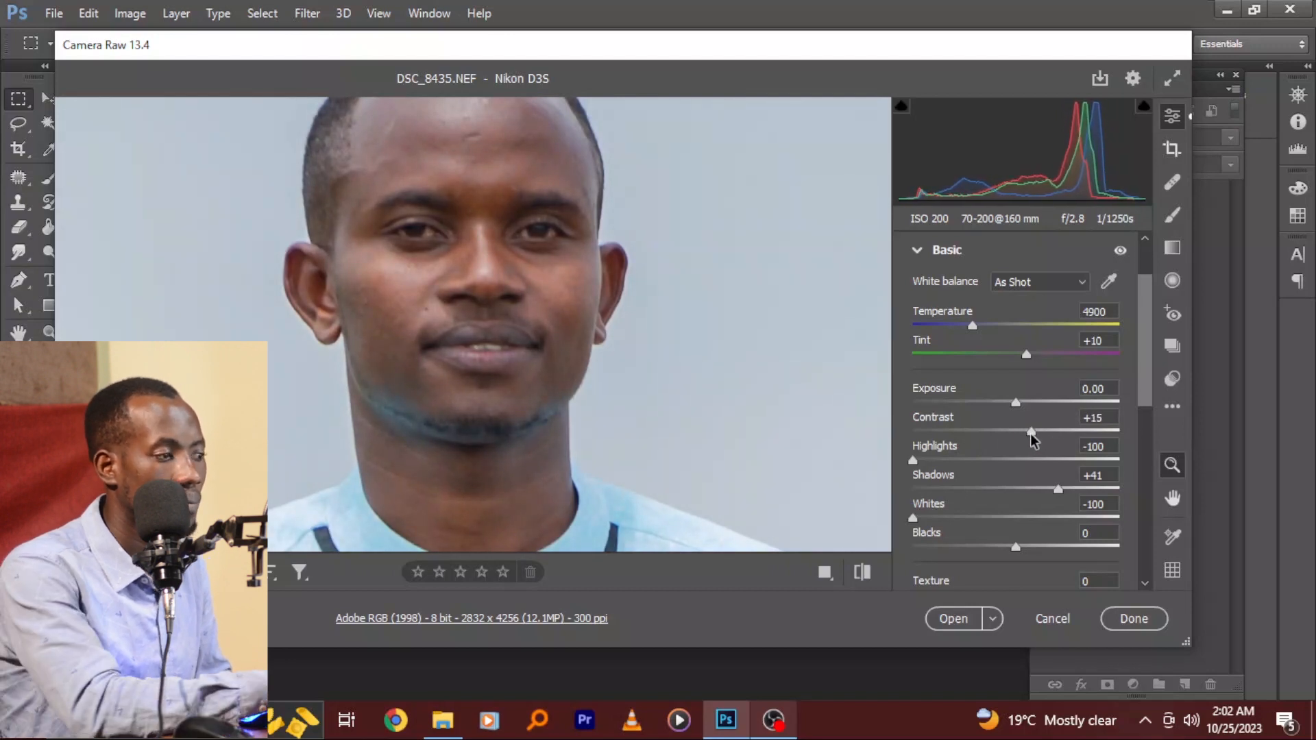
key(ctrl+minus)
key(ctrl+minus)
key(ctrl+minus)
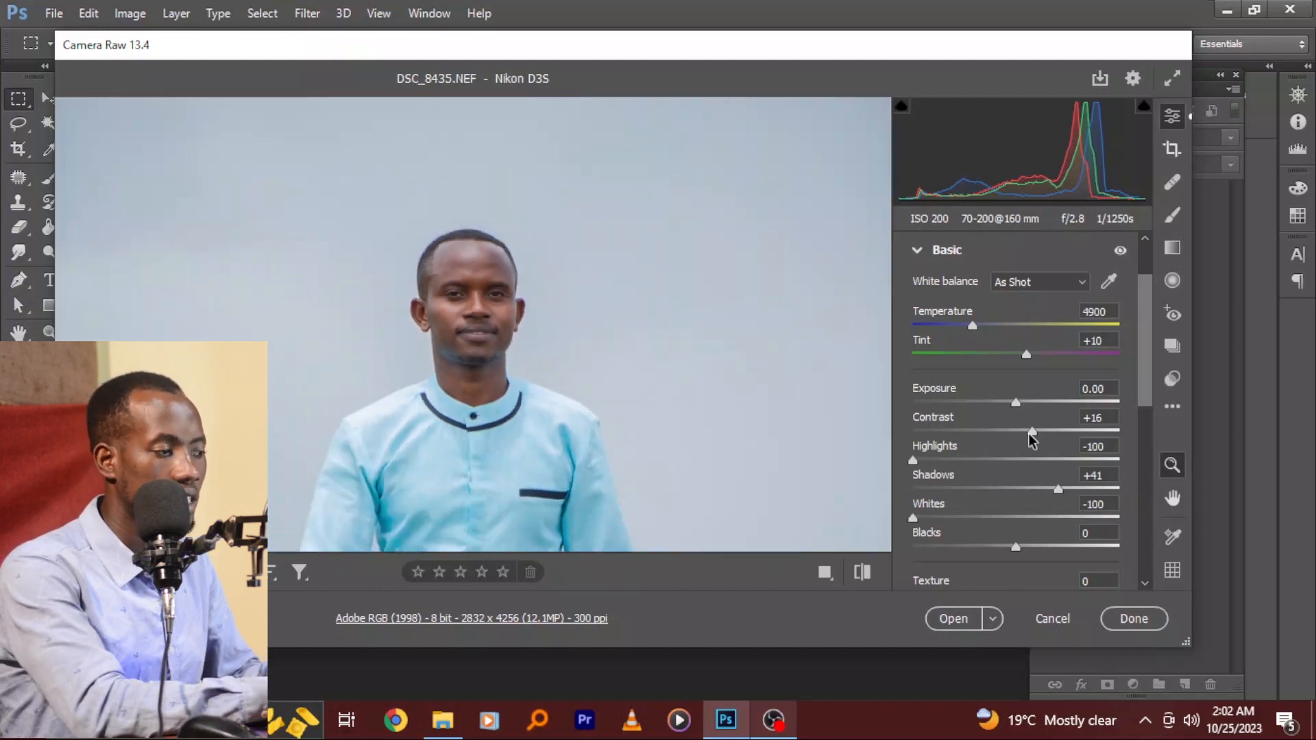
key(ctrl+minus)
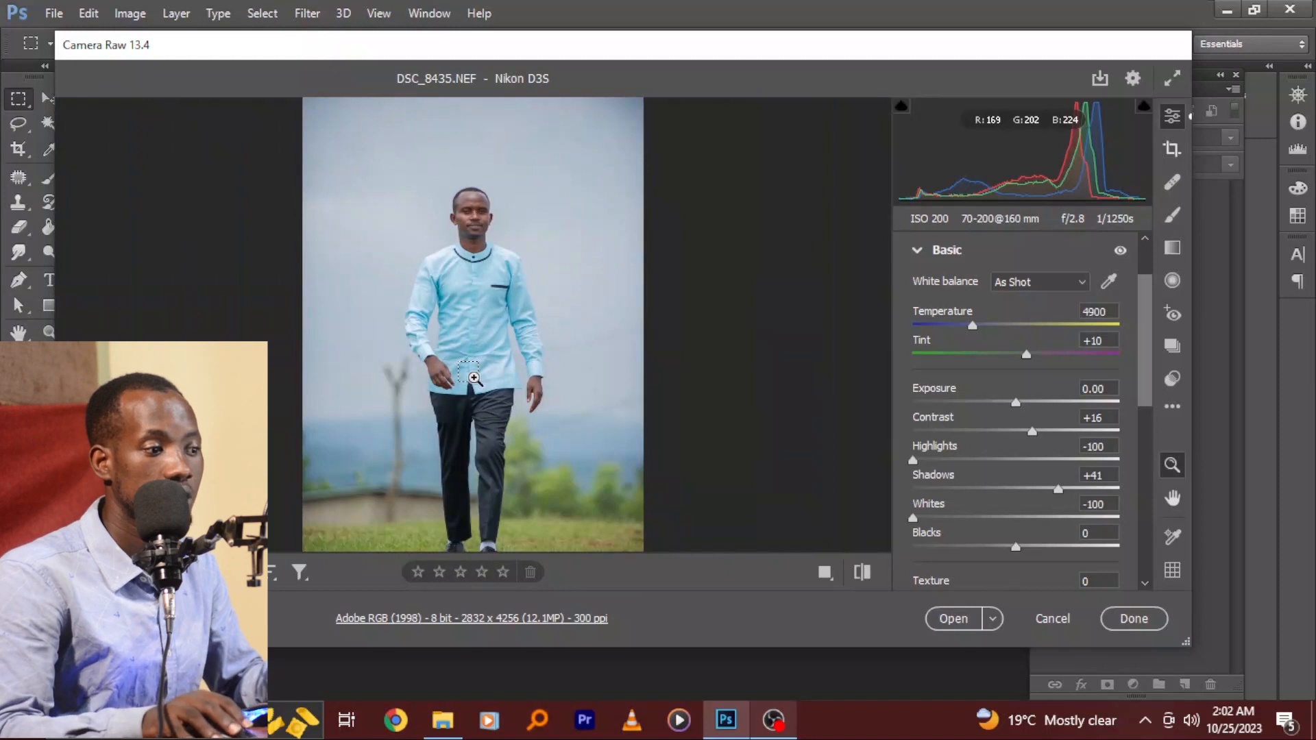
Raise Exposure to +0.40 and check the brightness of the face and shirt.
mouse_move(1015, 402)
mouse_down()
mouse_move(1002, 406)
mouse_move(1026, 408)
mouse_up()
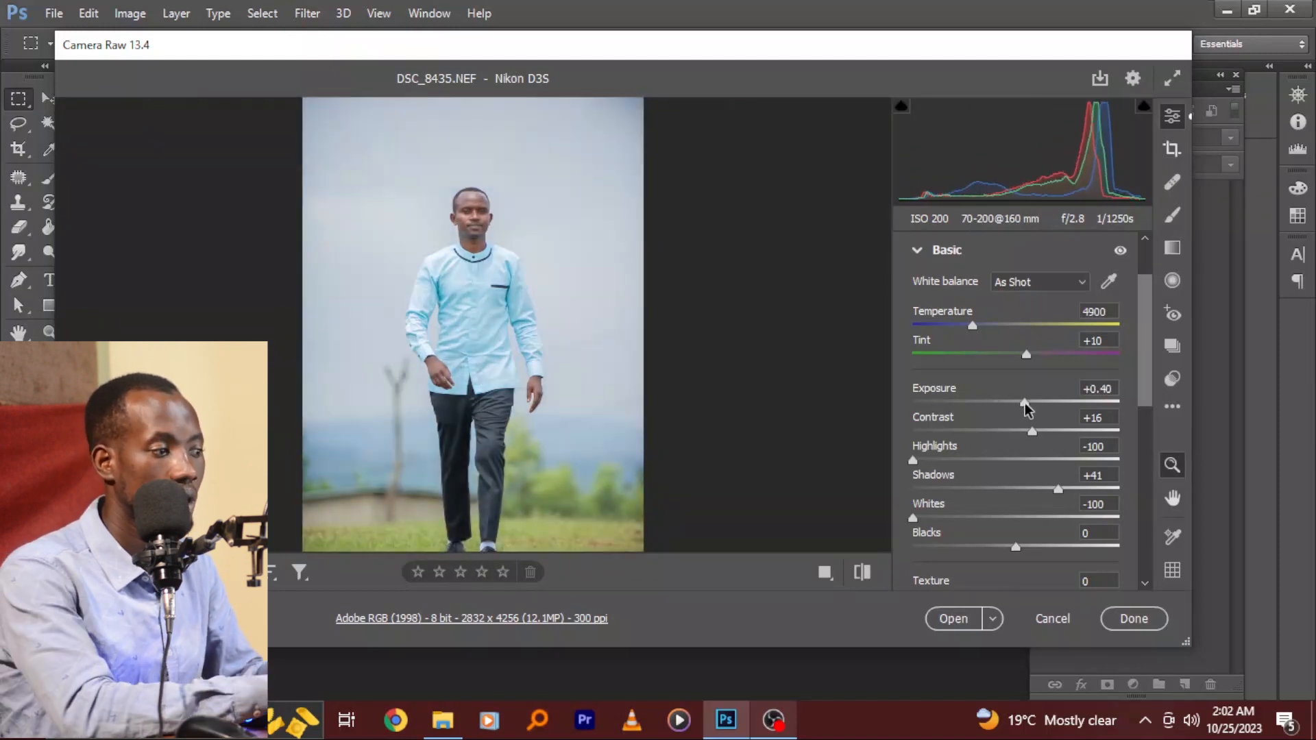
key(ctrl+plus)
key(ctrl+plus)
key(ctrl+plus)
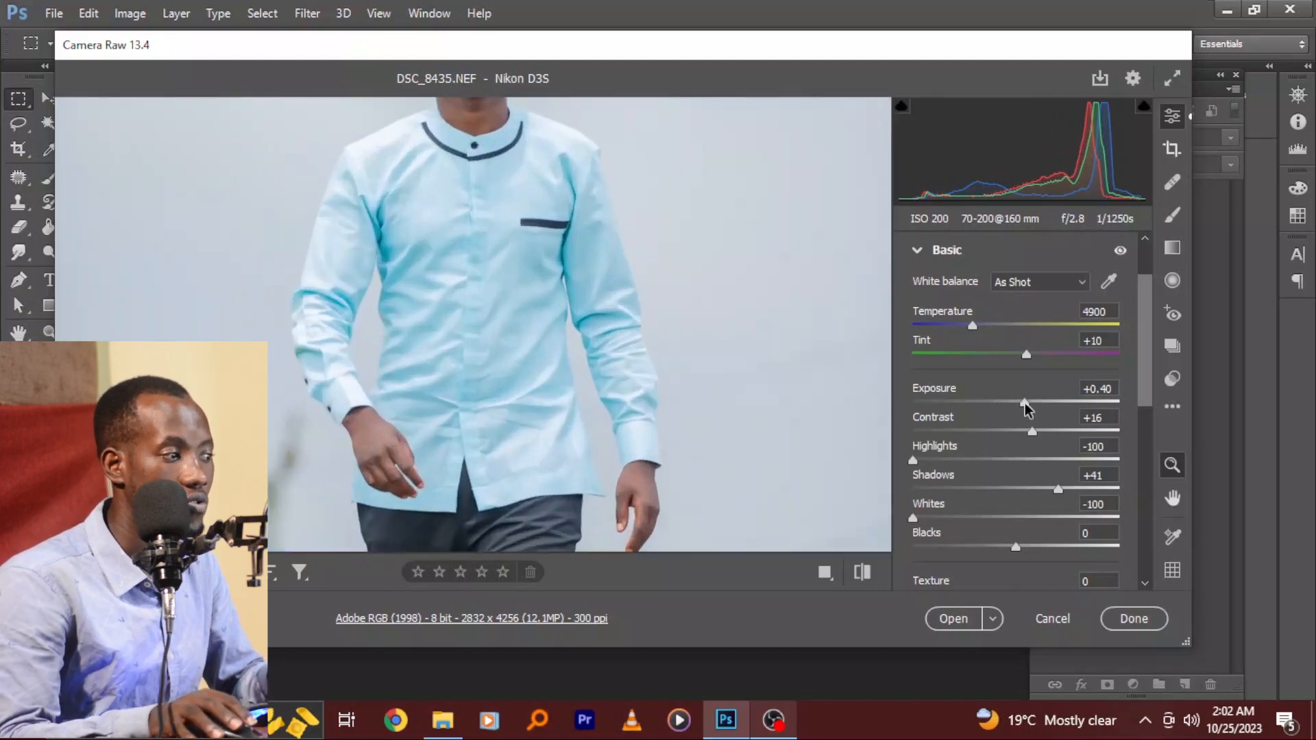
key(space)
drag(542, 309, 563, 407)
drag(503, 280, 503, 384)
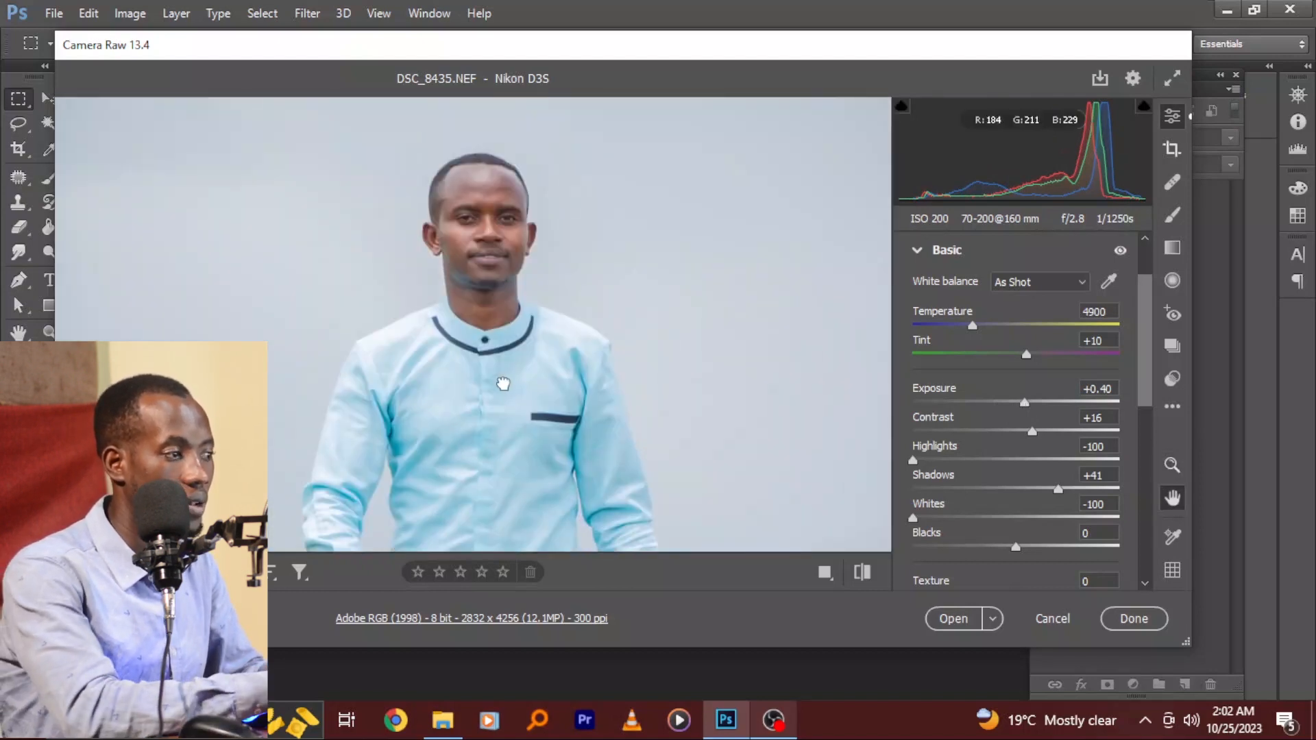
click(504, 383)
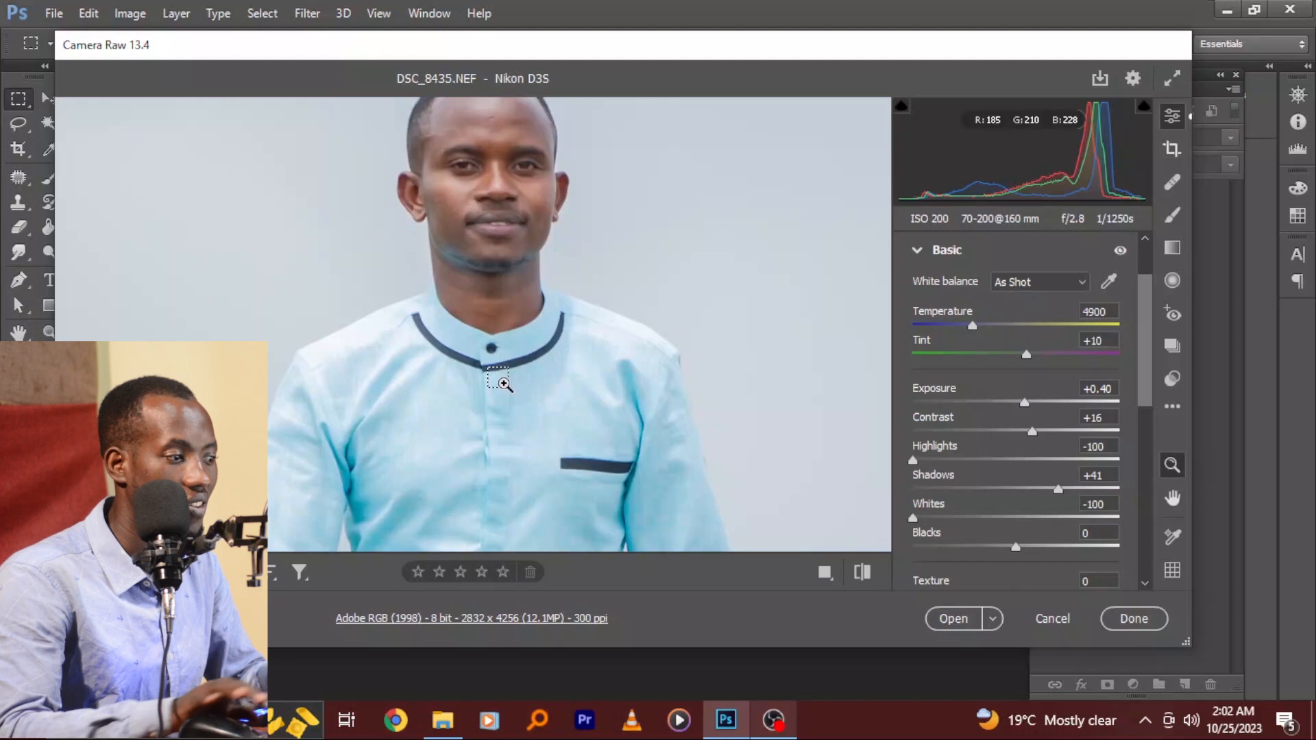
Lower Exposure to -0.15, judging the brightness of the face up close and of the whole figure.
click(504, 383)
click(504, 383)
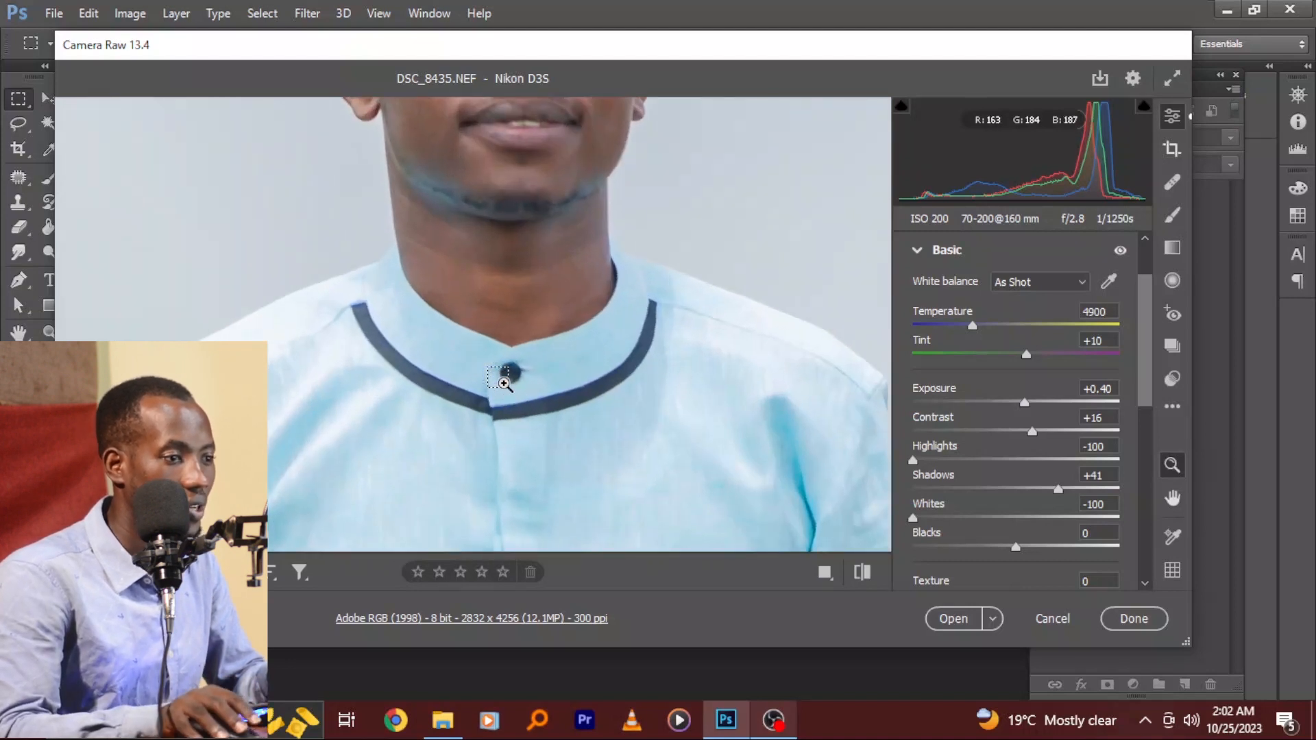
key(space)
drag(641, 247, 611, 470)
drag(601, 320, 597, 397)
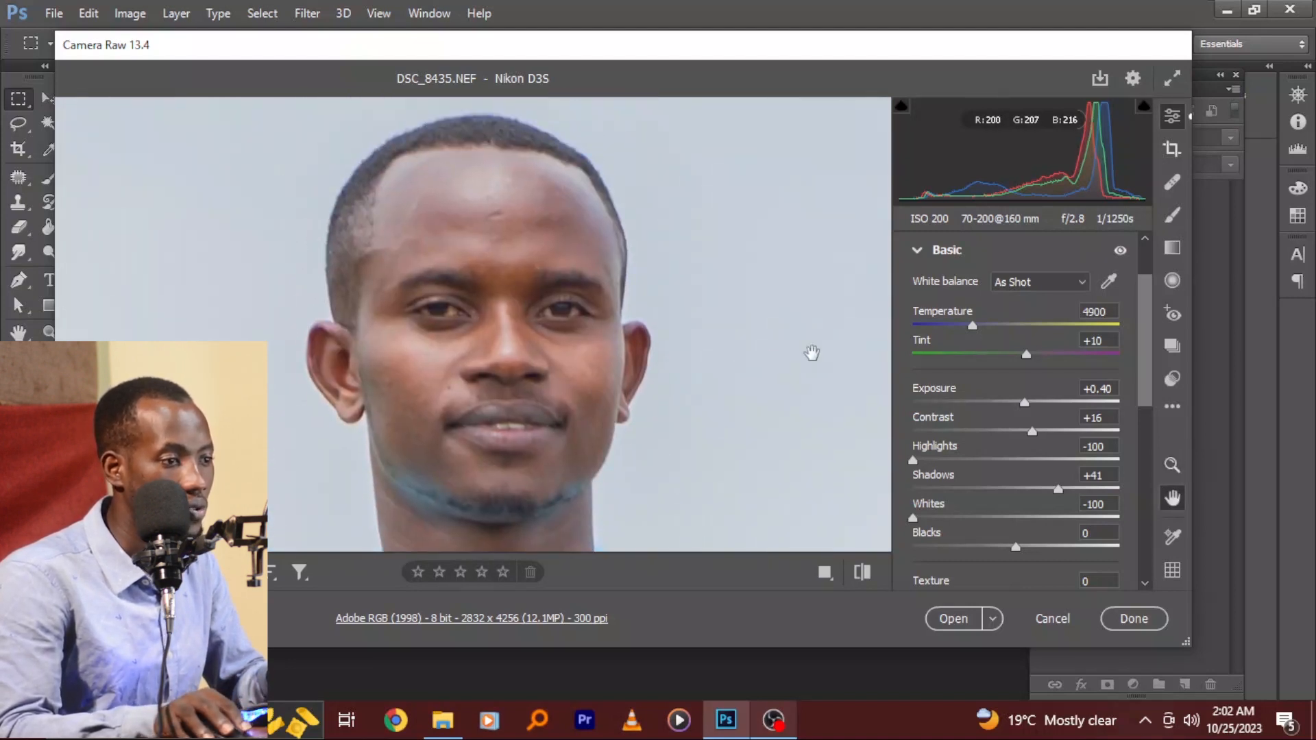
drag(1025, 403, 1019, 415)
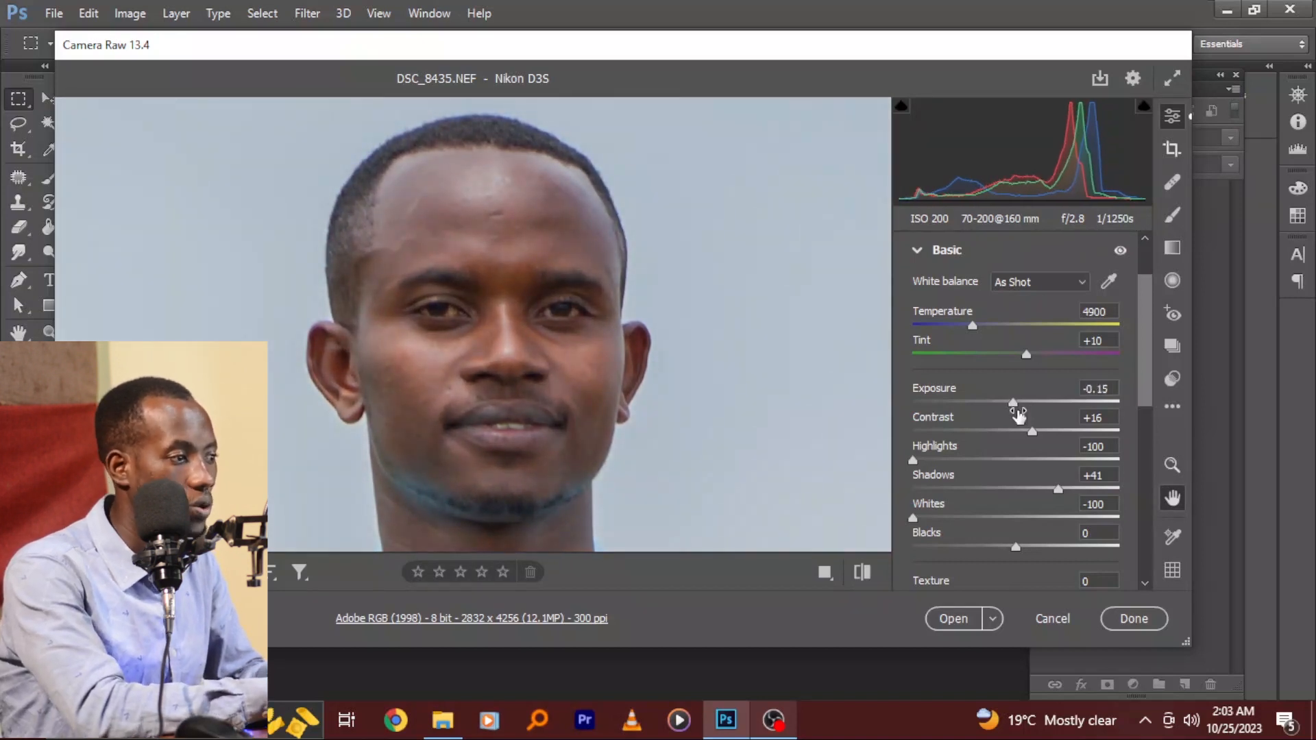
key(ctrl+0)
key(ctrl+minus)
key(ctrl+minus)
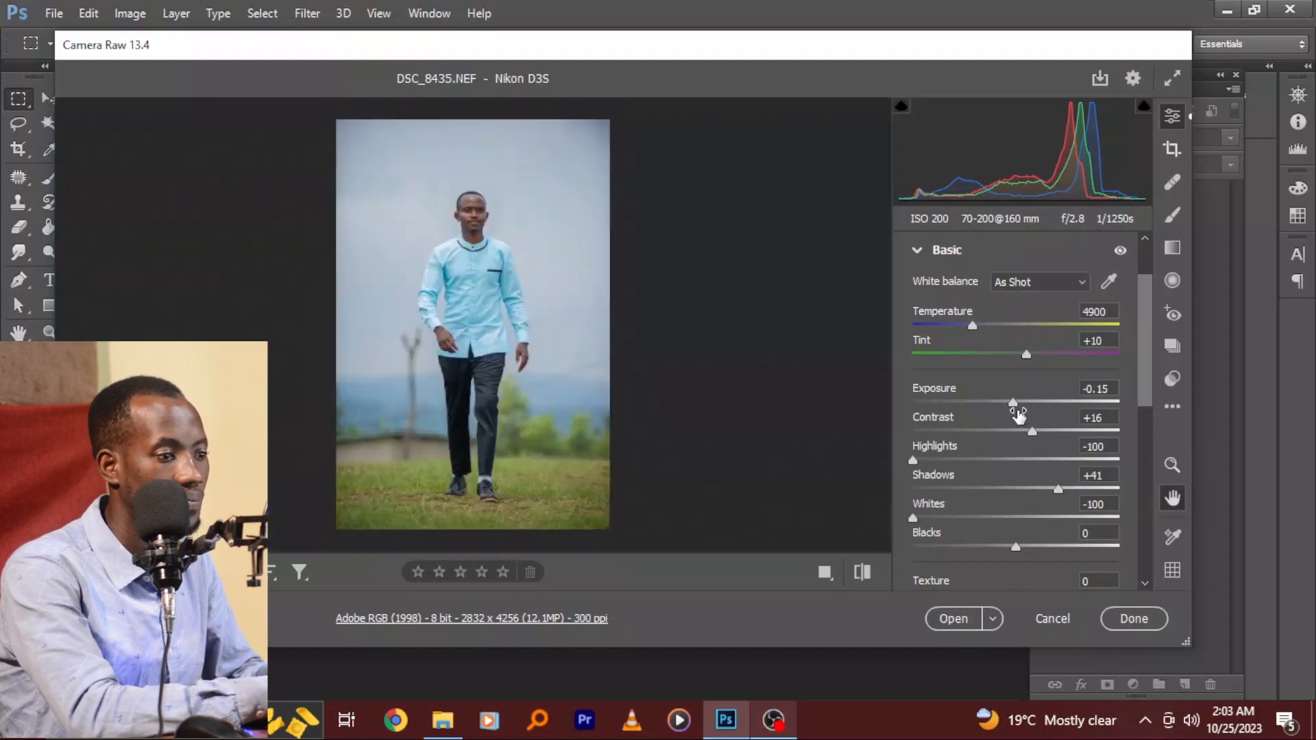
key(ctrl+plus)
key(ctrl+plus)
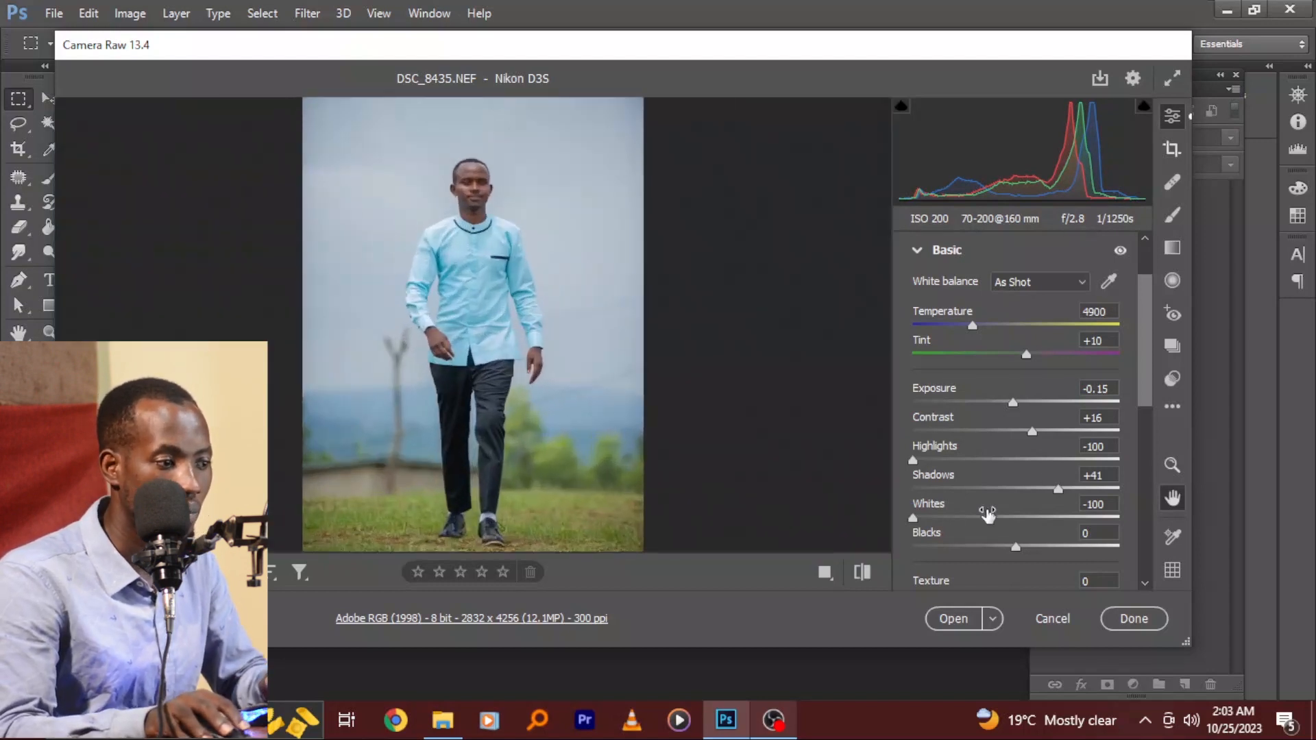
Try Blacks at -100 and examine the effect on the man's face and shirt.
drag(1016, 546, 866, 535)
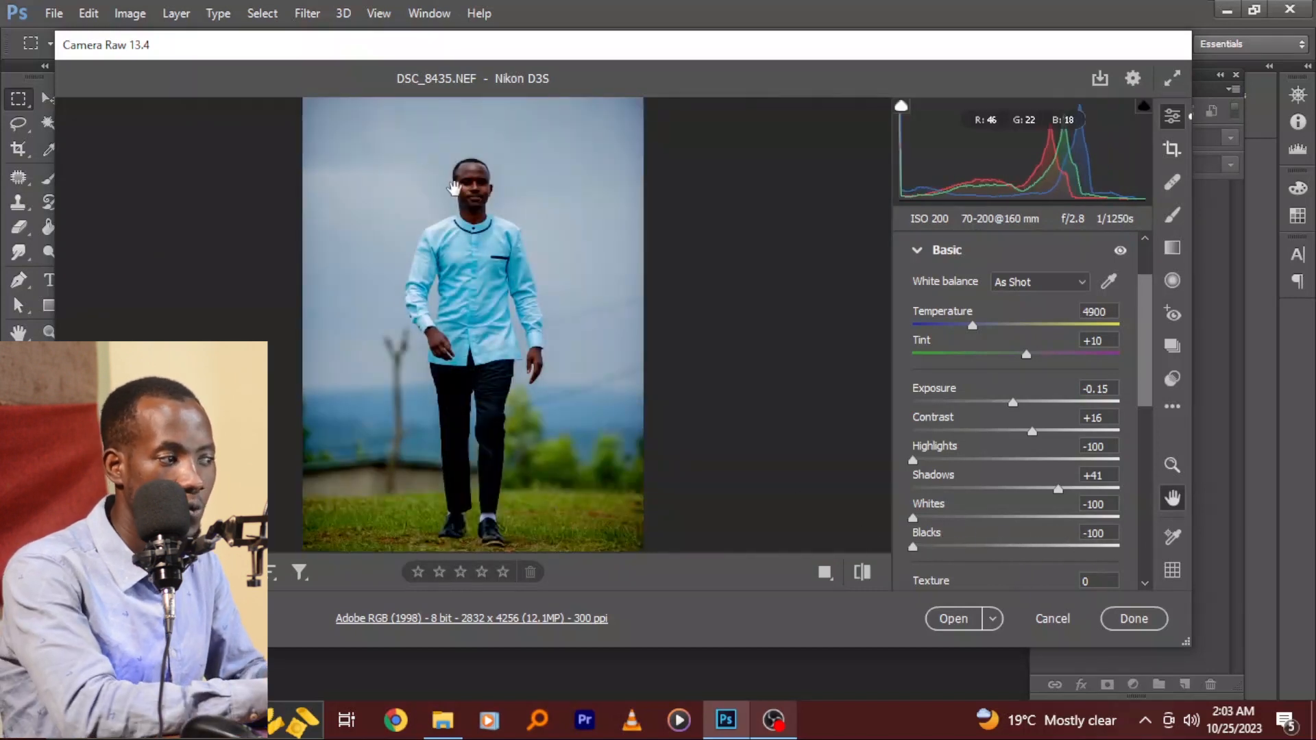
click(455, 188)
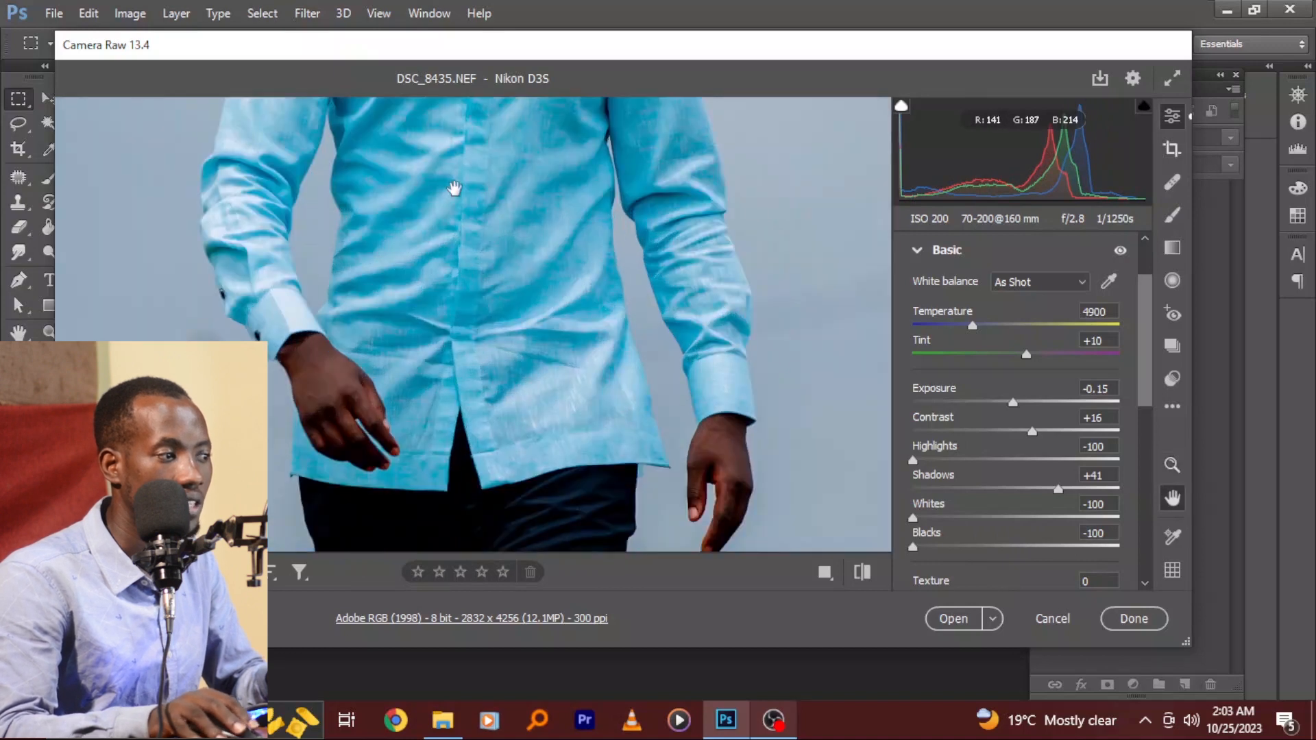
drag(748, 276, 647, 398)
click(544, 341)
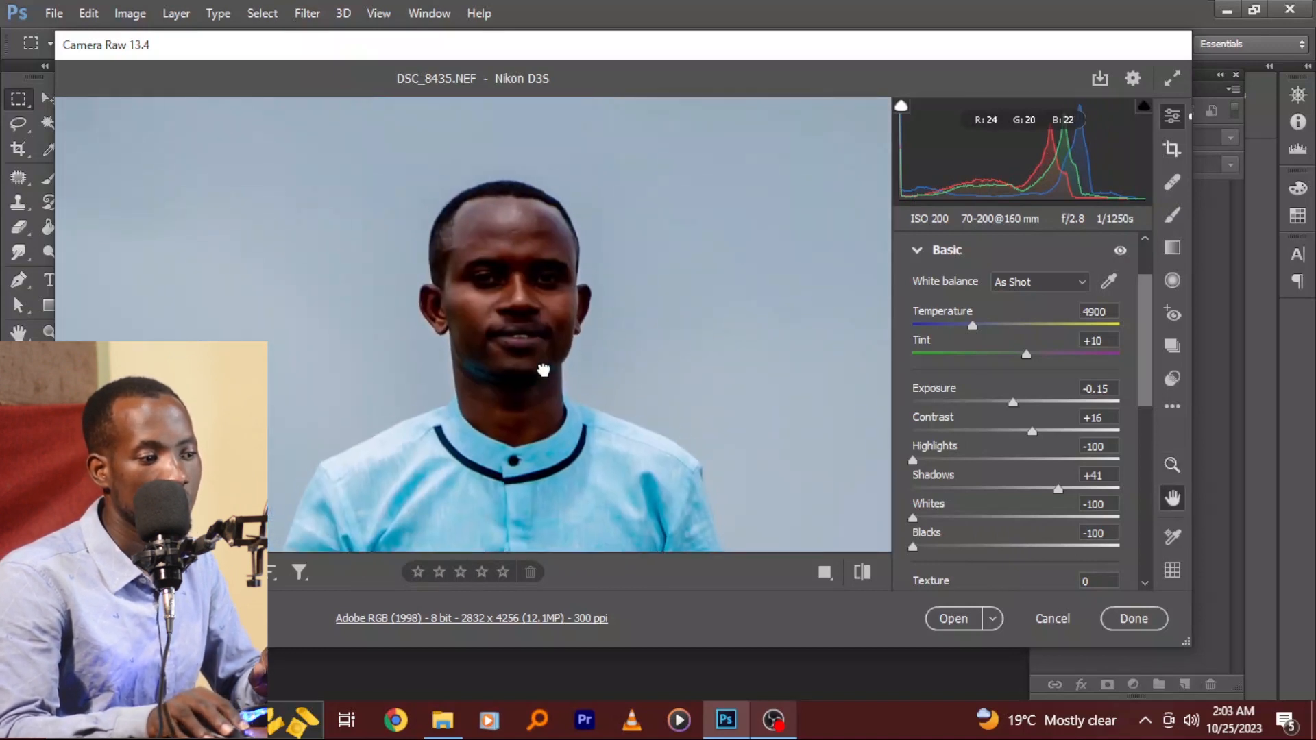
Reset Blacks to 0.
click(992, 547)
click(1073, 541)
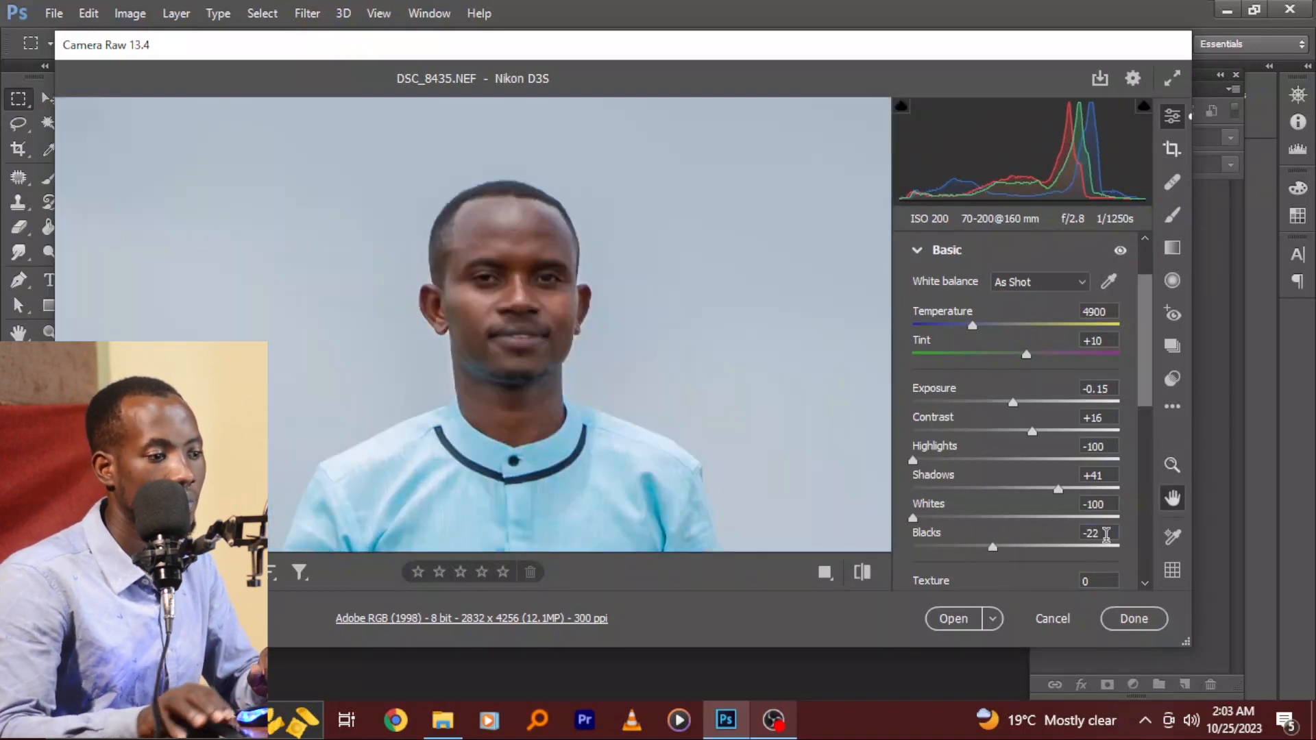
text(0)
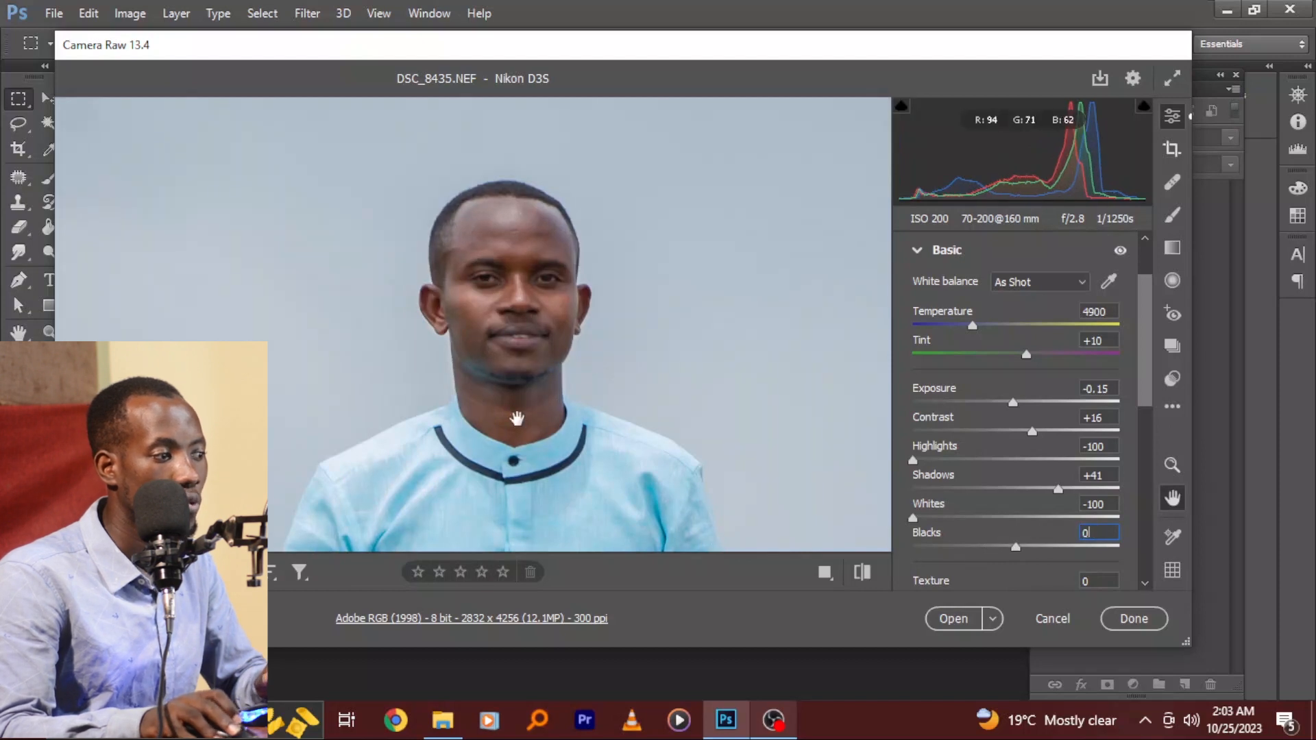
Set Blacks to -20, judging the effect on the dark trousers and shoes.
scroll(520, 453, down, 10)
scroll(521, 454, down, 2)
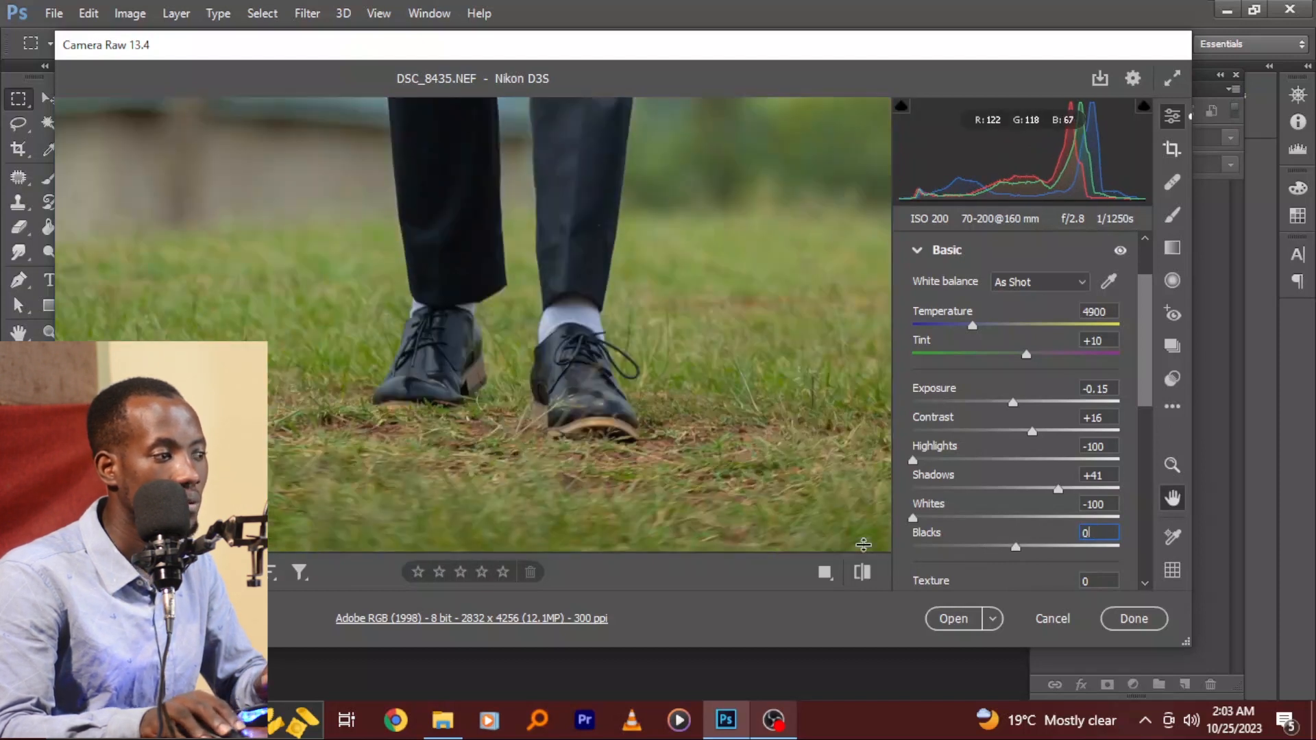
drag(1016, 546, 997, 547)
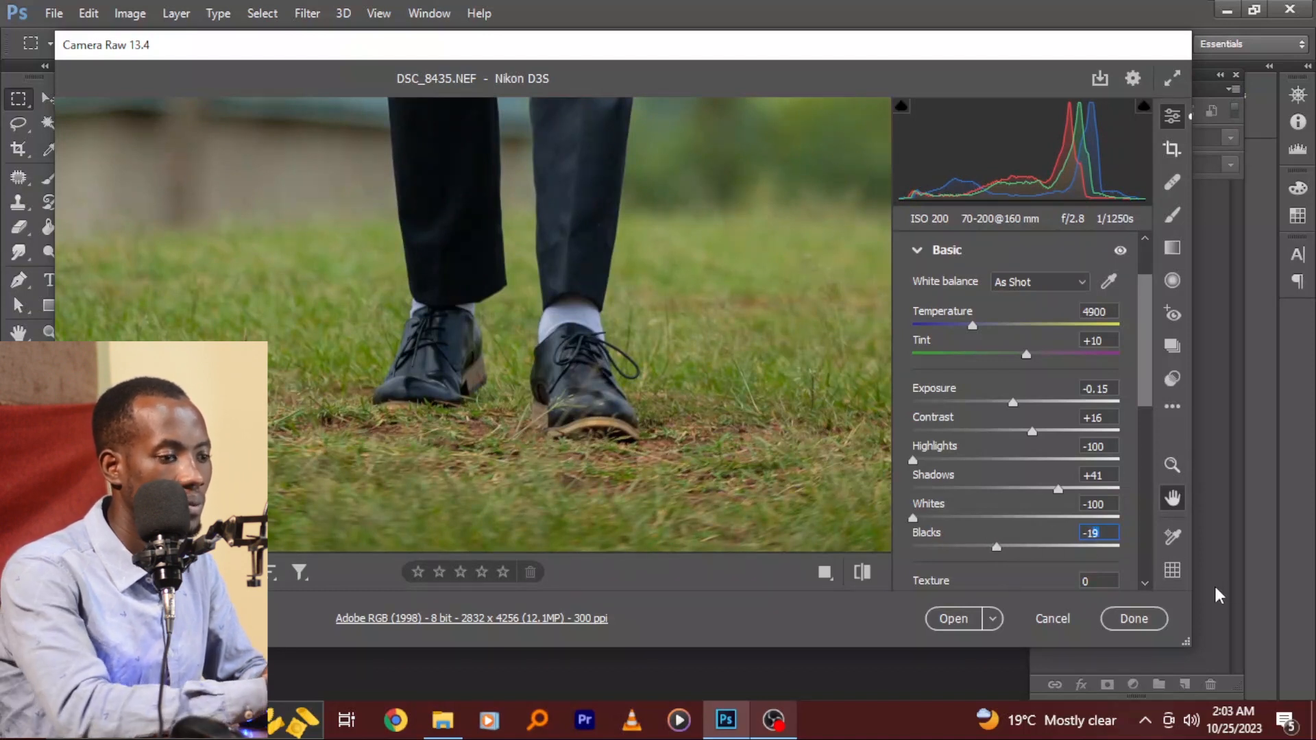
key(BackSpace)
text(0)
scroll(595, 280, up, 3)
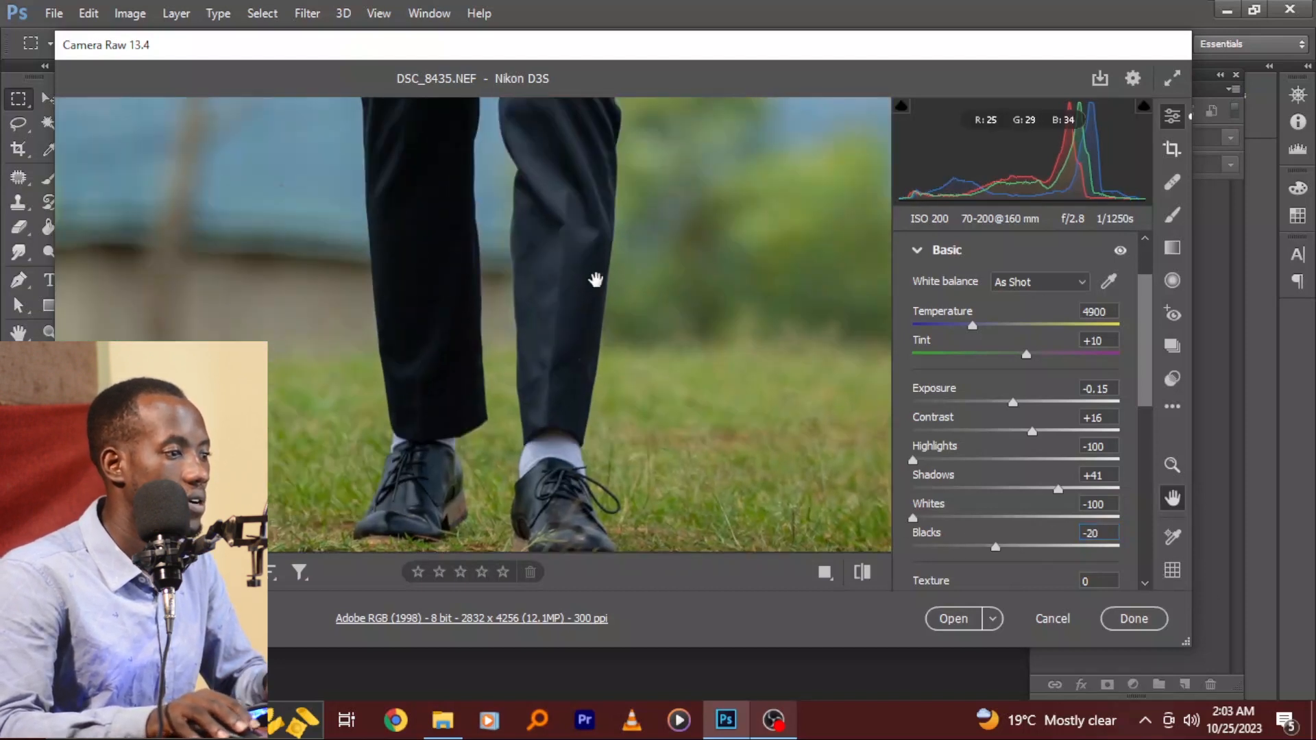
scroll(595, 279, up, 10)
scroll(605, 208, up, 5)
Close the Basic adjustments and open the Curve settings with the whole figure in view.
click(916, 261)
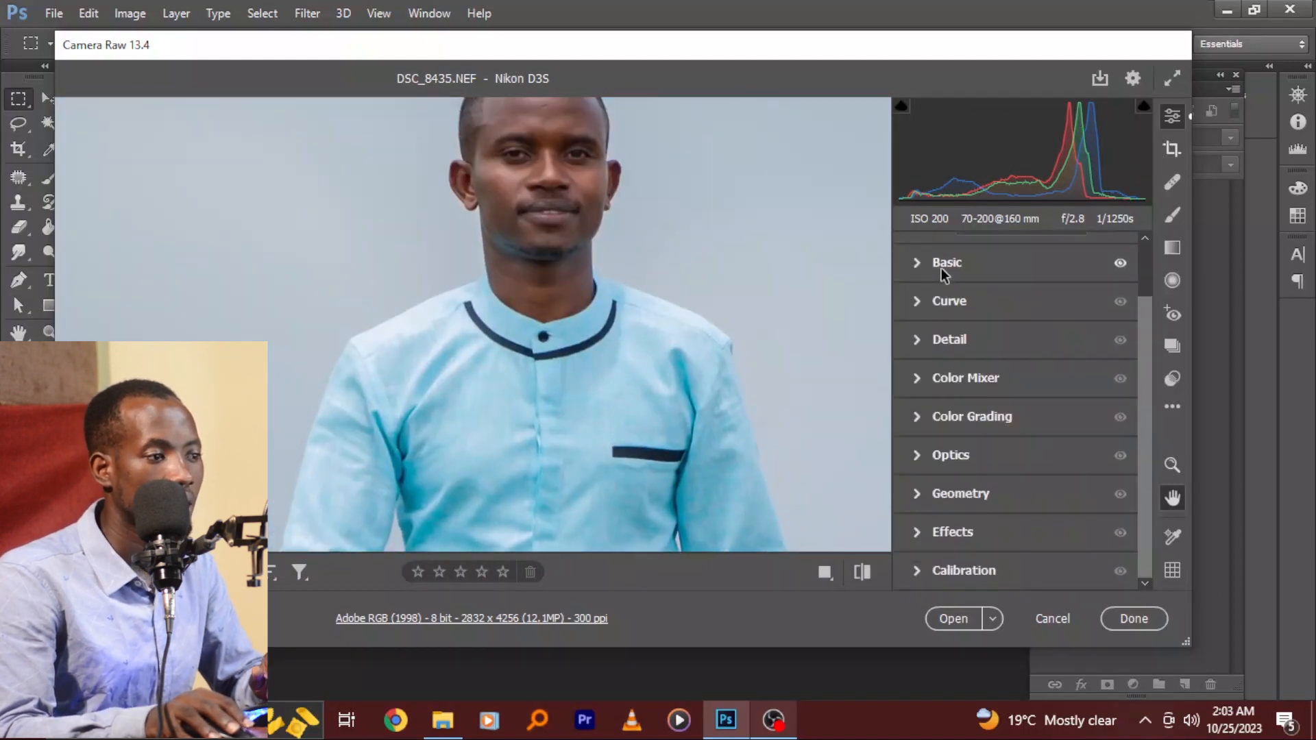
click(919, 302)
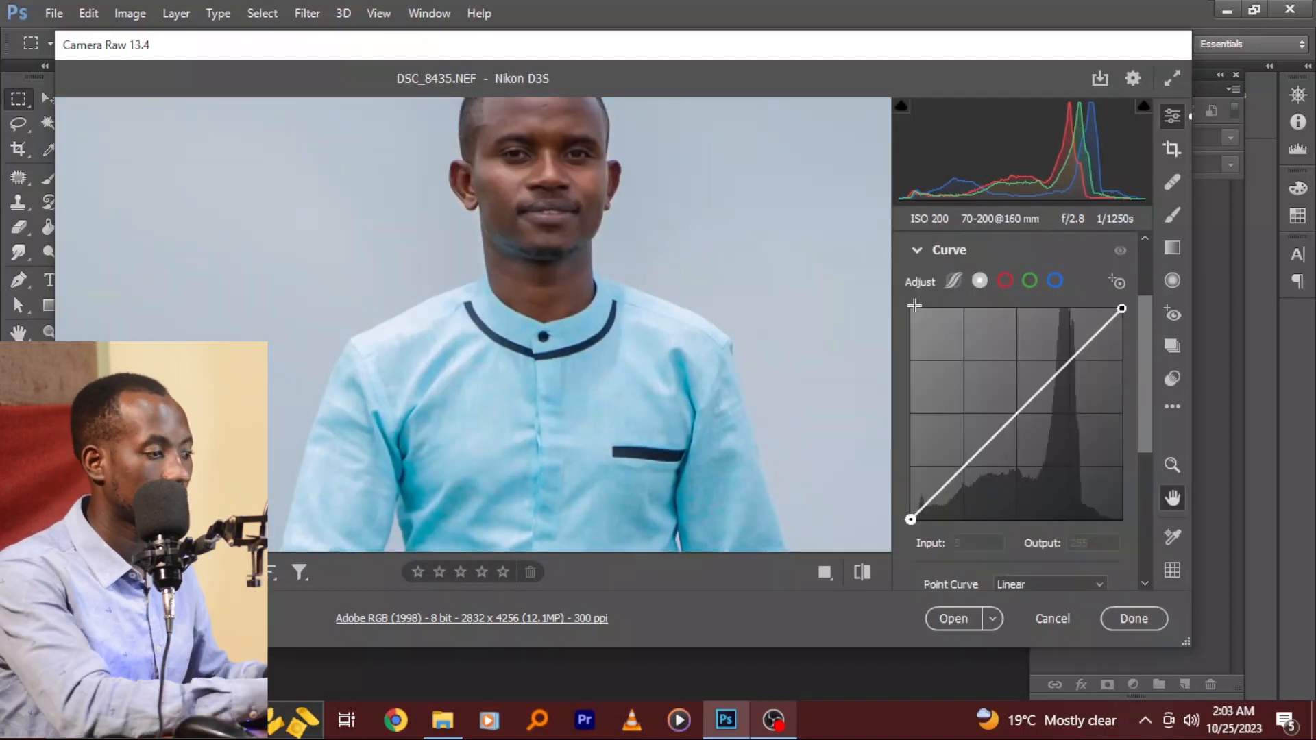
key(z)
alt+click(818, 356)
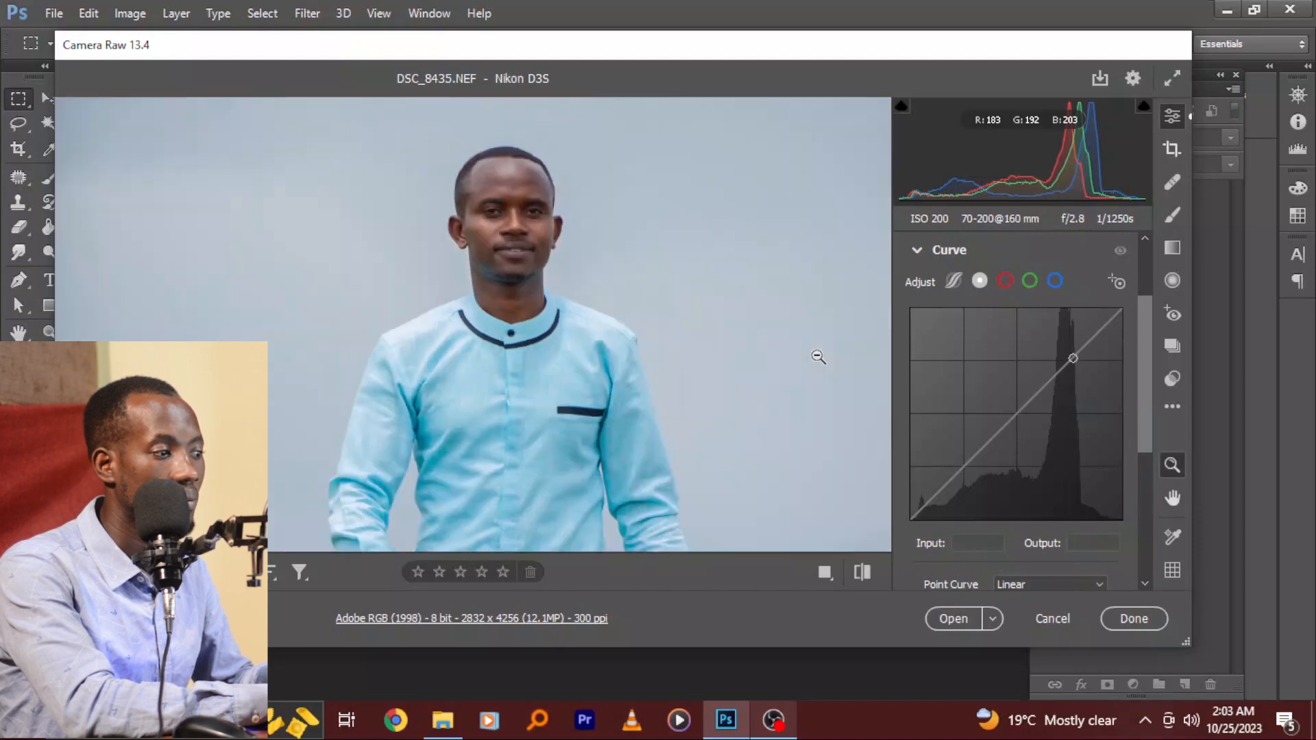
alt+click(818, 357)
click(817, 357)
alt+click(817, 357)
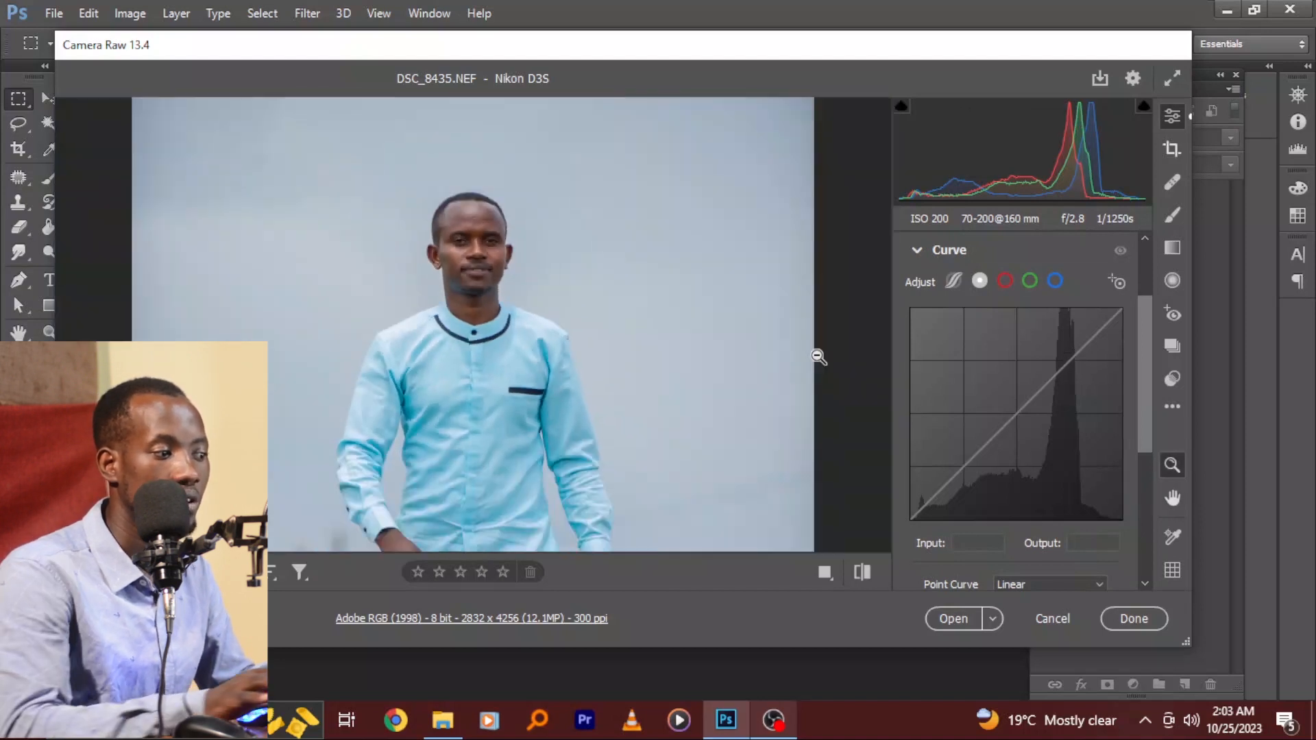
alt+click(818, 356)
key(h)
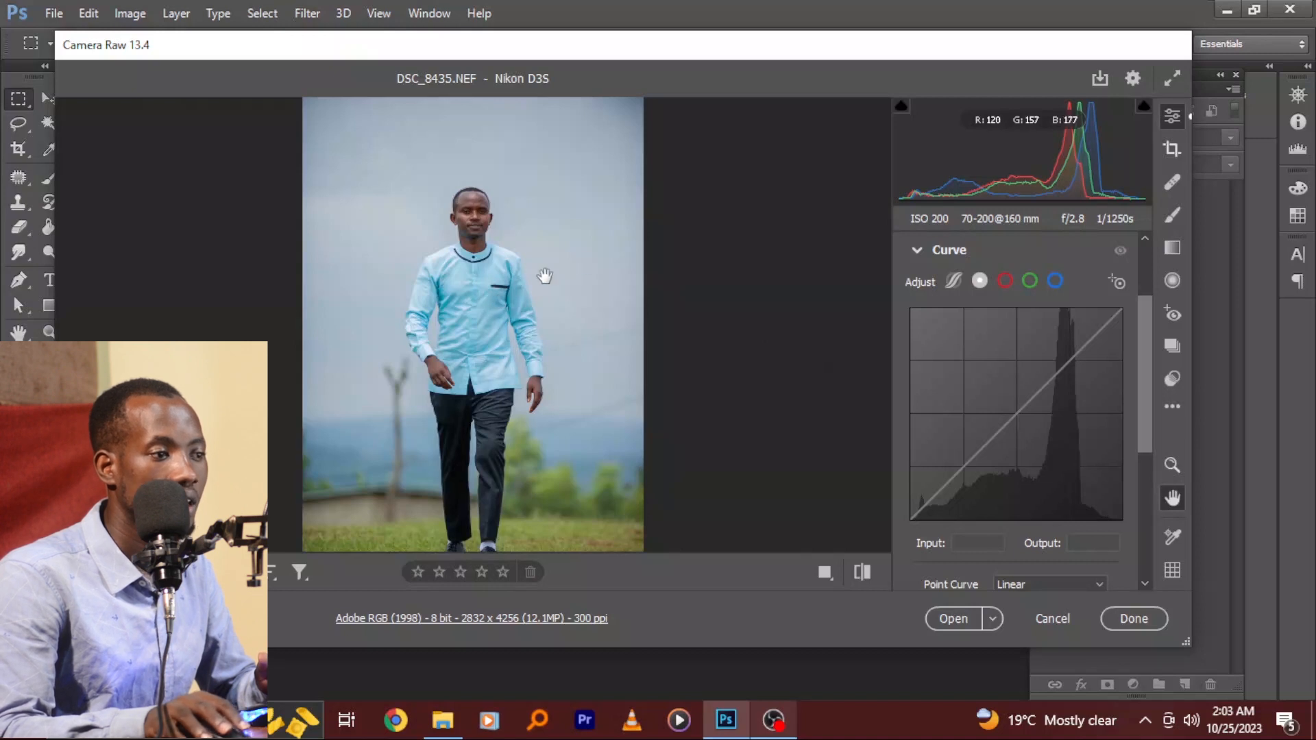
Try lifting the blue channel curve to input 90, output 166, and check the tint on the face and shirt.
click(1056, 282)
drag(1004, 426, 985, 381)
key(ctrl+plus)
key(ctrl+plus)
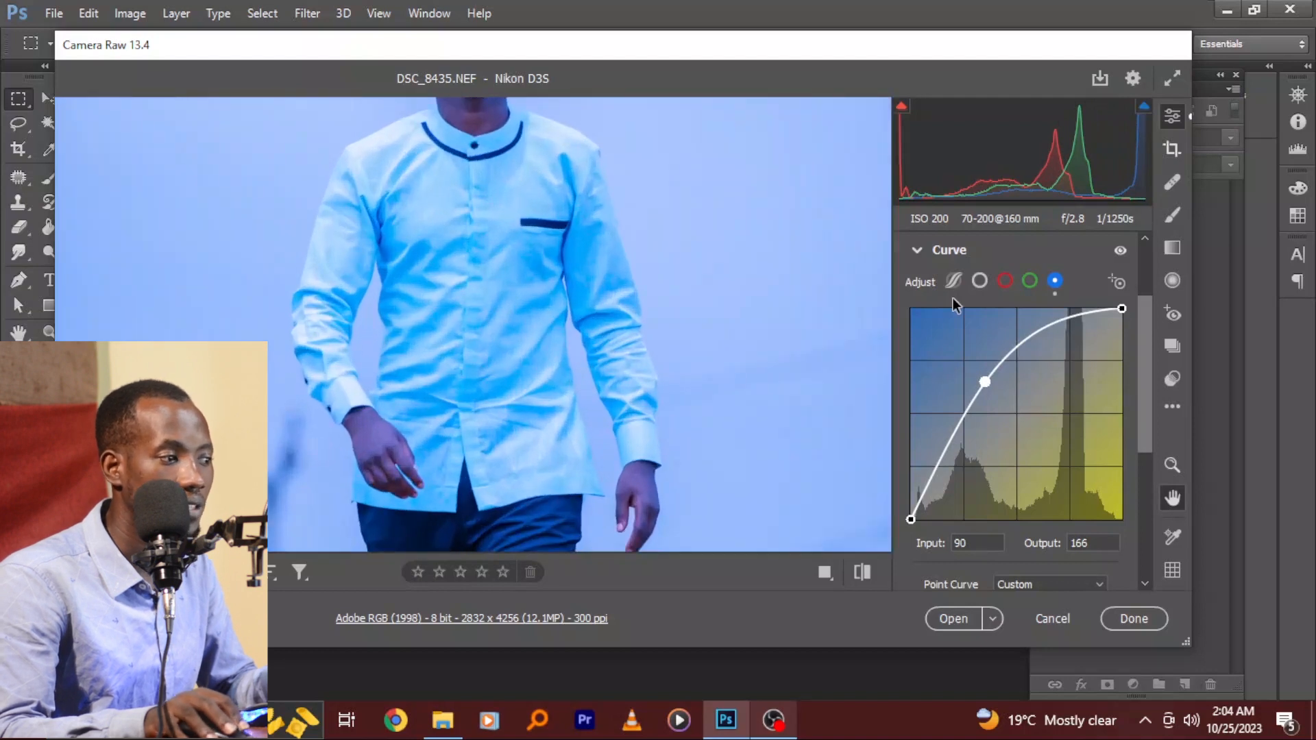
drag(582, 252, 644, 519)
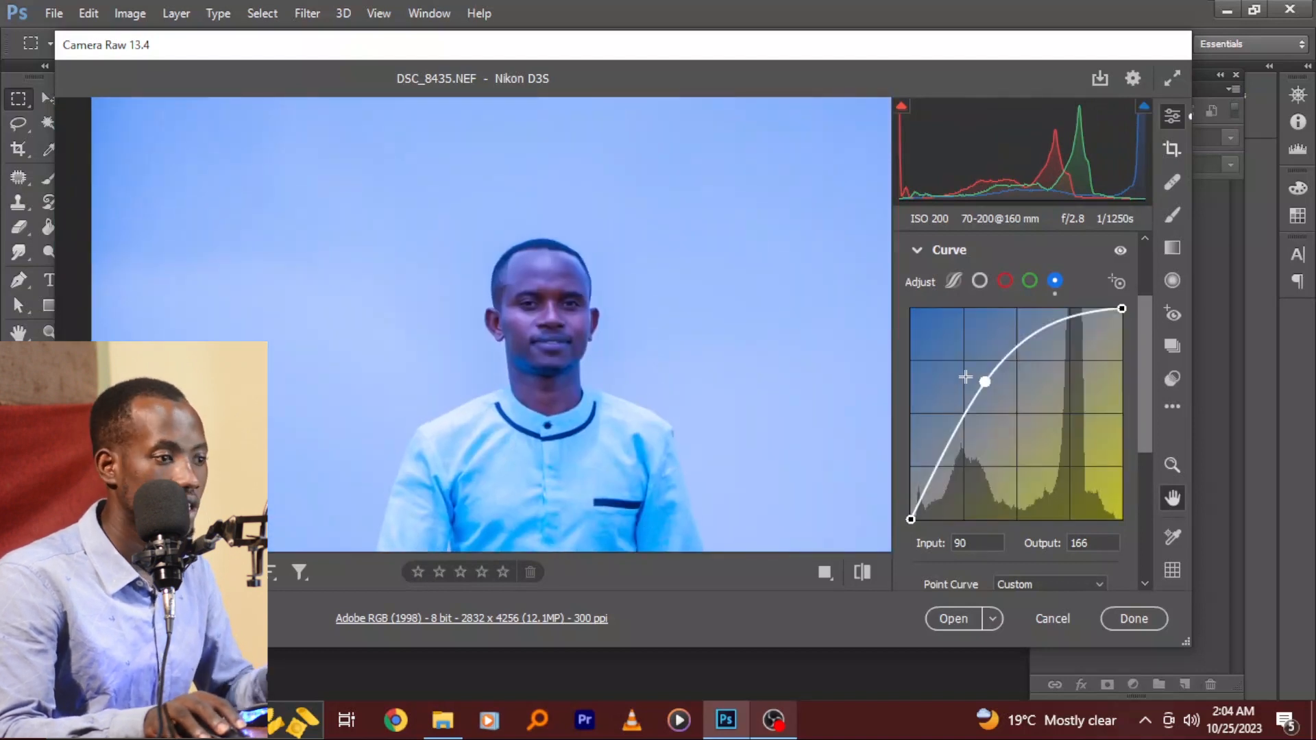
Undo both changes to the blue channel curve.
key(ctrl+z)
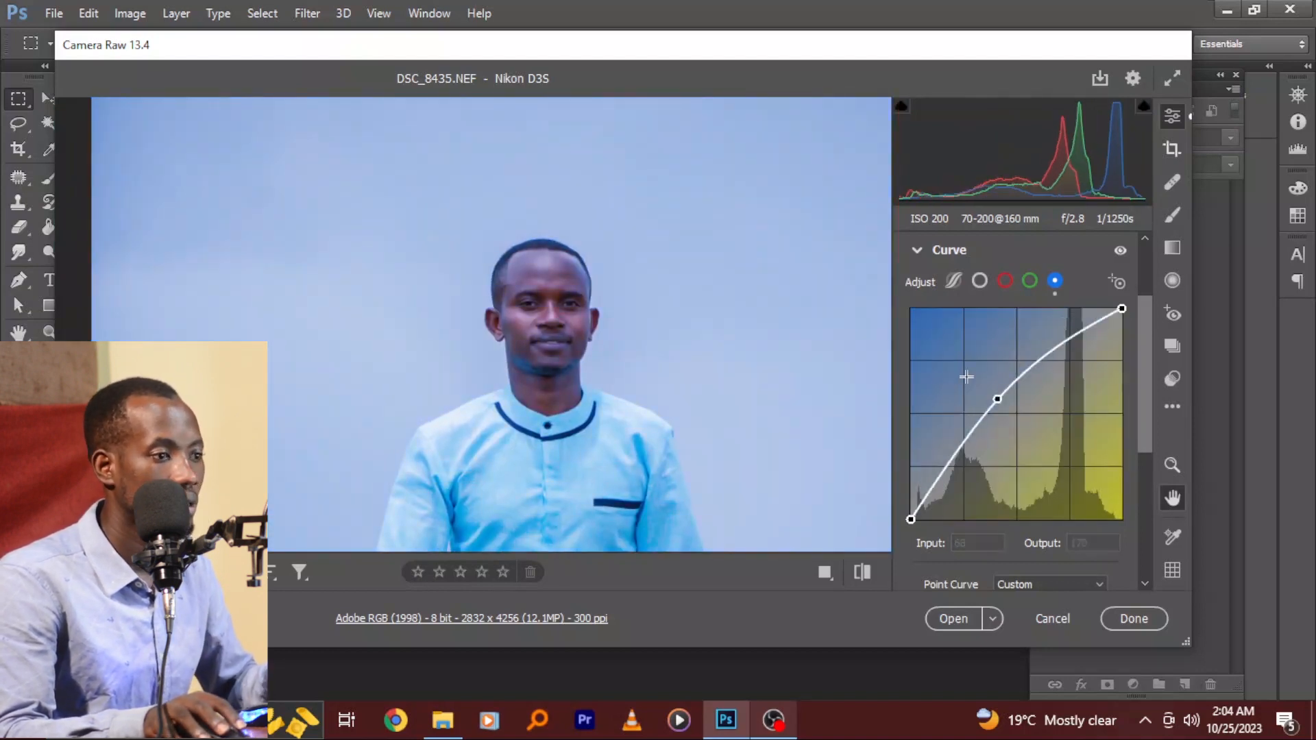
key(ctrl+z)
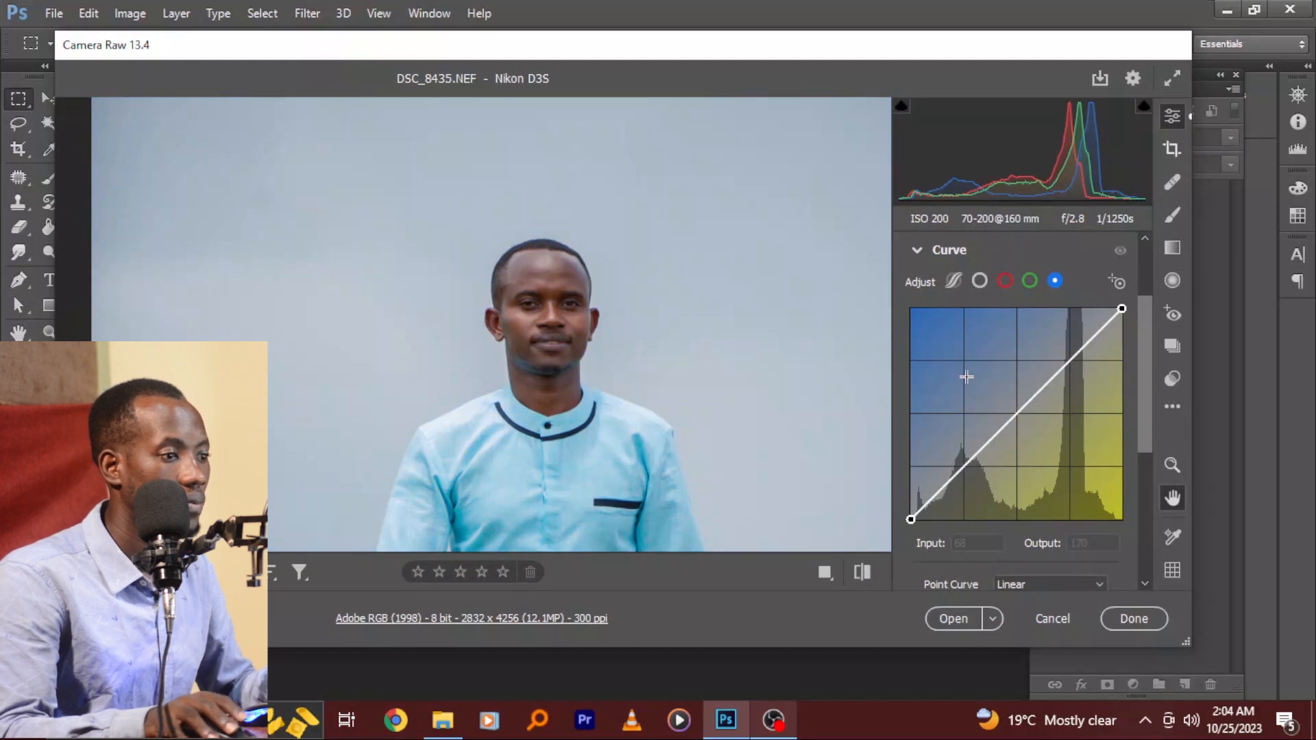
scroll(602, 299, down, 5)
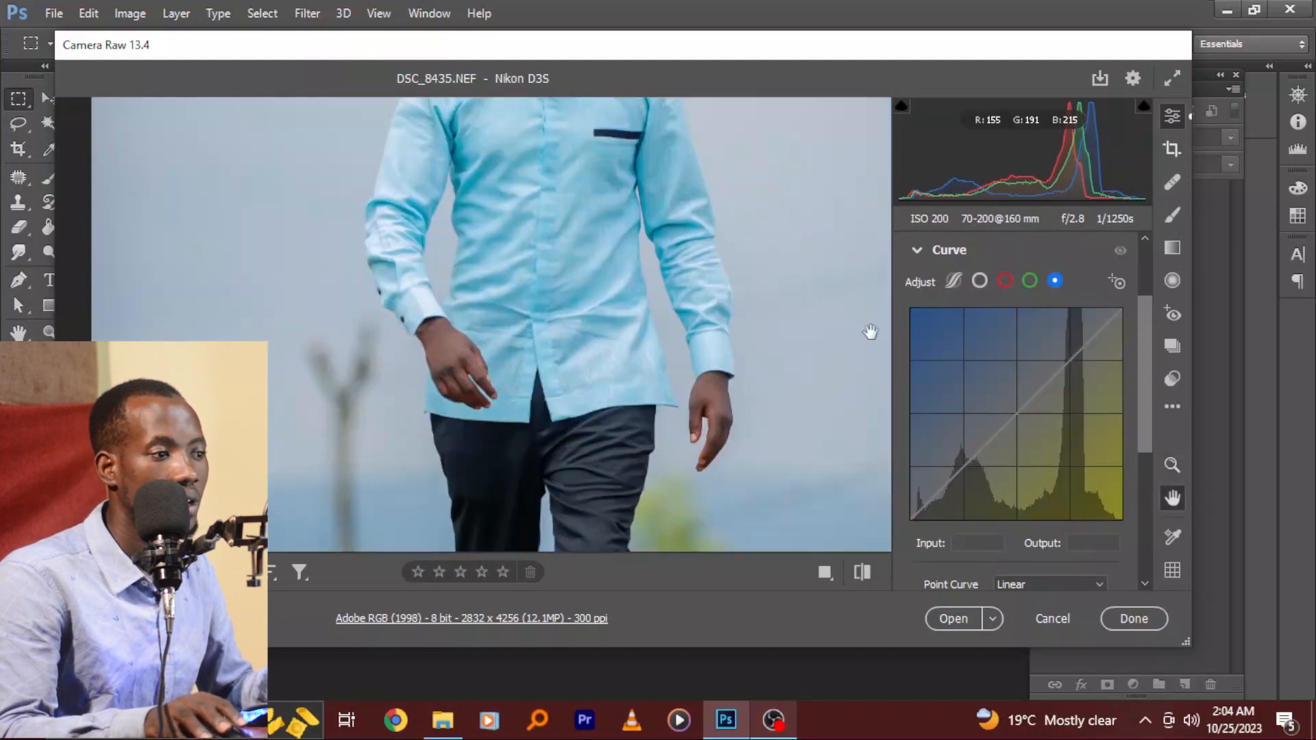
Set Noise Reduction to 6 in the Detail settings, checking the man's face up close.
click(918, 252)
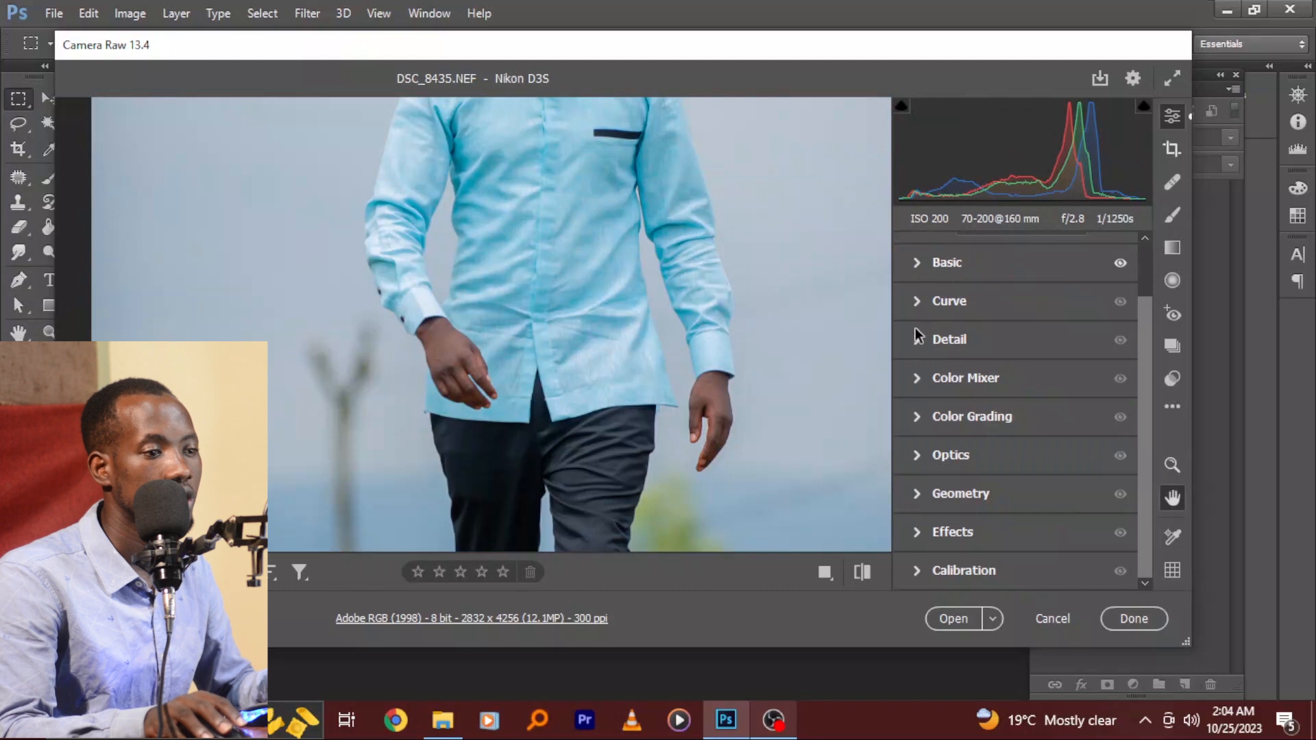
click(907, 346)
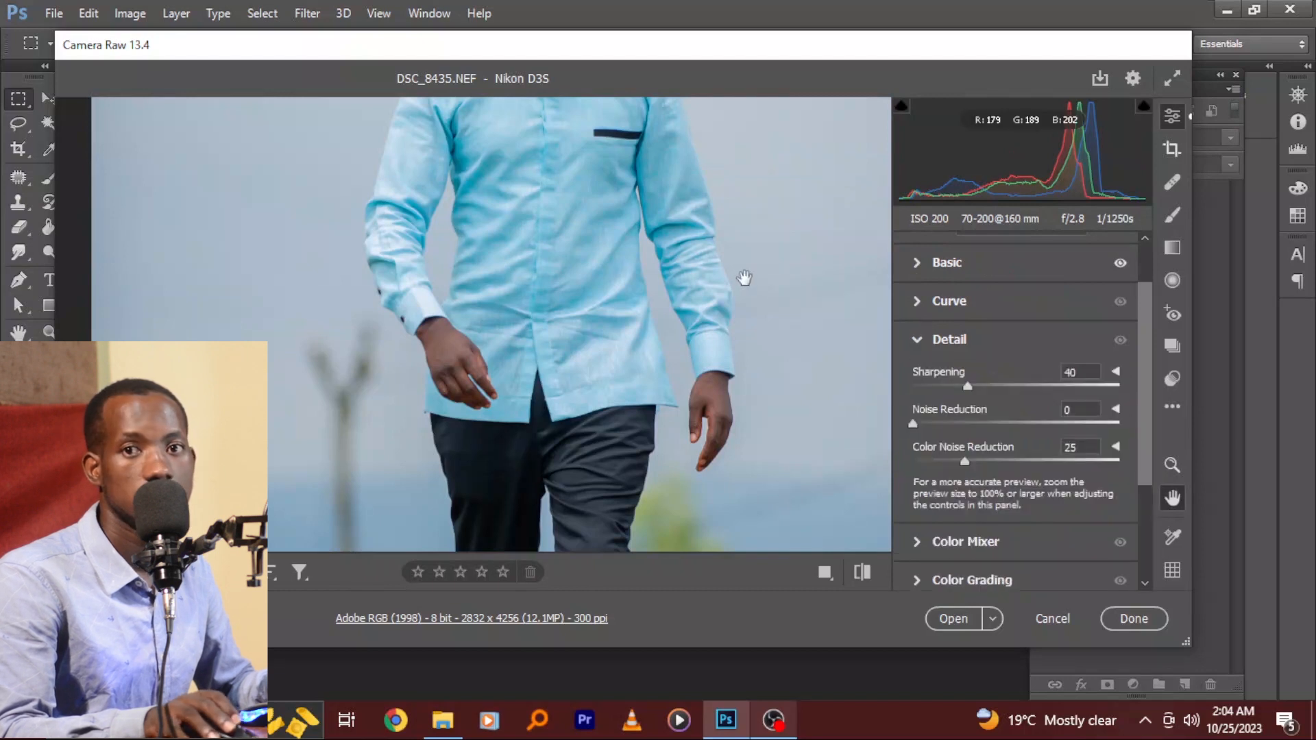
scroll(566, 223, up, 5)
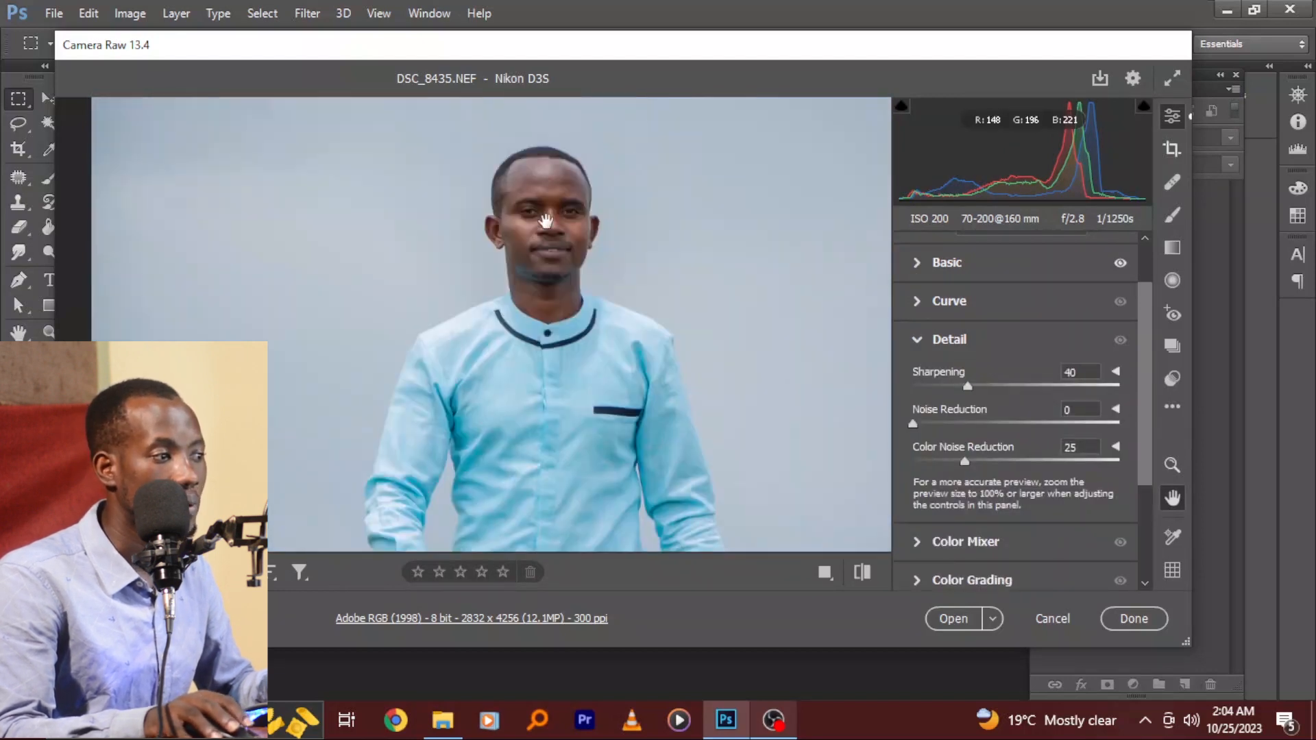
scroll(545, 221, down, 3)
key(z)
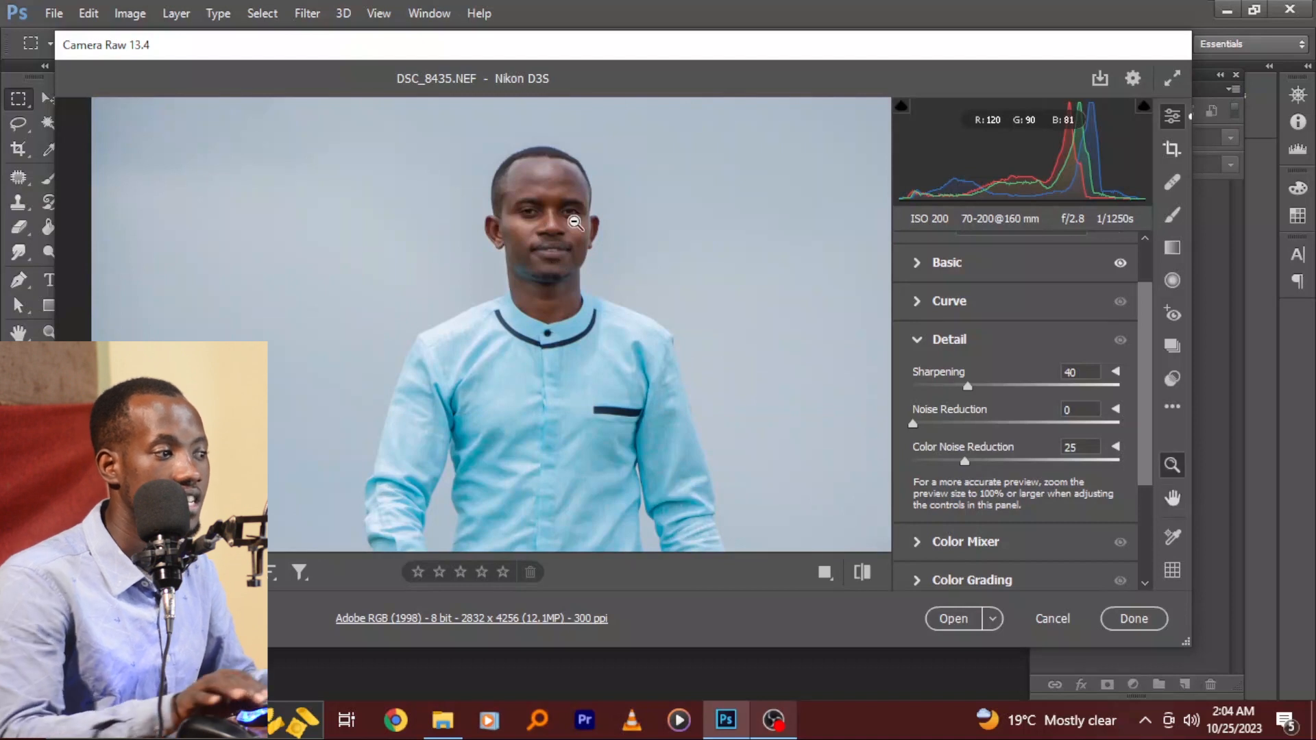
click(575, 223)
scroll(574, 223, up, 1)
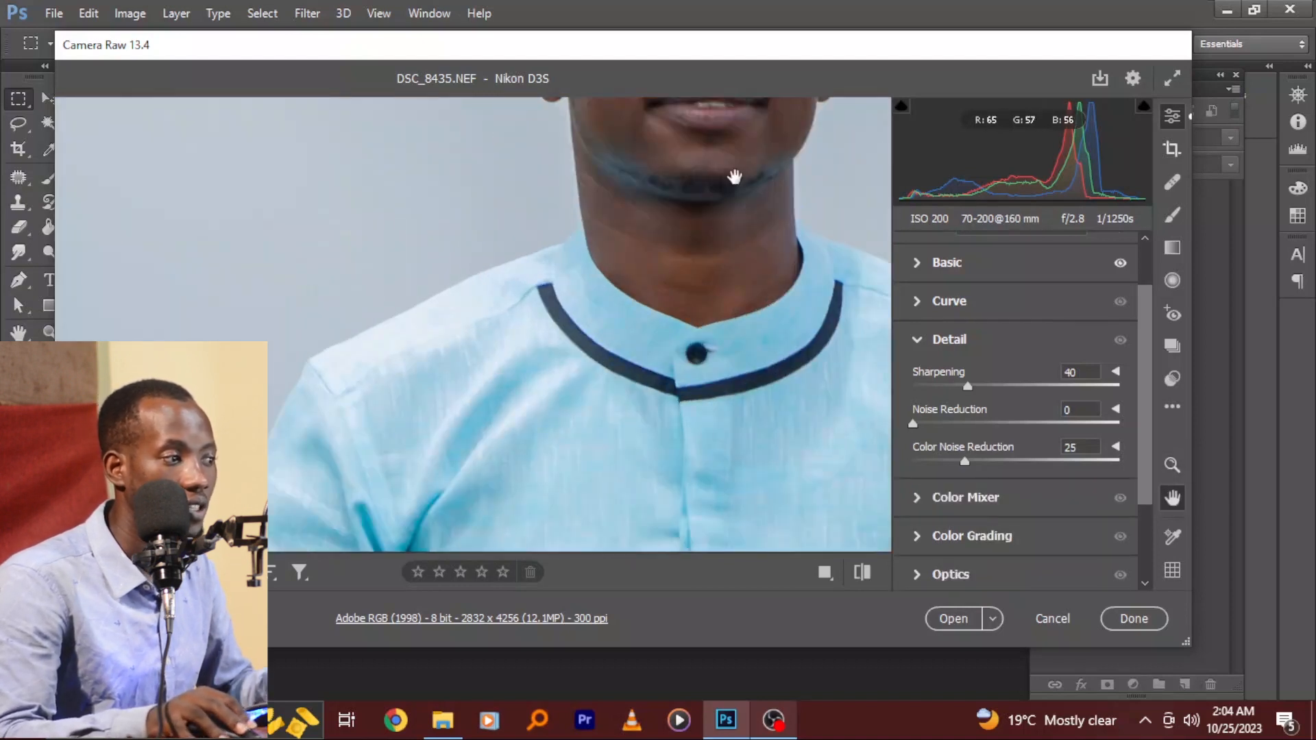
drag(734, 176, 606, 287)
drag(598, 215, 523, 356)
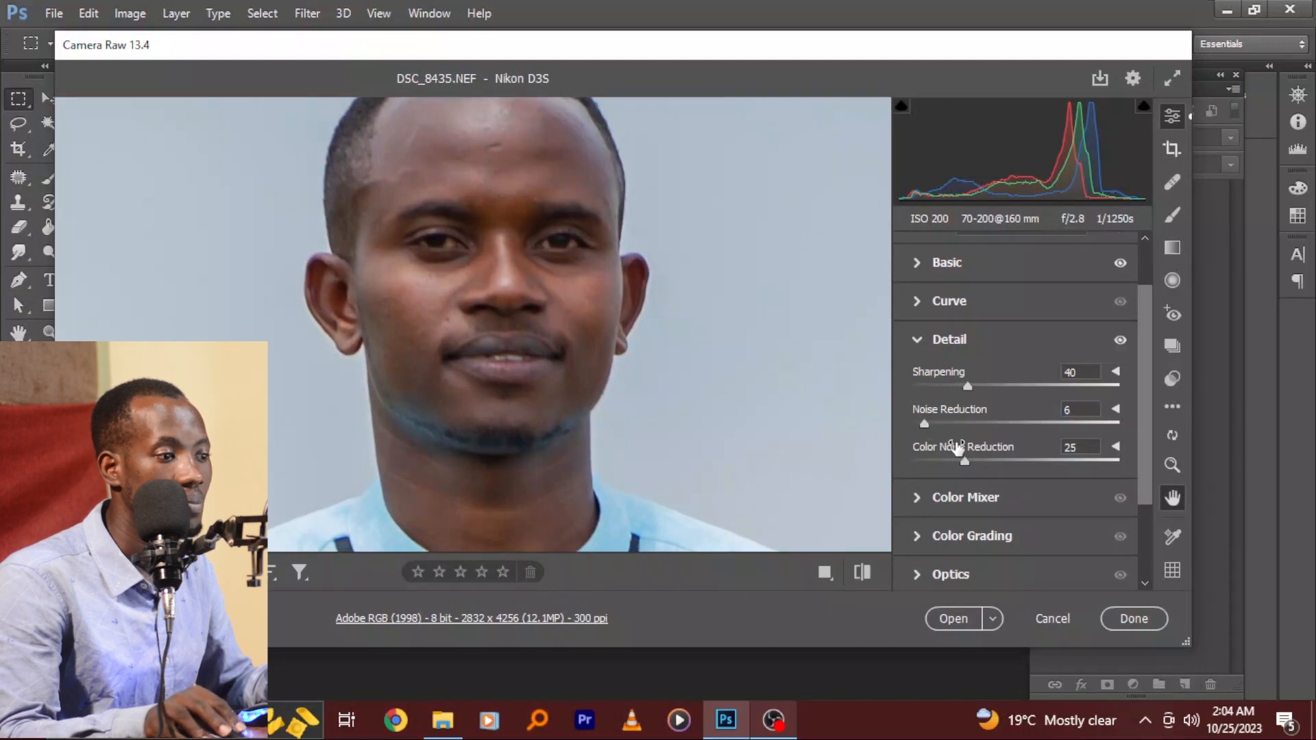
Raise Color Noise Reduction to 100 and check the face and the whole figure.
drag(966, 461, 1314, 473)
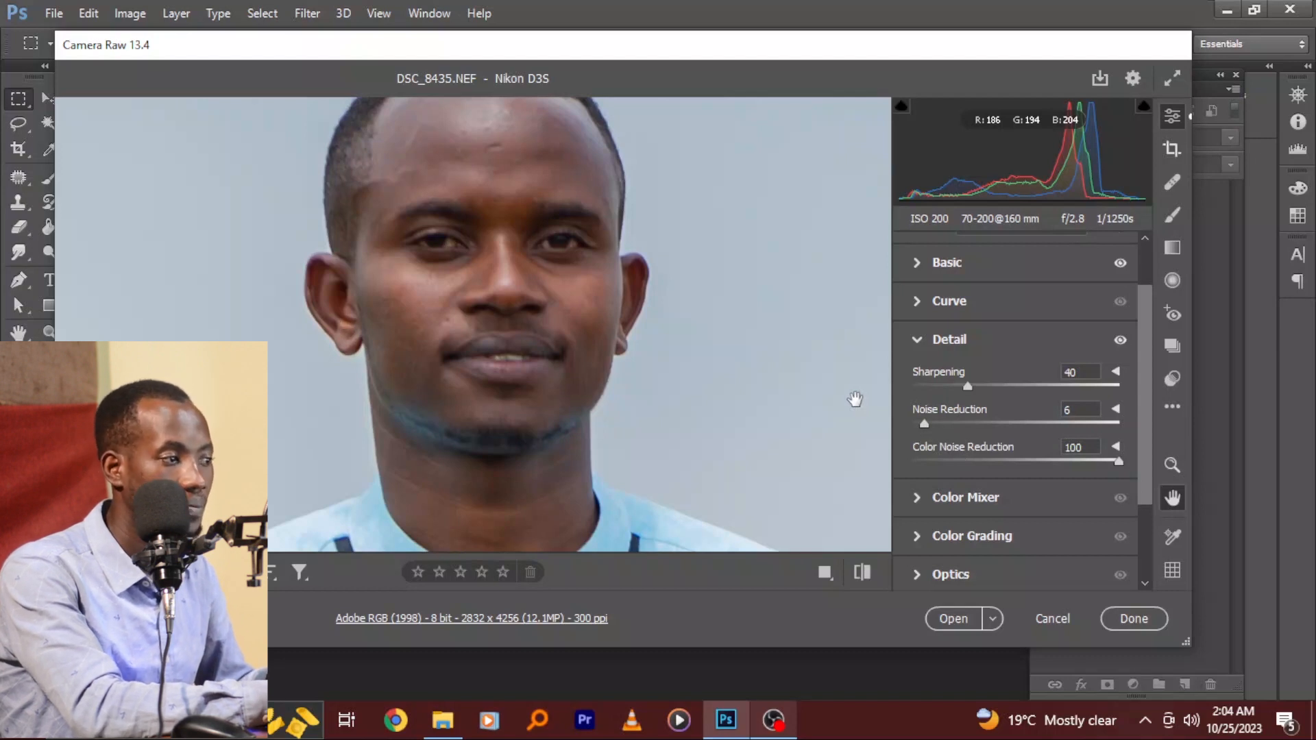
key(z)
alt+click(857, 401)
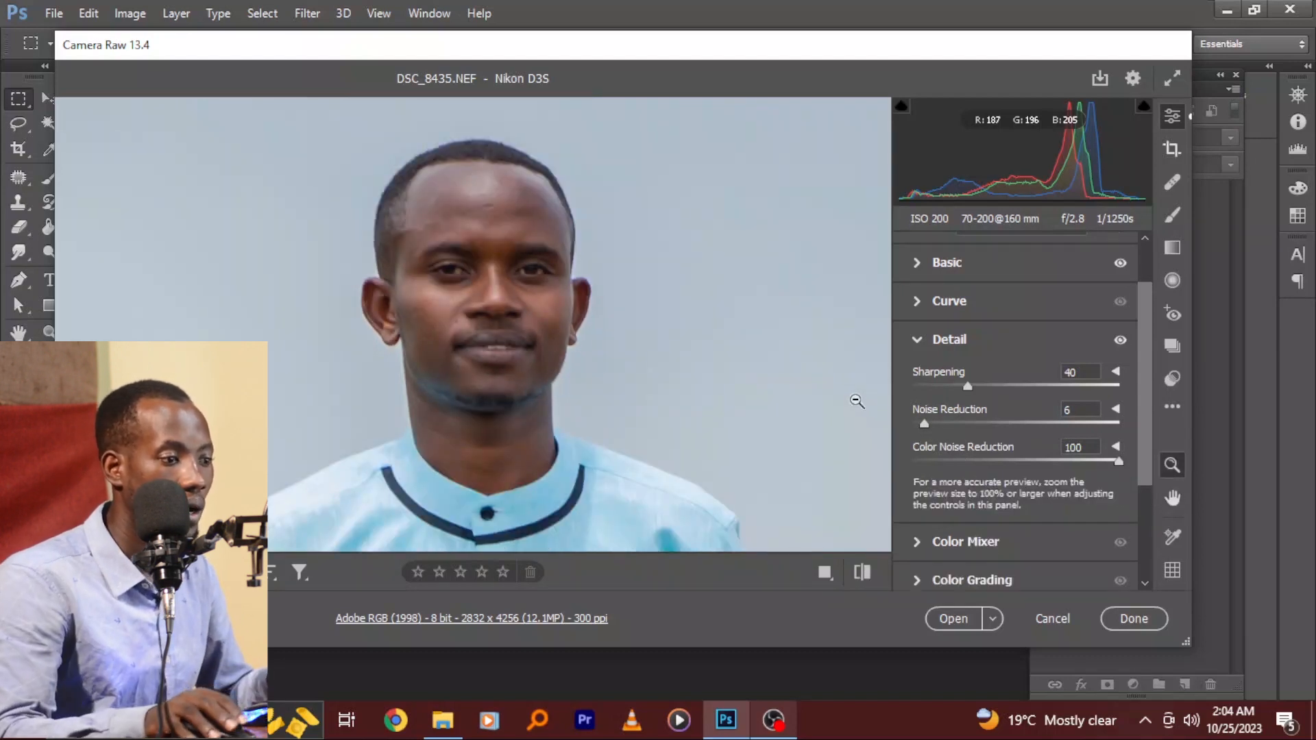
alt+click(857, 401)
alt+click(857, 401)
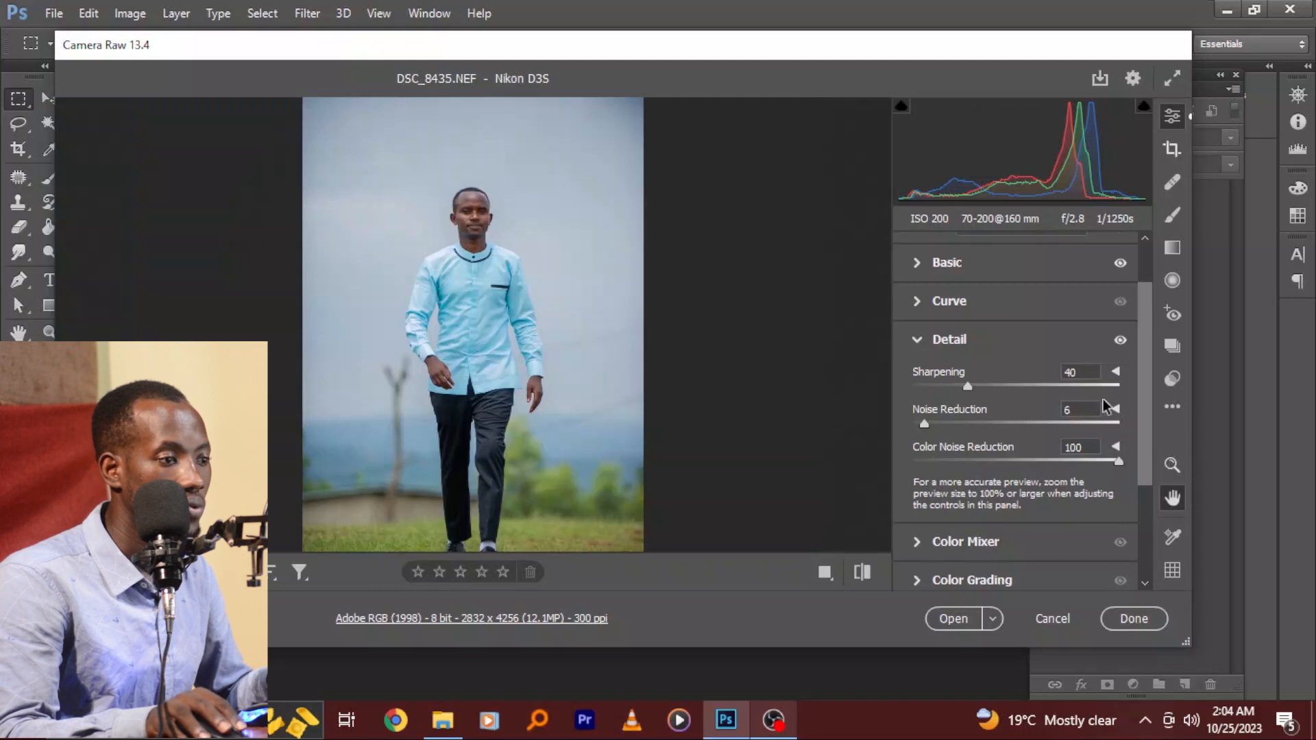
Look over the Color Mixer's HSL saturation settings and close them without editing.
scroll(1142, 389, down, 3)
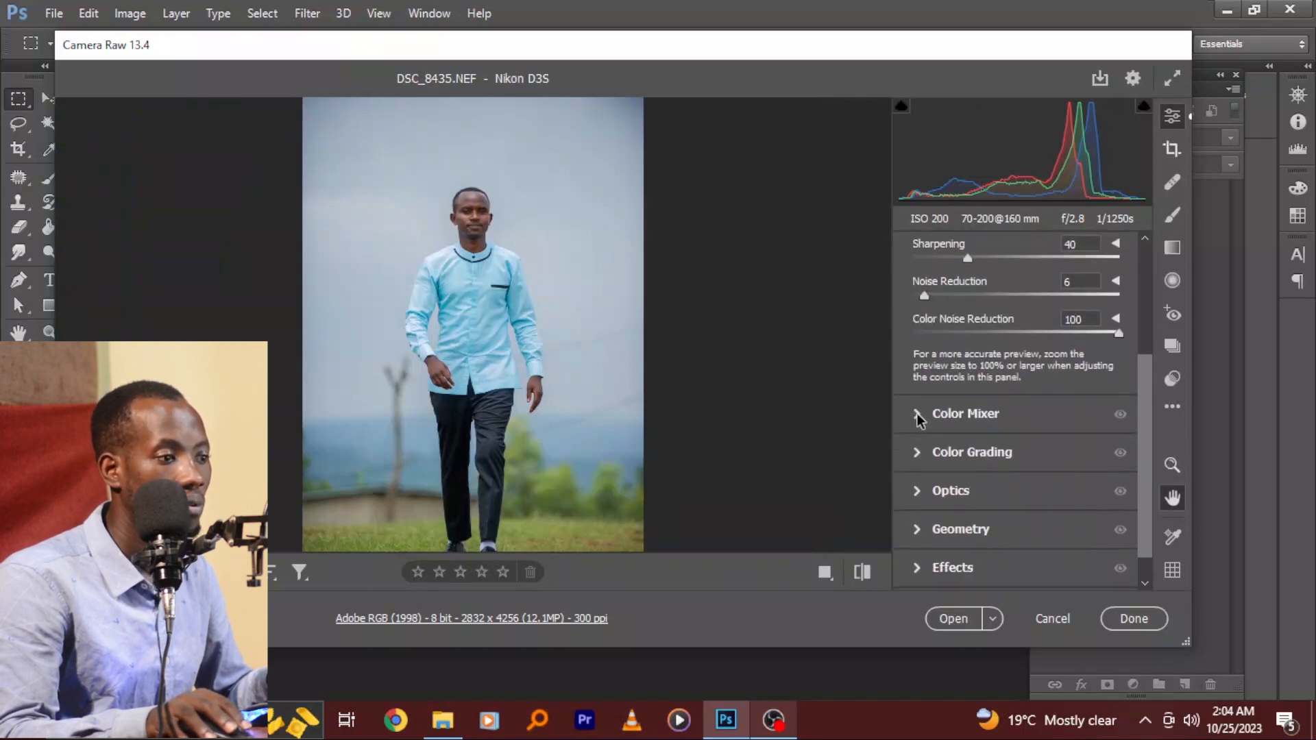
click(920, 415)
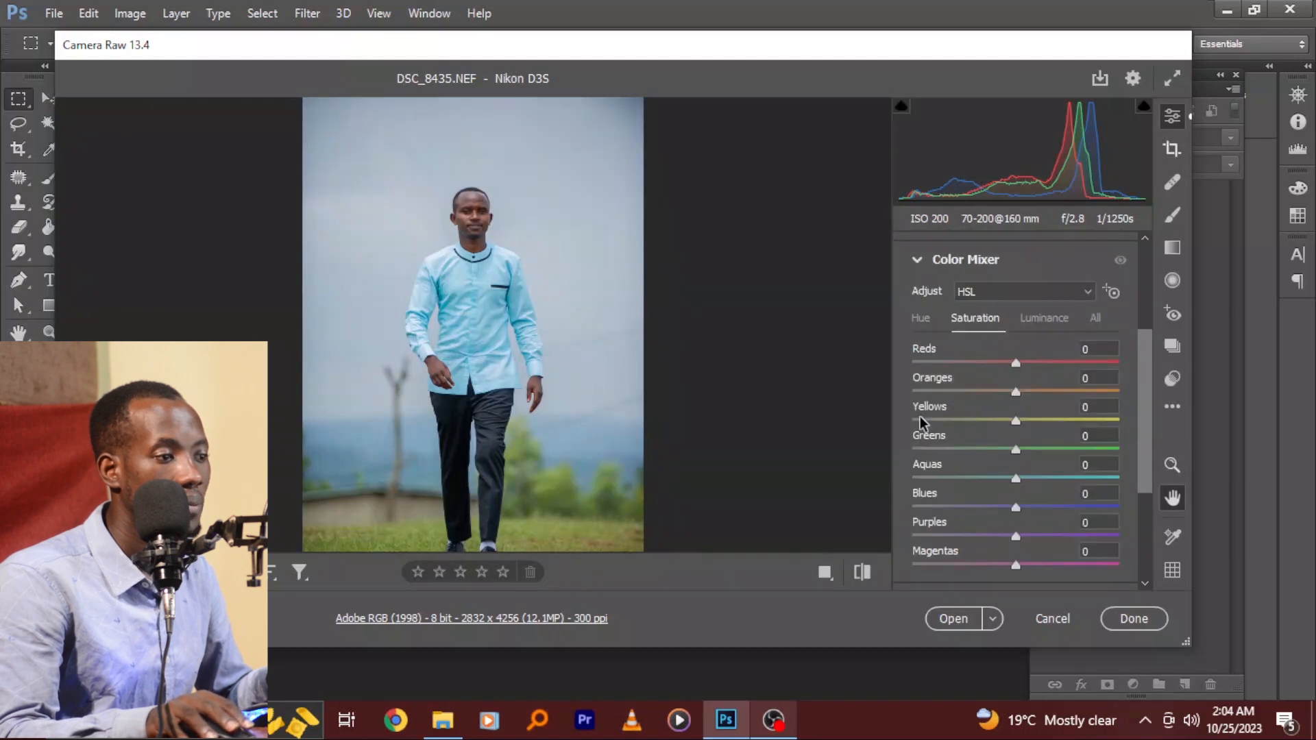
click(920, 262)
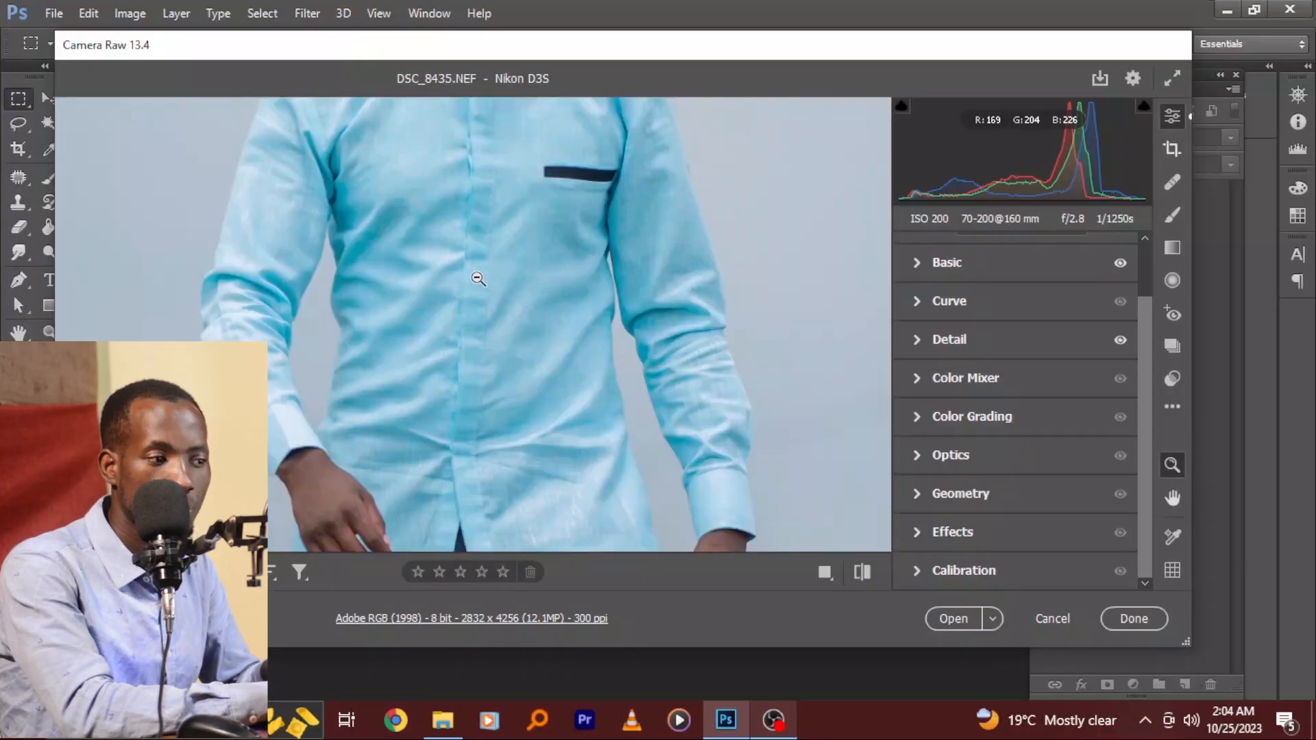
Reopen the Color Mixer's HSL luminance settings and examine the man's shirt and whole figure at several magnifications.
alt+click(477, 278)
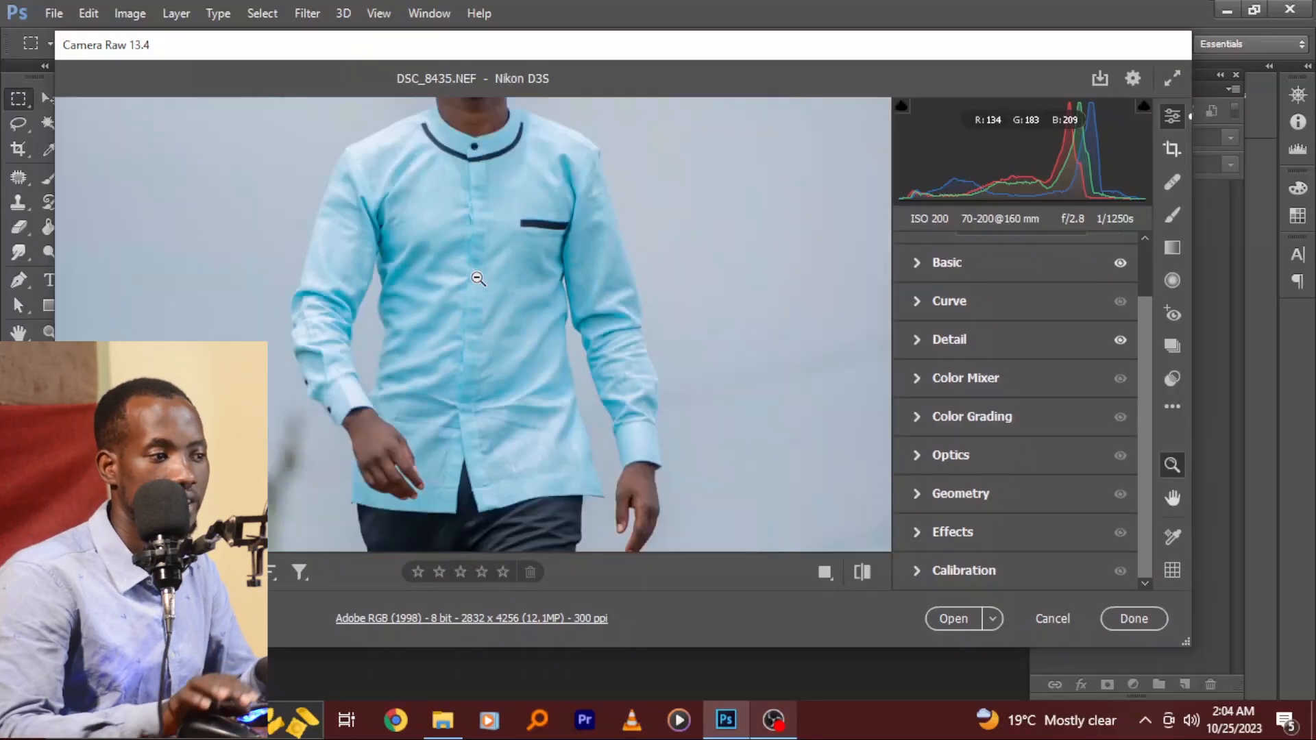
scroll(478, 278, down, 3)
key(h)
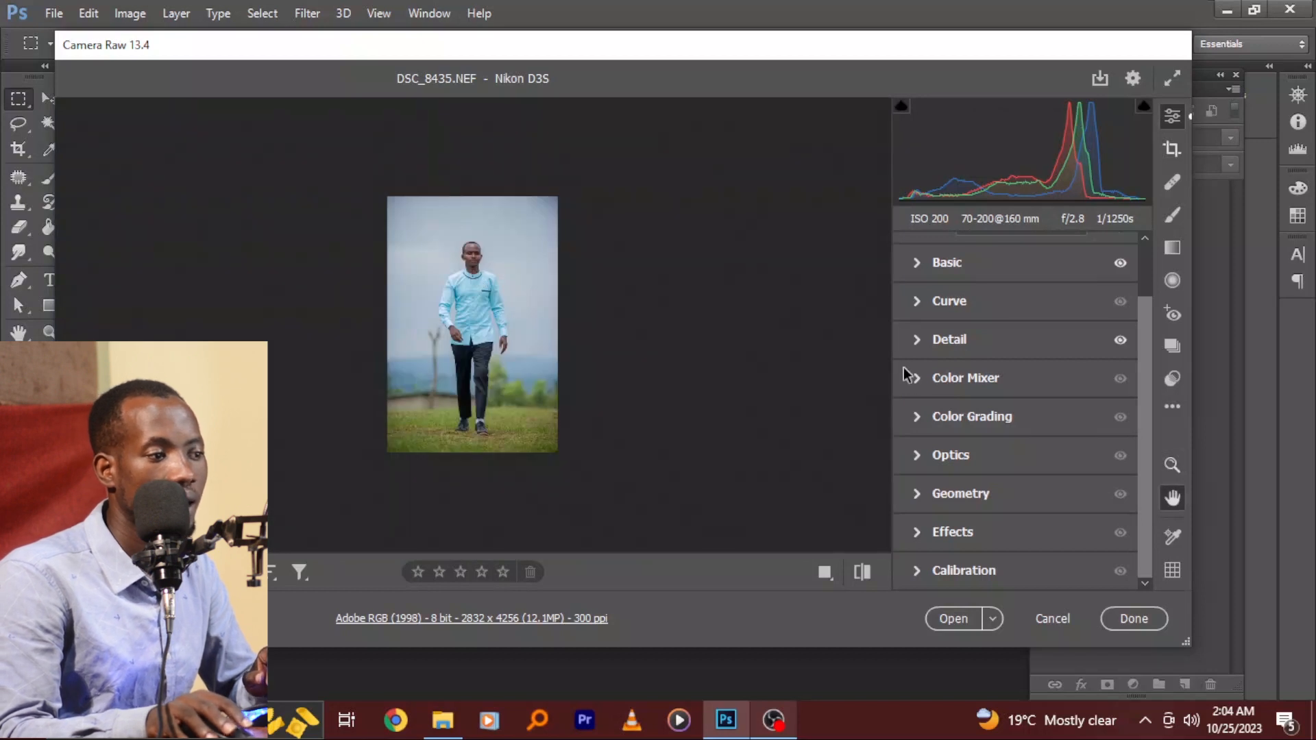
click(927, 383)
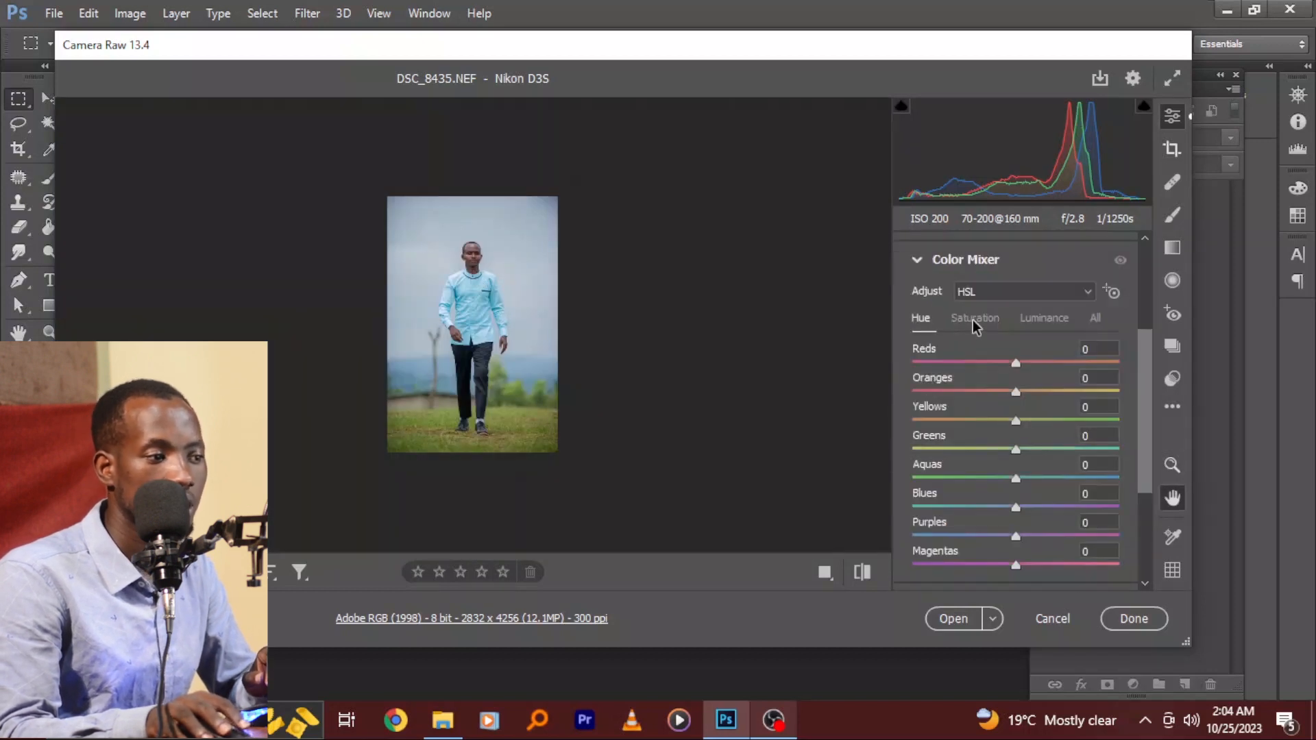
click(1038, 319)
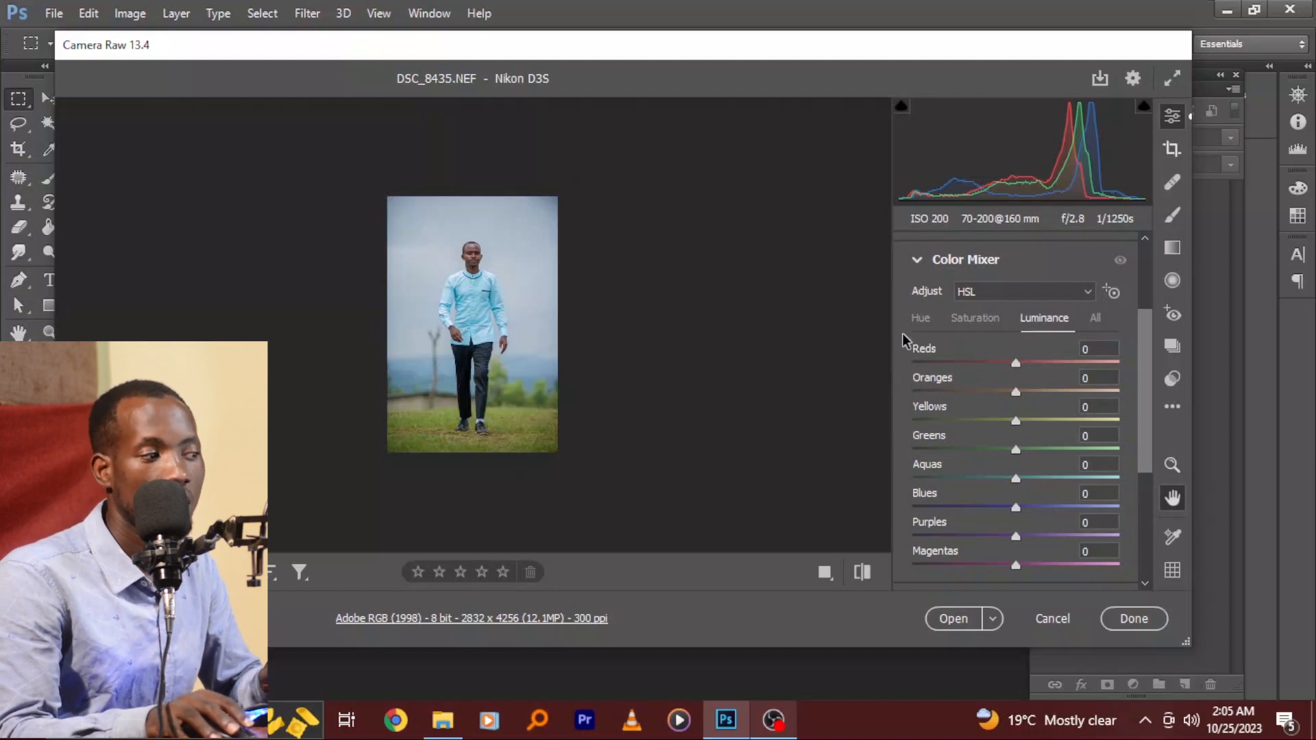
key(z)
click(694, 318)
click(694, 319)
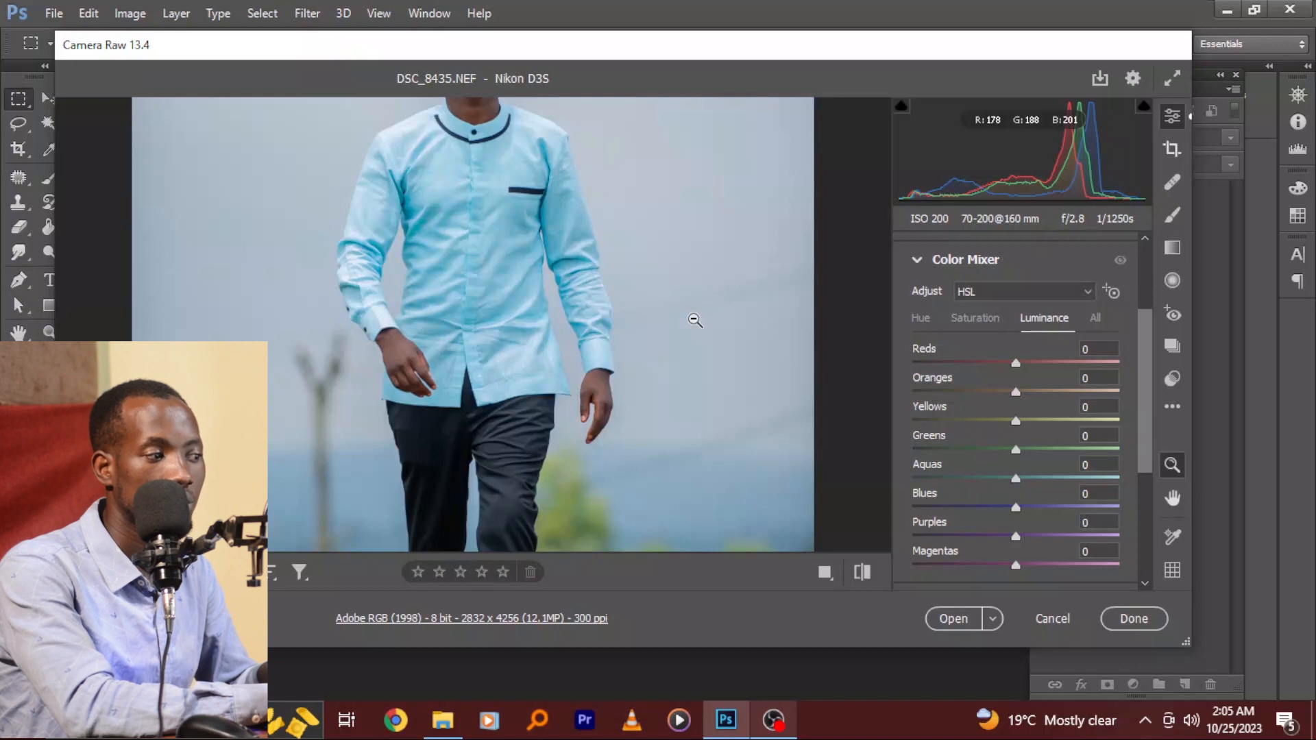
alt+click(695, 319)
alt+click(694, 319)
click(693, 320)
key(h)
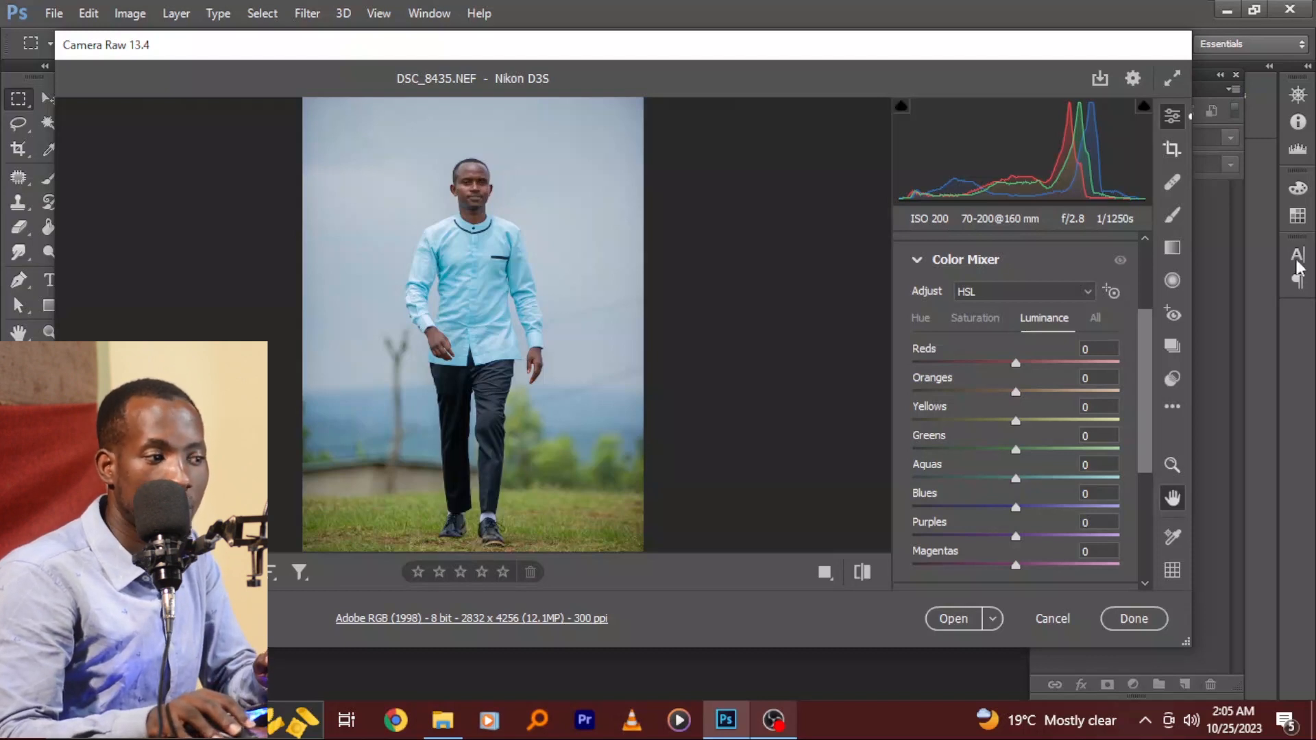
Set the Blues saturation to +30 in the Color Mixer's HSL adjustments.
click(959, 327)
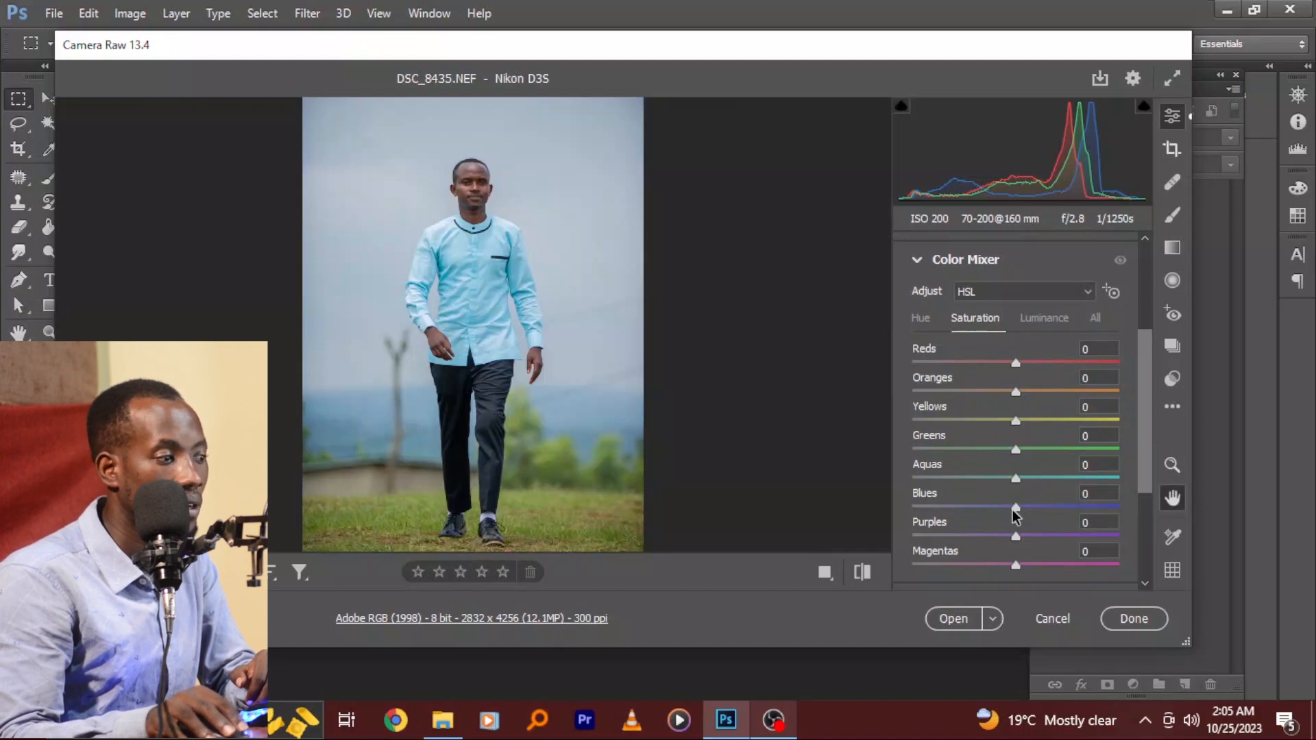
mouse_move(1024, 508)
mouse_down()
mouse_move(1060, 504)
mouse_move(995, 506)
mouse_move(1075, 500)
mouse_move(1040, 502)
mouse_move(1050, 486)
mouse_move(1029, 500)
mouse_move(1039, 507)
mouse_move(1027, 500)
mouse_move(1061, 510)
mouse_move(1045, 513)
mouse_up()
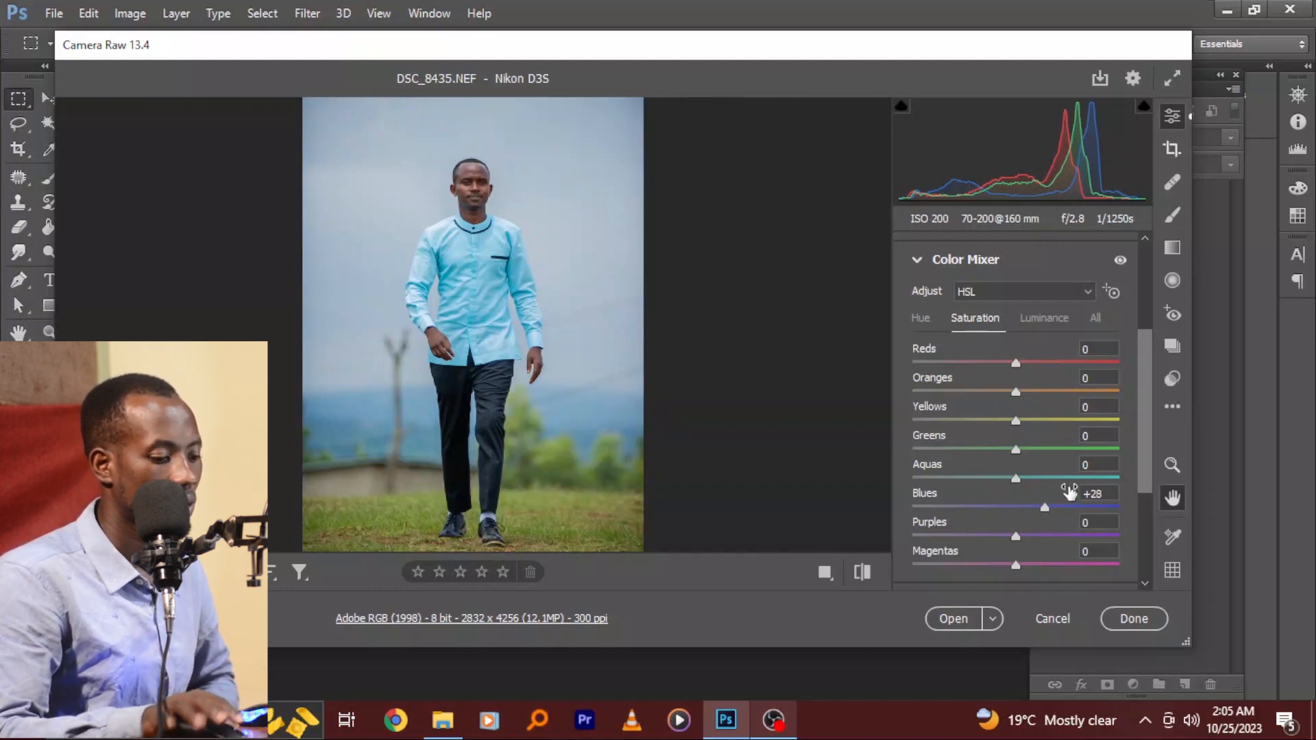
click(1098, 494)
text(30)
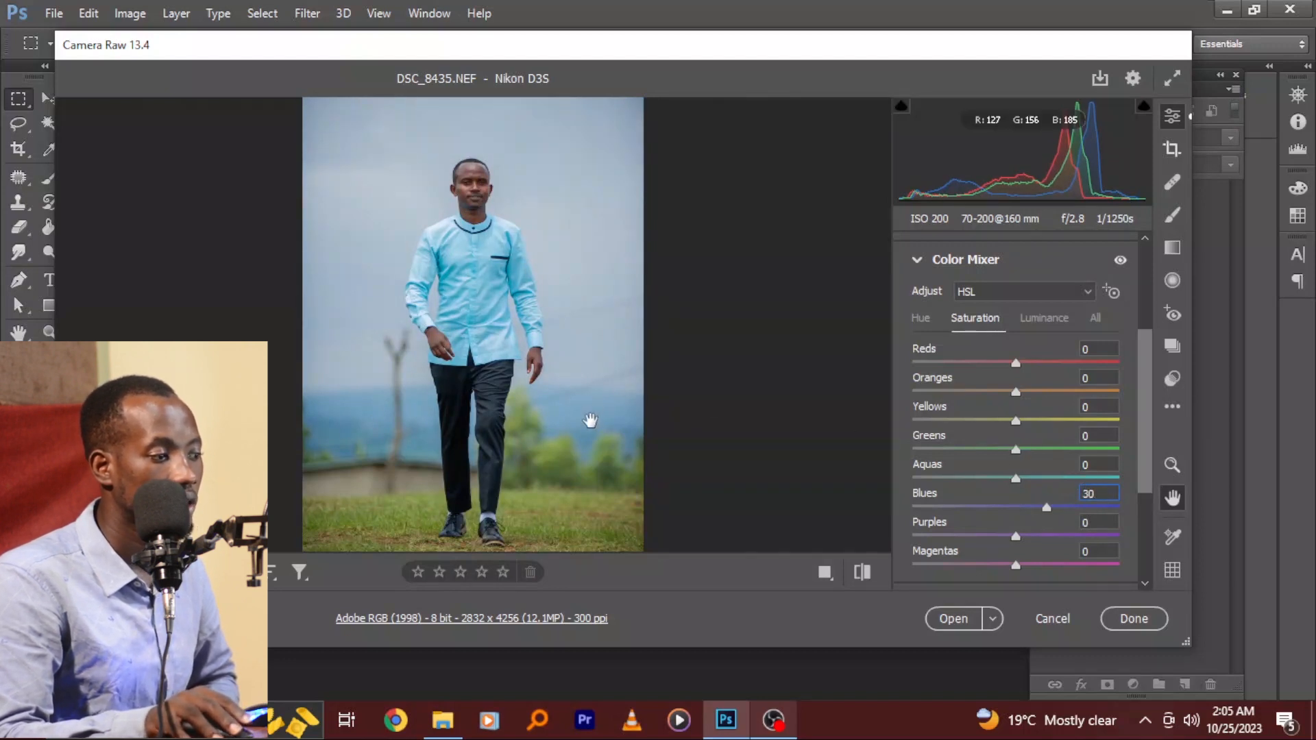
Try raising the Greens saturation to +100, and settle on -30 for the grass and trees.
click(1015, 450)
drag(1015, 450, 983, 449)
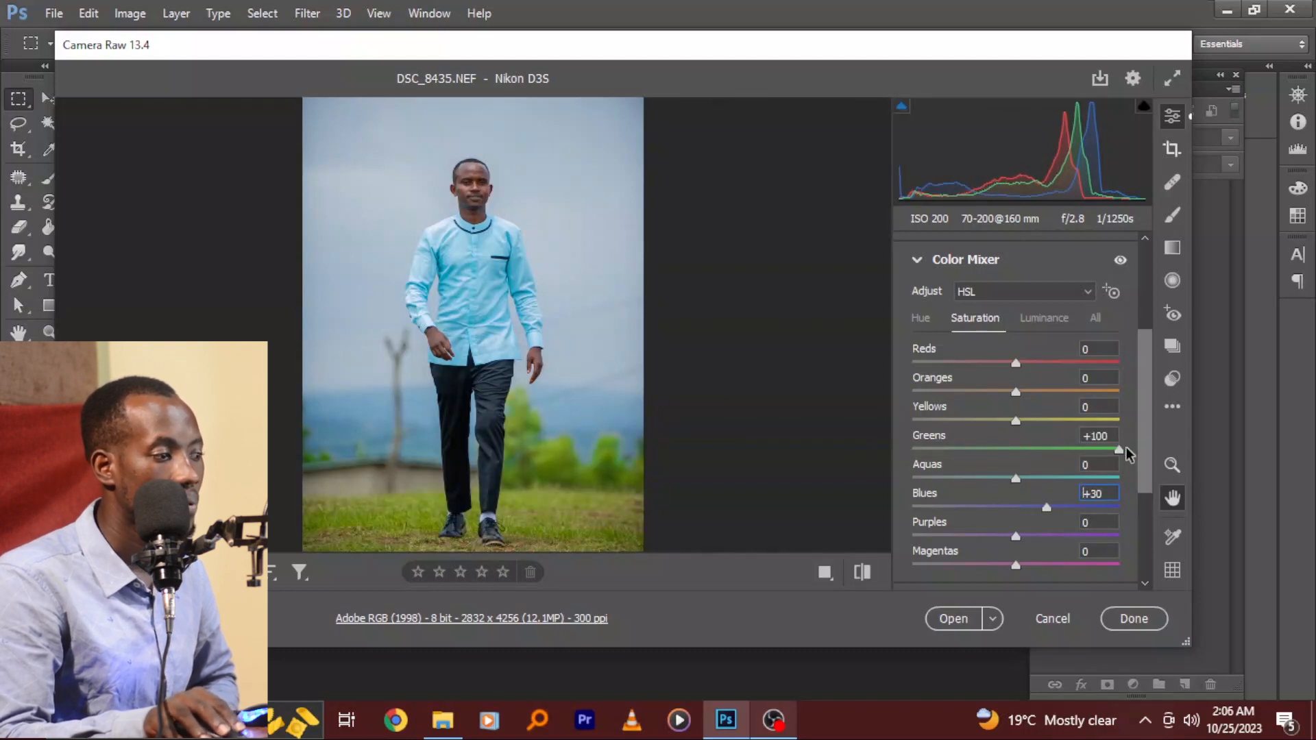
drag(1065, 438, 983, 471)
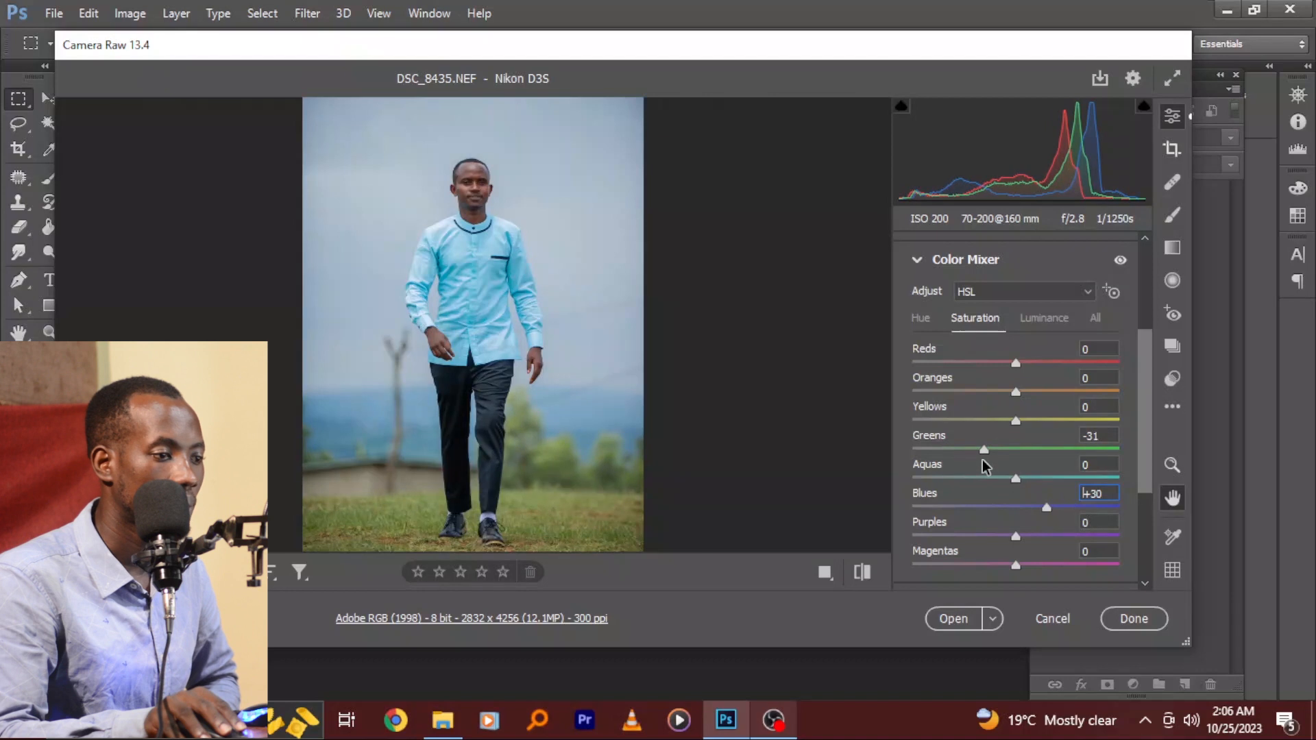
drag(981, 461, 983, 462)
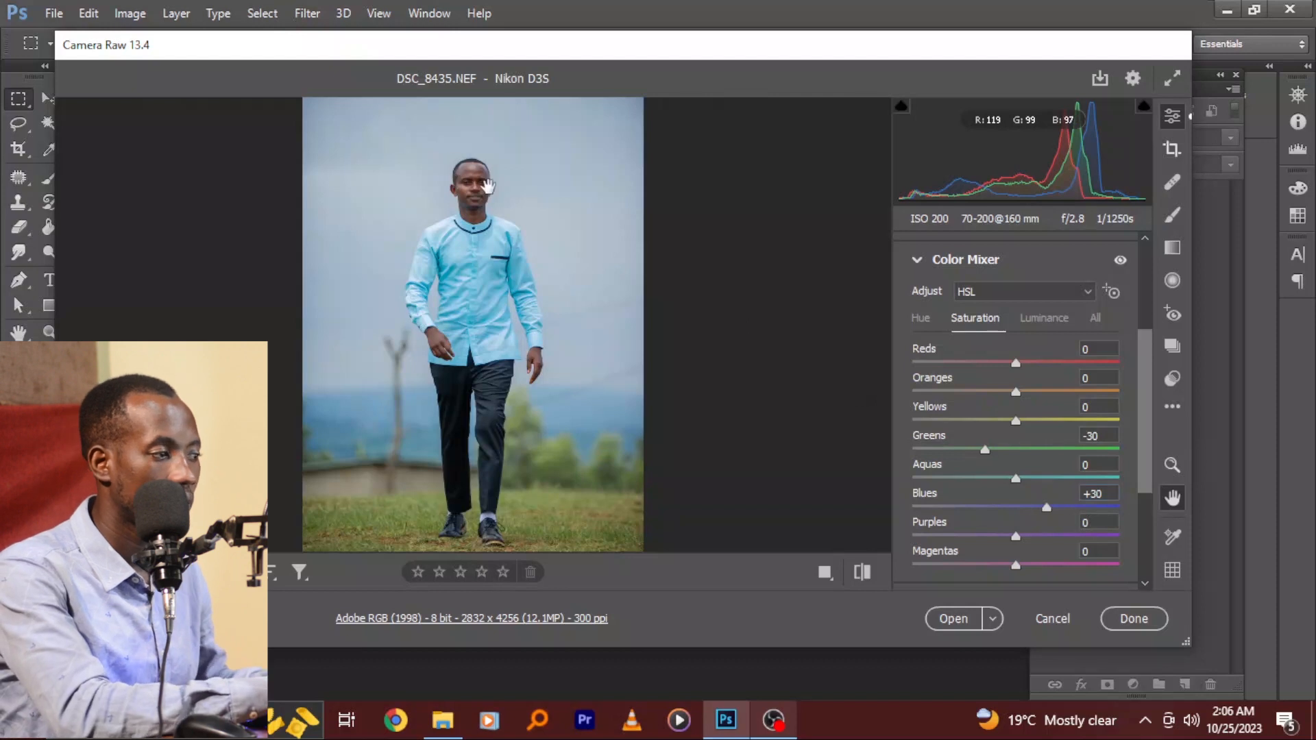
Set the Oranges saturation to -4 for the skin, checking the face up close and the whole figure.
key(ctrl+plus)
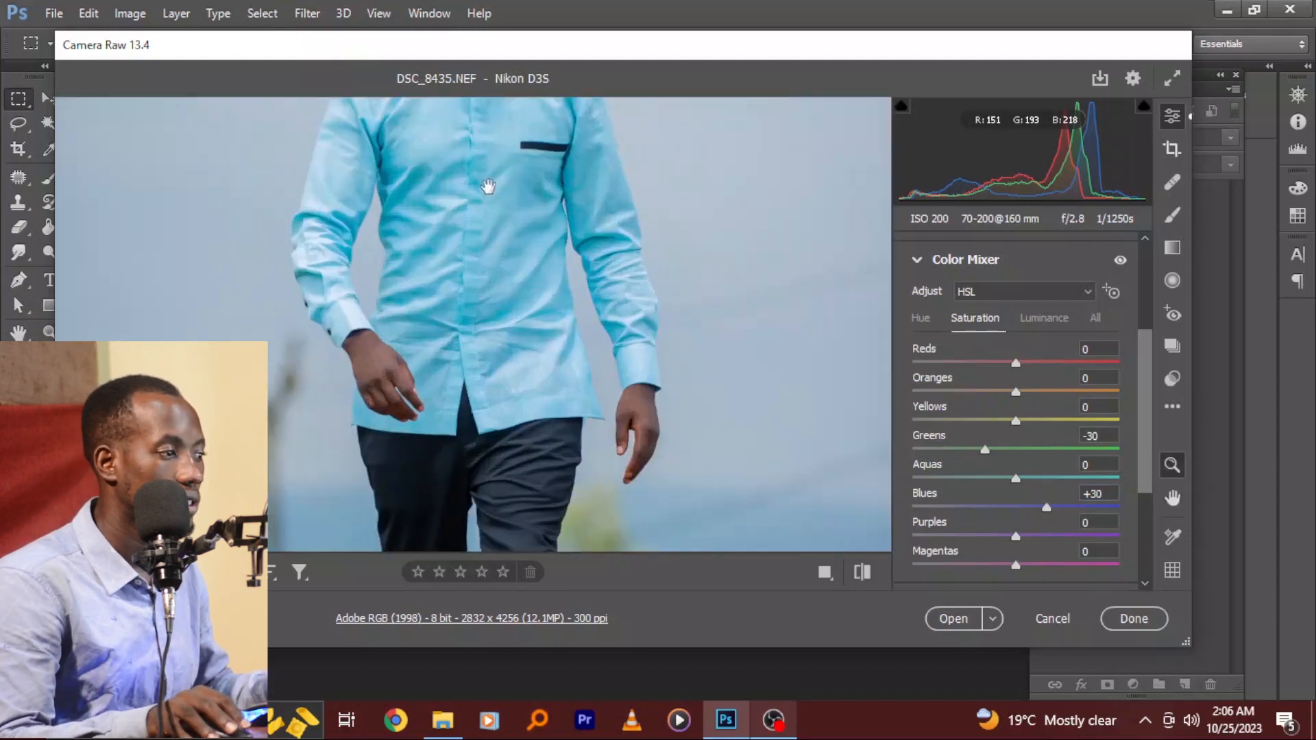
drag(515, 188, 519, 476)
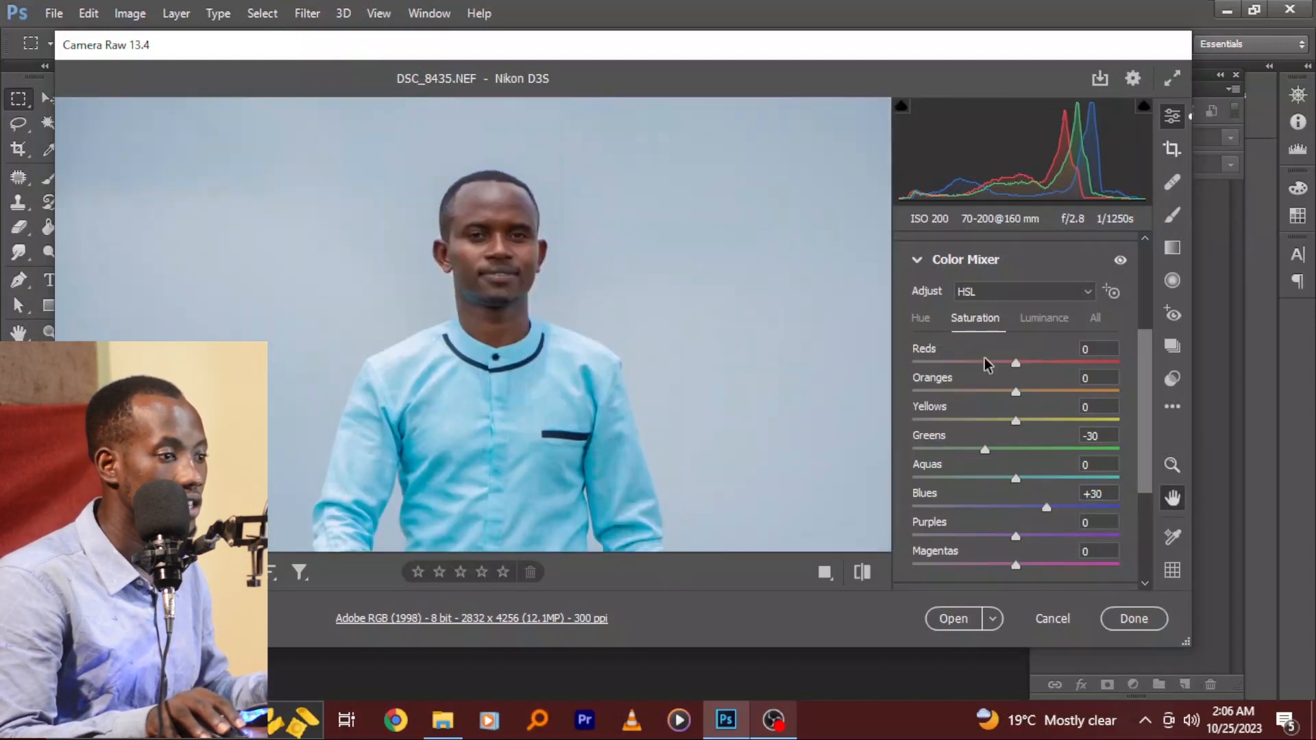
drag(1016, 392, 1265, 409)
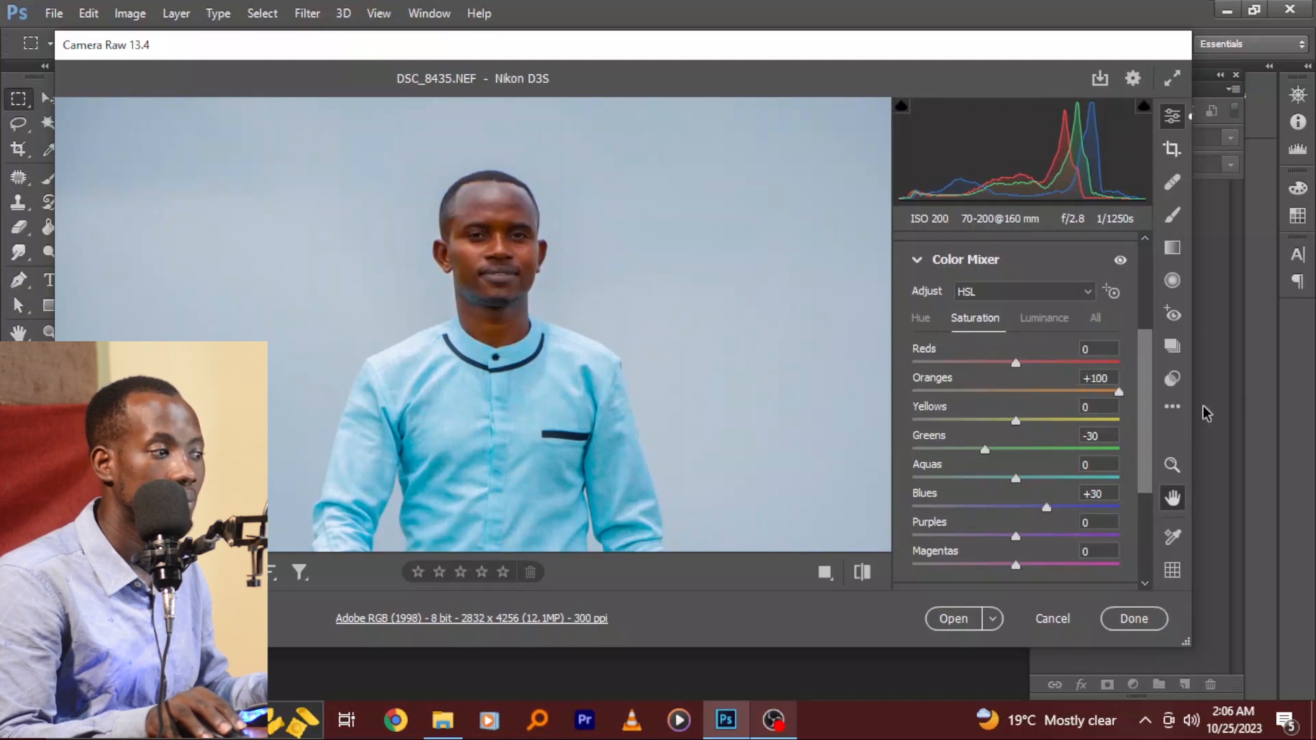
mouse_move(1017, 407)
mouse_down()
mouse_move(849, 418)
mouse_move(1004, 397)
mouse_move(949, 396)
mouse_move(1016, 397)
mouse_move(876, 411)
mouse_move(1009, 410)
mouse_up()
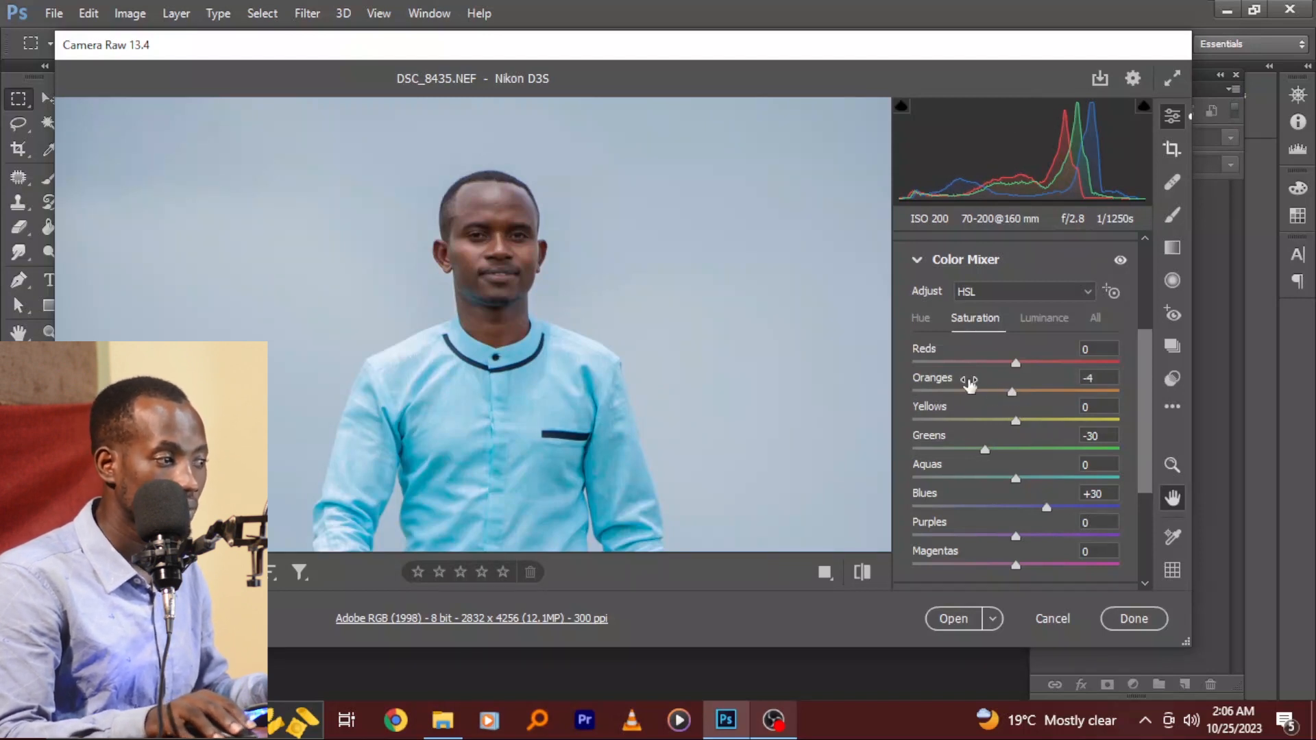
key(z)
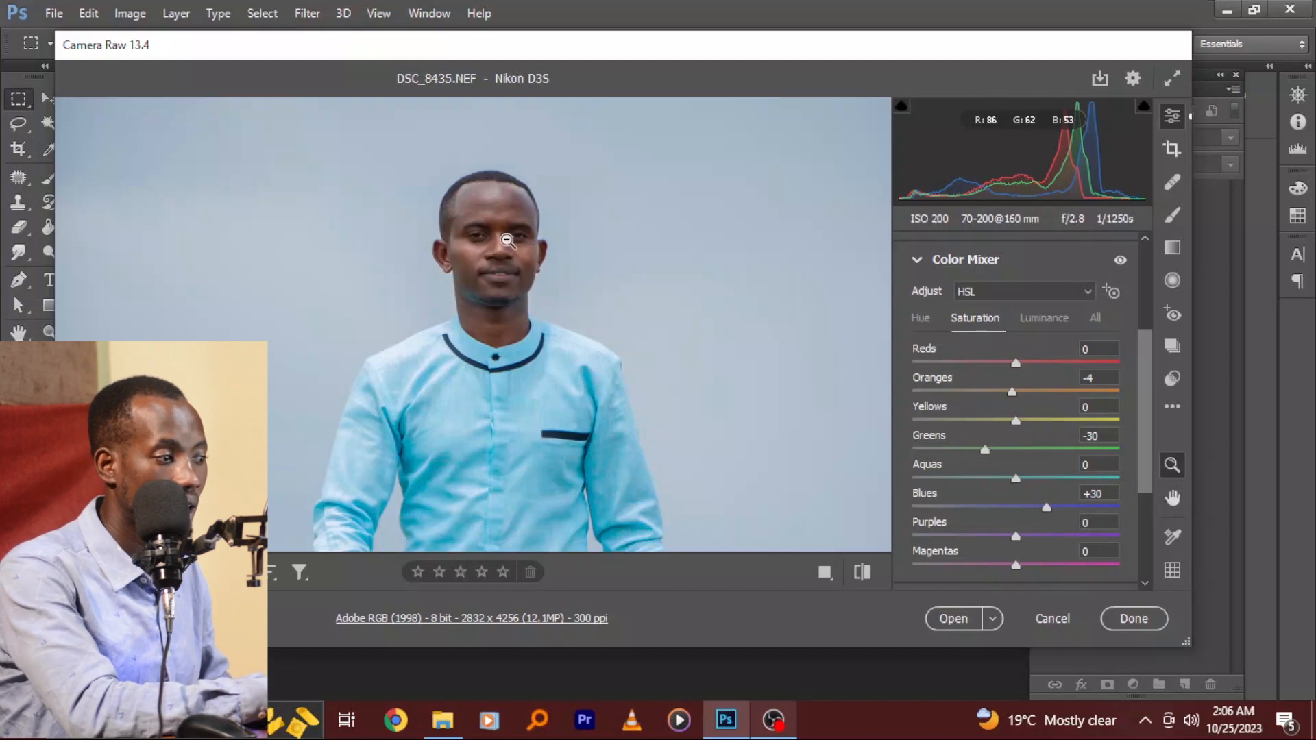
alt+click(508, 240)
alt+click(507, 239)
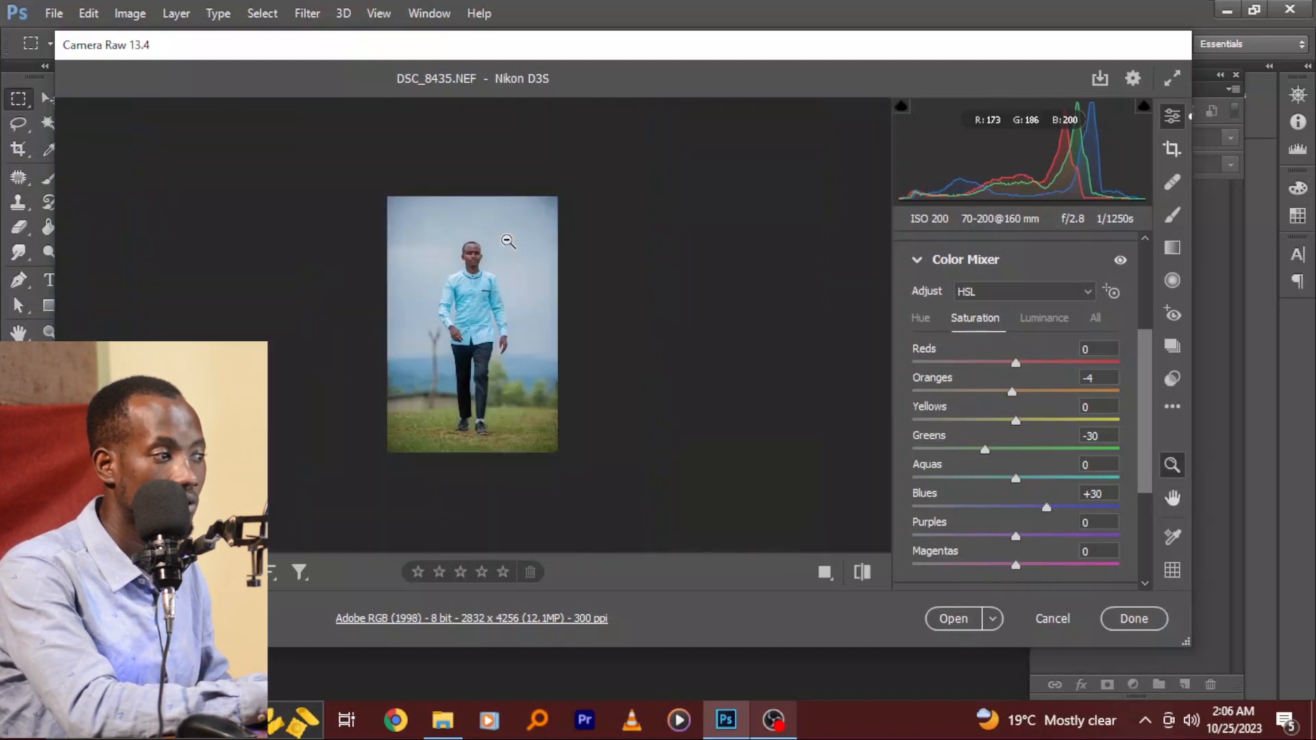
click(508, 240)
click(507, 240)
alt+click(507, 240)
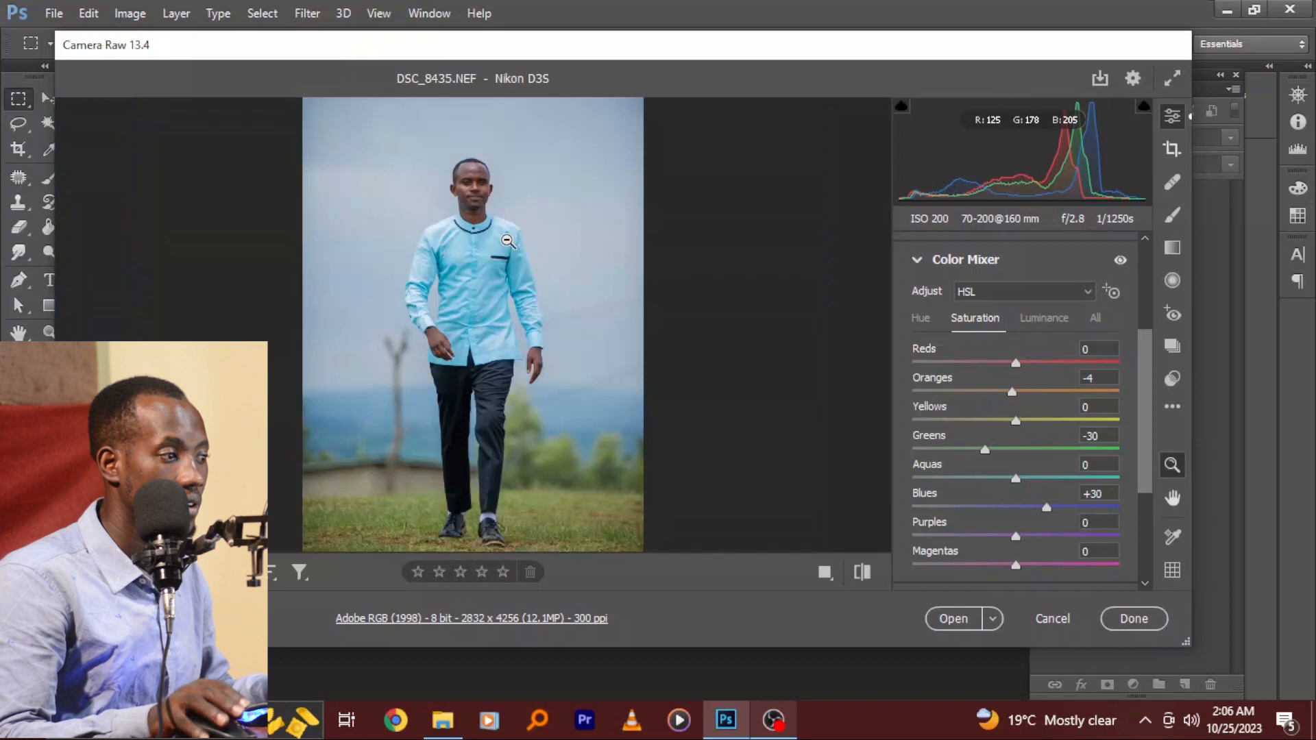
key(h)
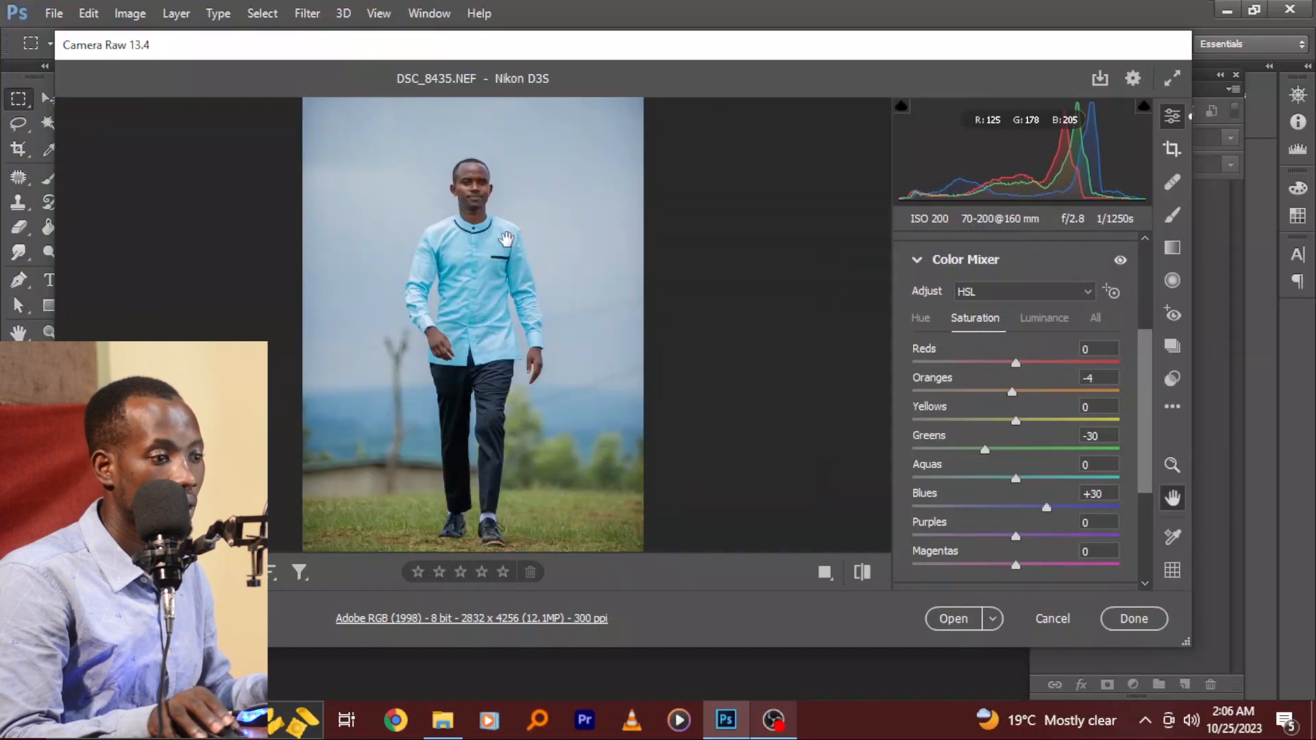
Lower the HSL luminance of Blues to -9, Aquas to -13, Greens to -22 and Yellows to -14.
scroll(1005, 471, down, 3)
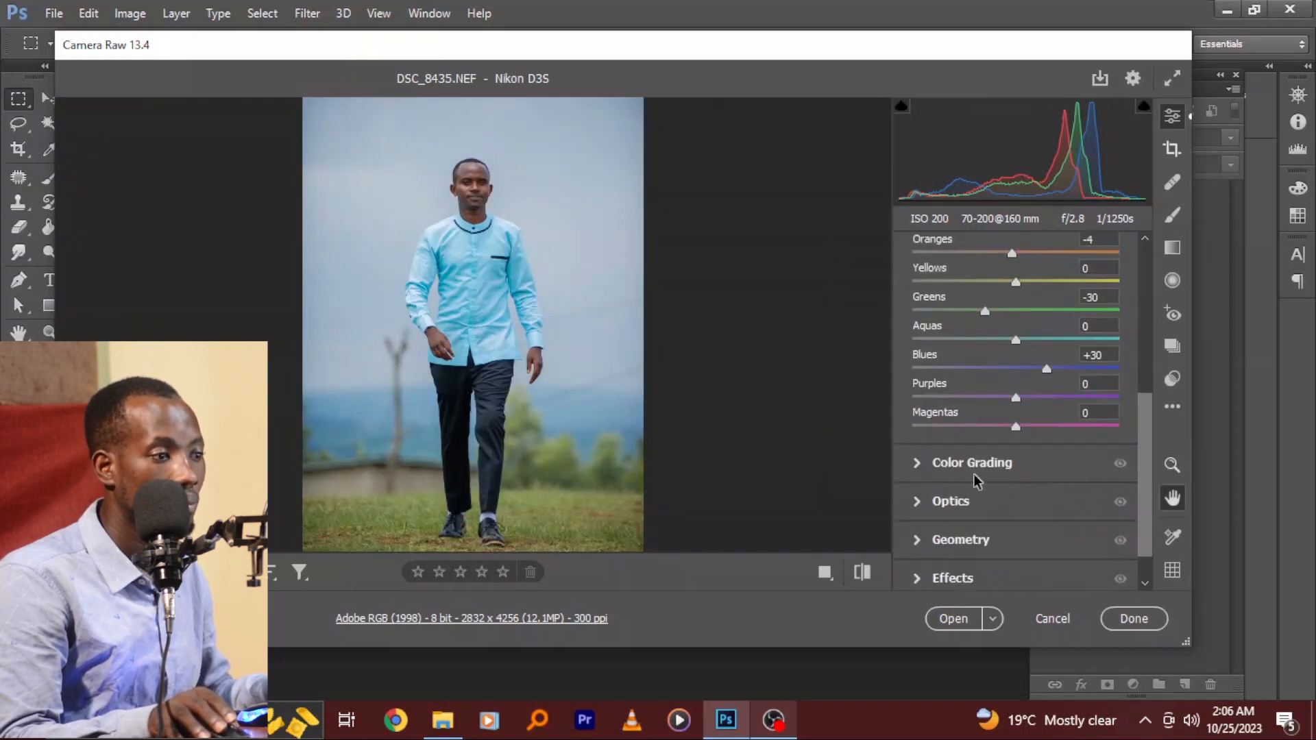
scroll(948, 479, up, 4)
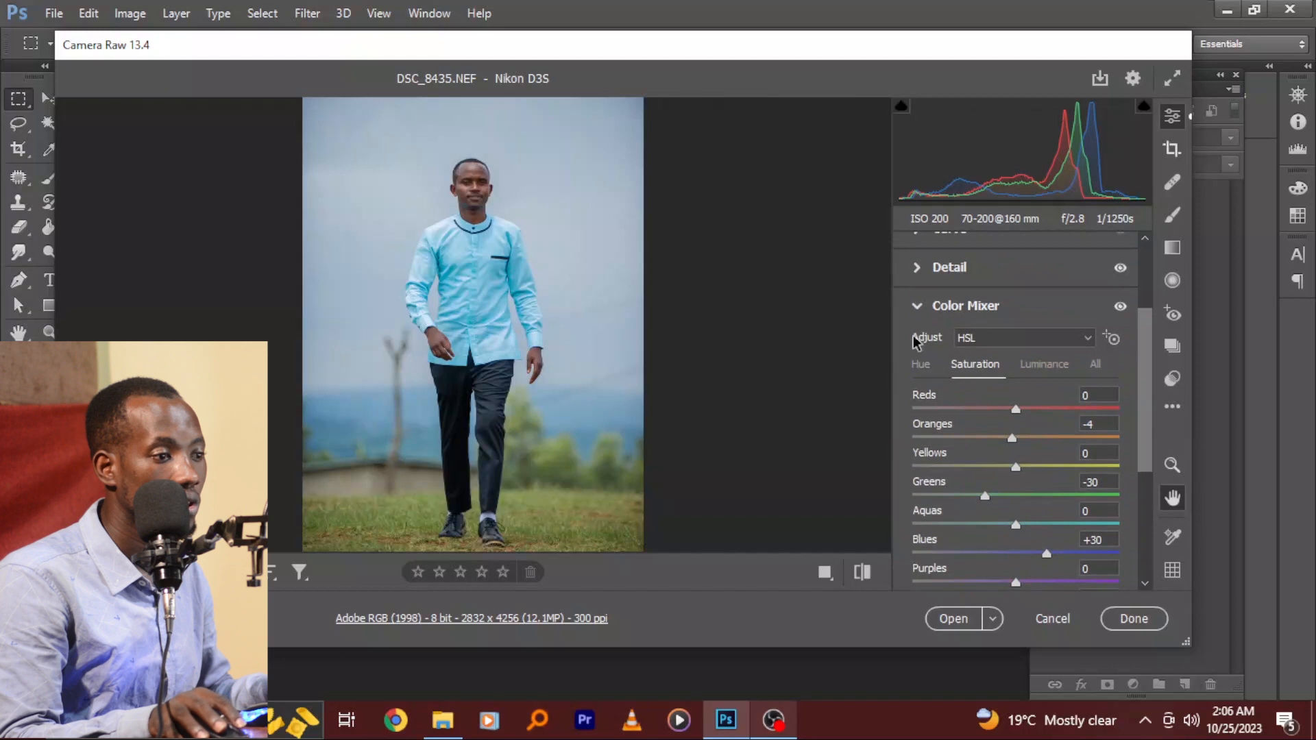
click(1044, 364)
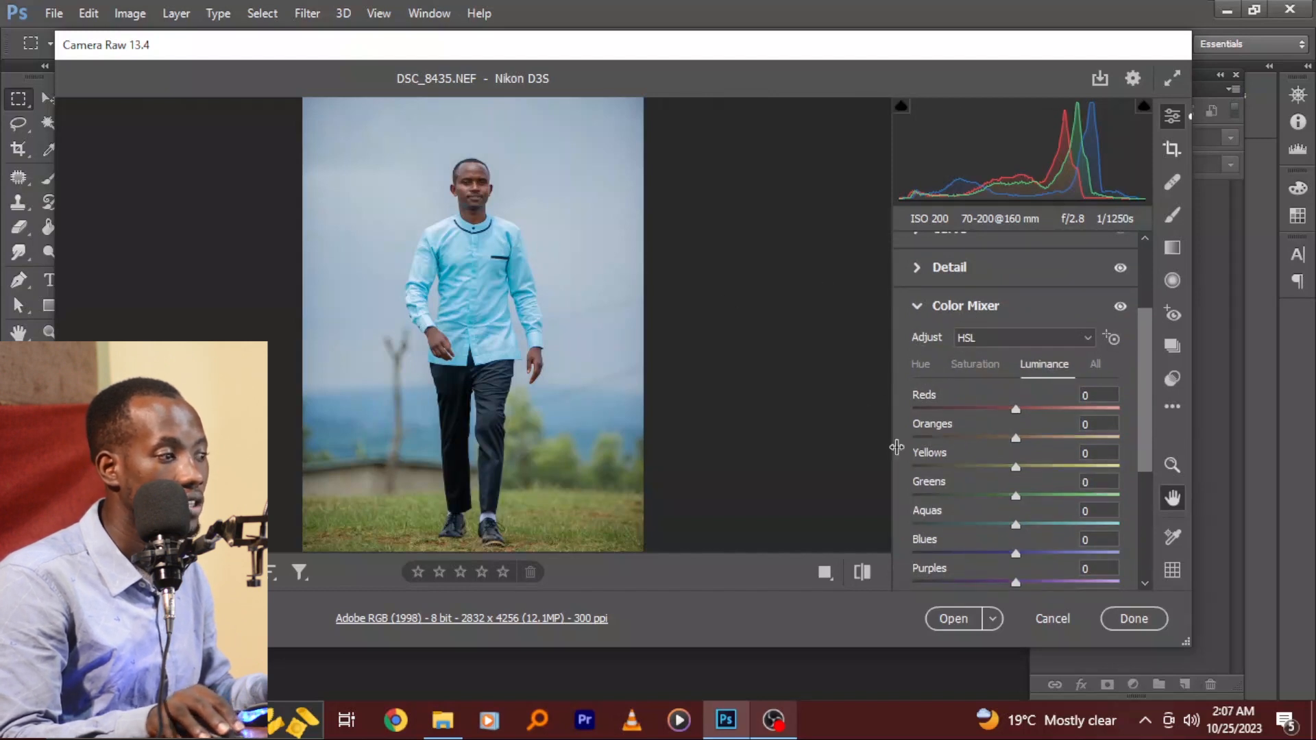
mouse_move(1020, 552)
mouse_down()
mouse_move(990, 555)
mouse_move(1058, 553)
mouse_move(962, 567)
mouse_move(1006, 564)
mouse_up()
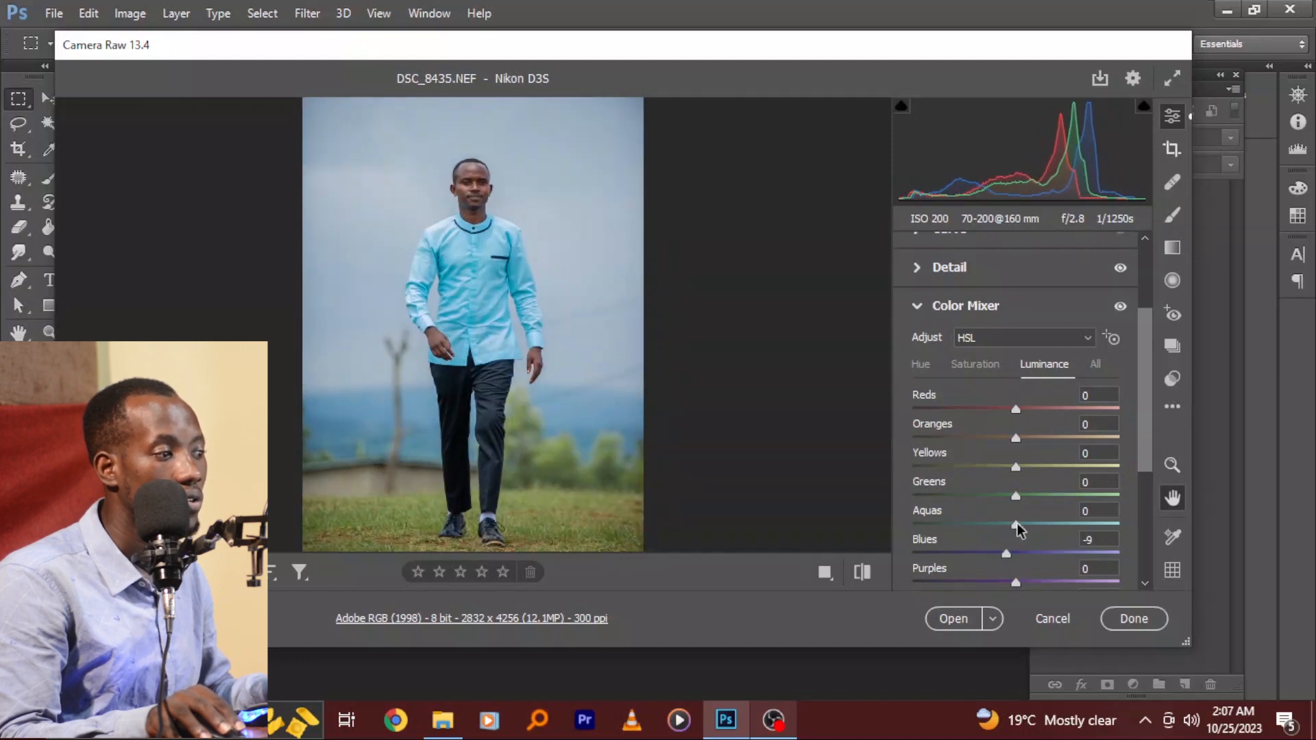
mouse_move(1017, 526)
mouse_down()
mouse_move(1082, 527)
mouse_move(973, 529)
mouse_move(1058, 525)
mouse_move(1005, 535)
mouse_up()
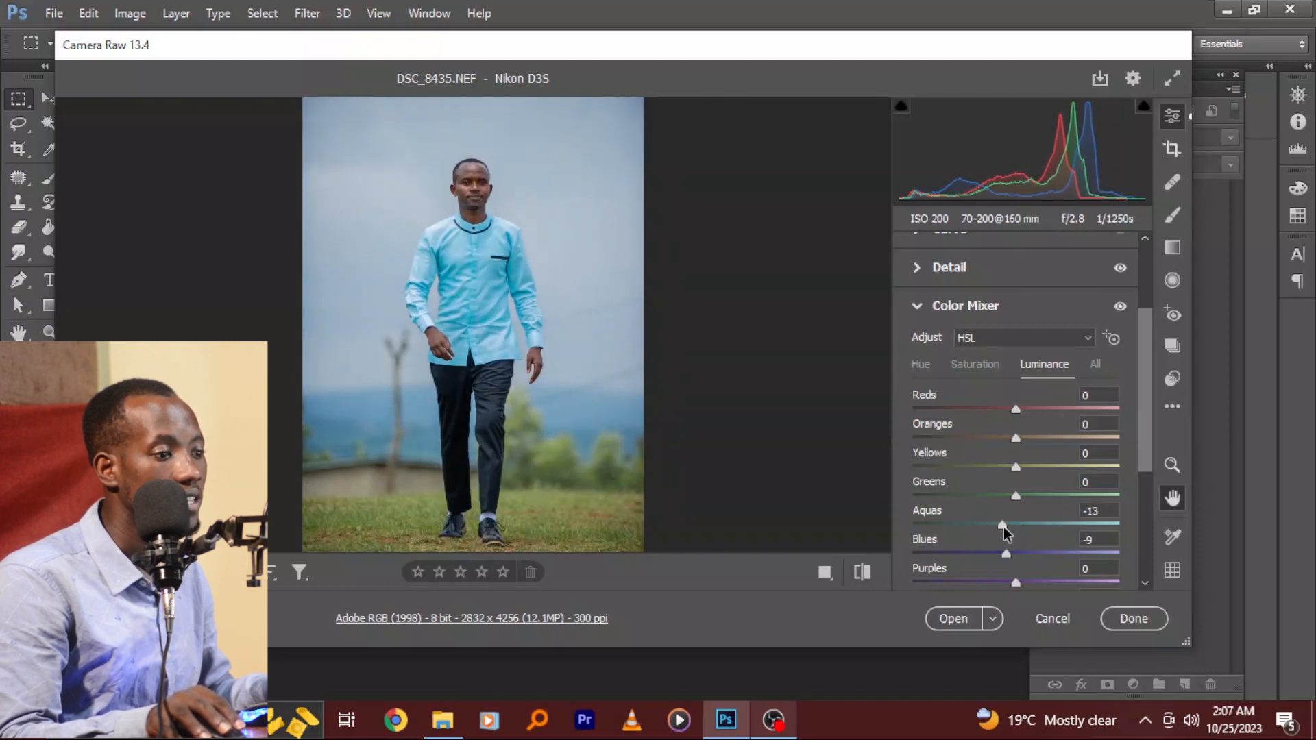
mouse_move(1016, 496)
mouse_down()
mouse_move(985, 509)
mouse_move(992, 491)
mouse_move(973, 467)
mouse_move(965, 485)
mouse_move(999, 481)
mouse_up()
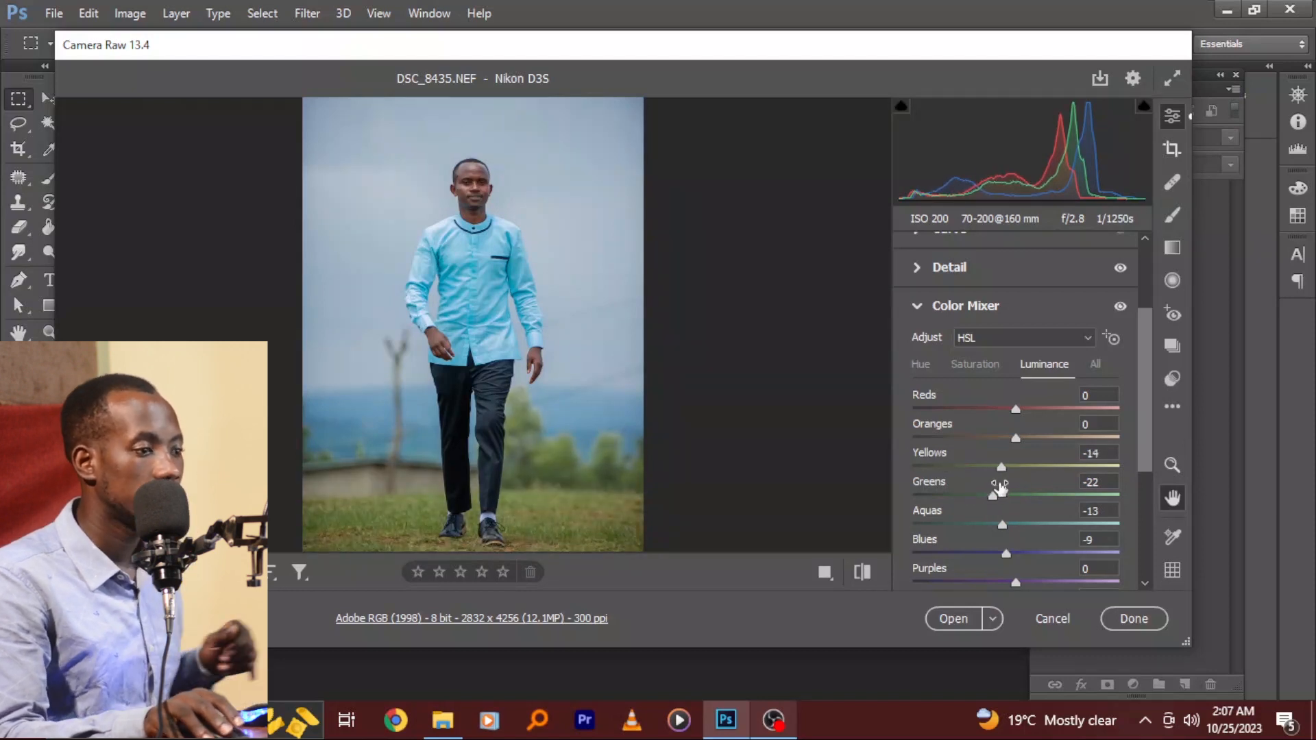
Try a Blues hue of +100 in the Color Mixer and reset it to 0.
scroll(999, 481, down, 3)
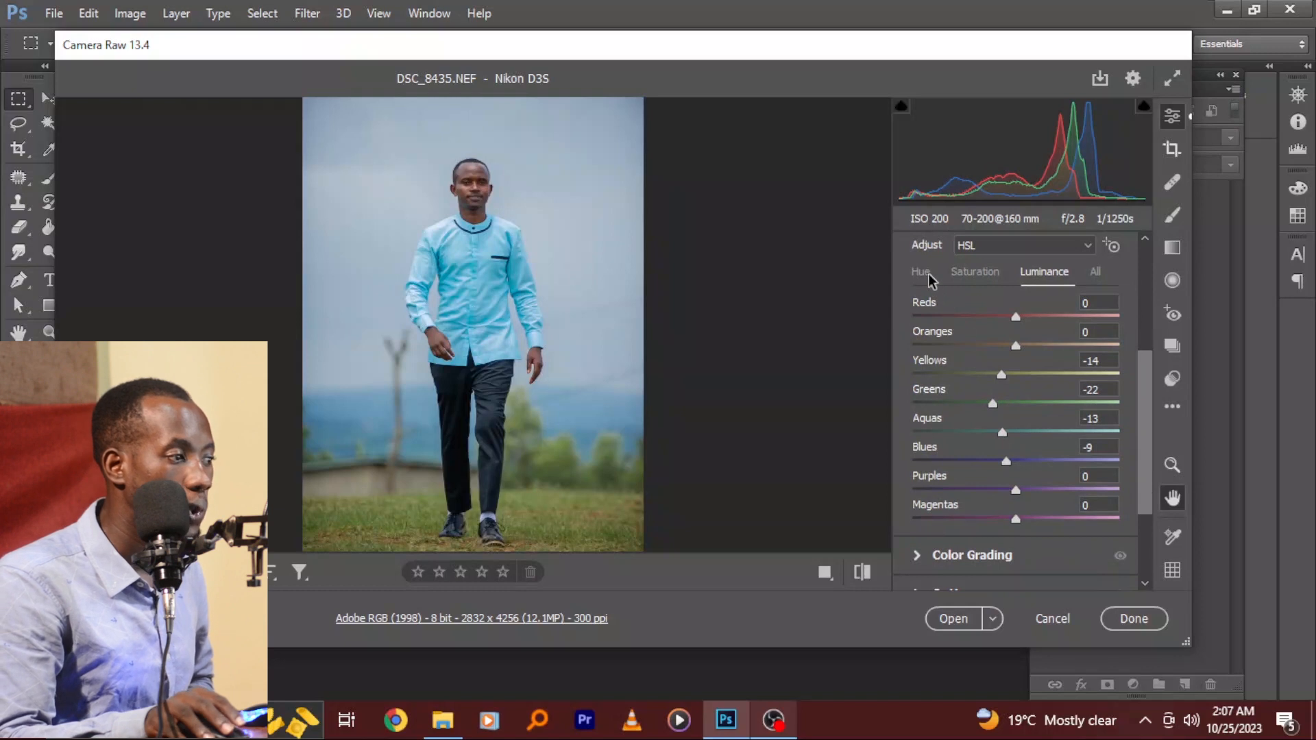
click(925, 273)
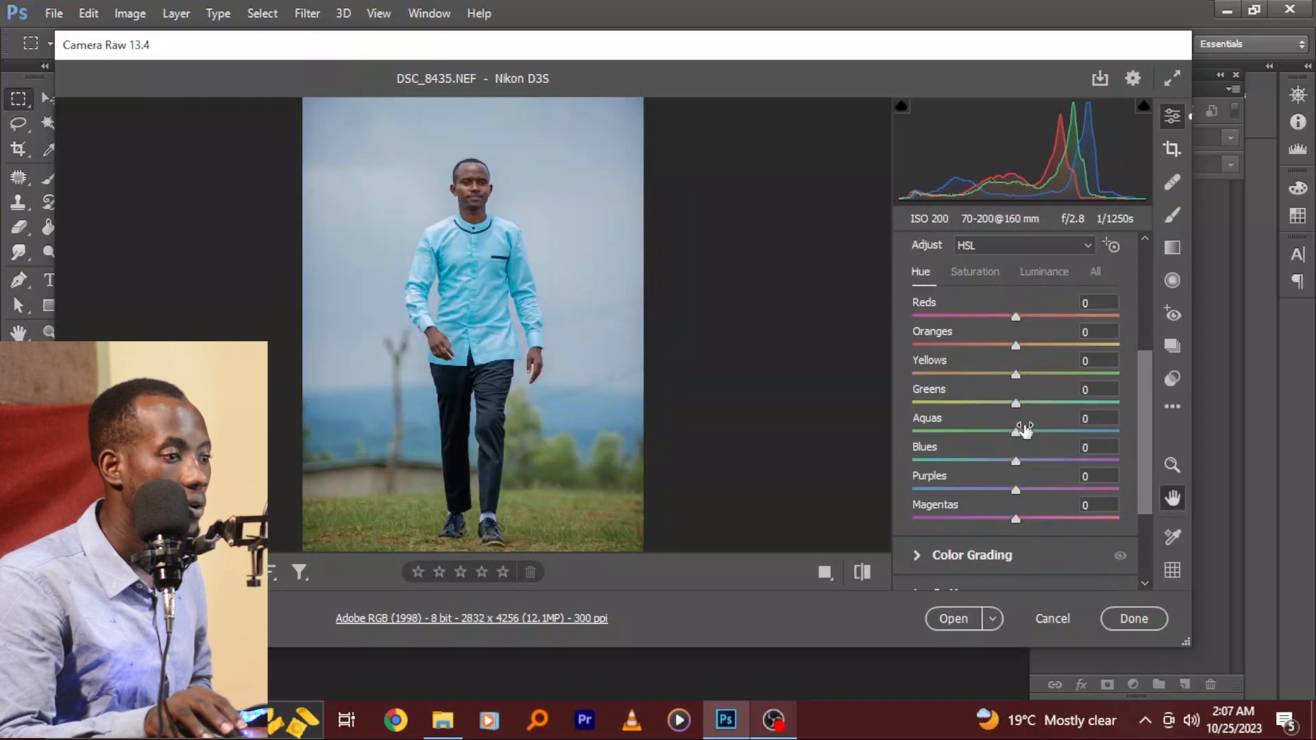
drag(1016, 461, 1141, 464)
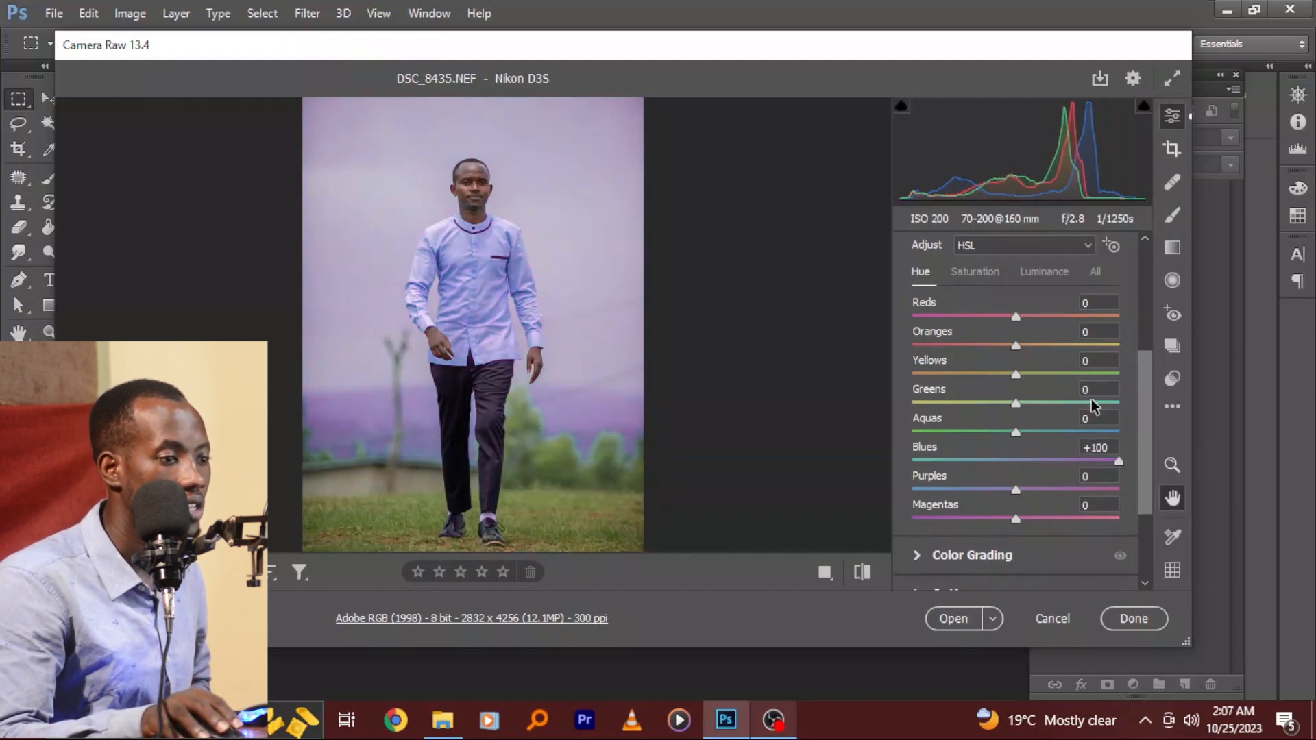
drag(1117, 461, 1031, 467)
click(1100, 447)
text(0)
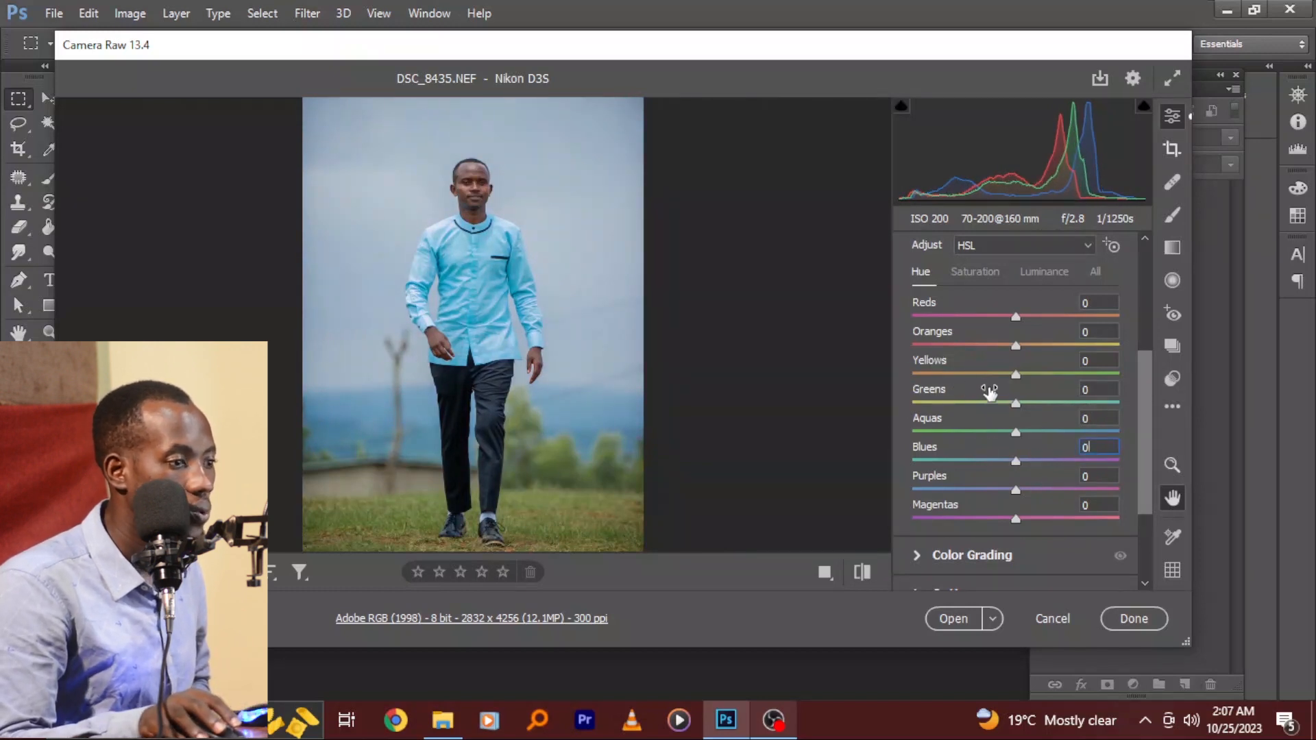
Shift the Aquas hue to +10 and close the Color Mixer settings.
mouse_move(1016, 432)
mouse_down()
mouse_move(915, 436)
mouse_move(1100, 440)
mouse_move(771, 440)
mouse_move(1068, 428)
mouse_move(1027, 434)
mouse_up()
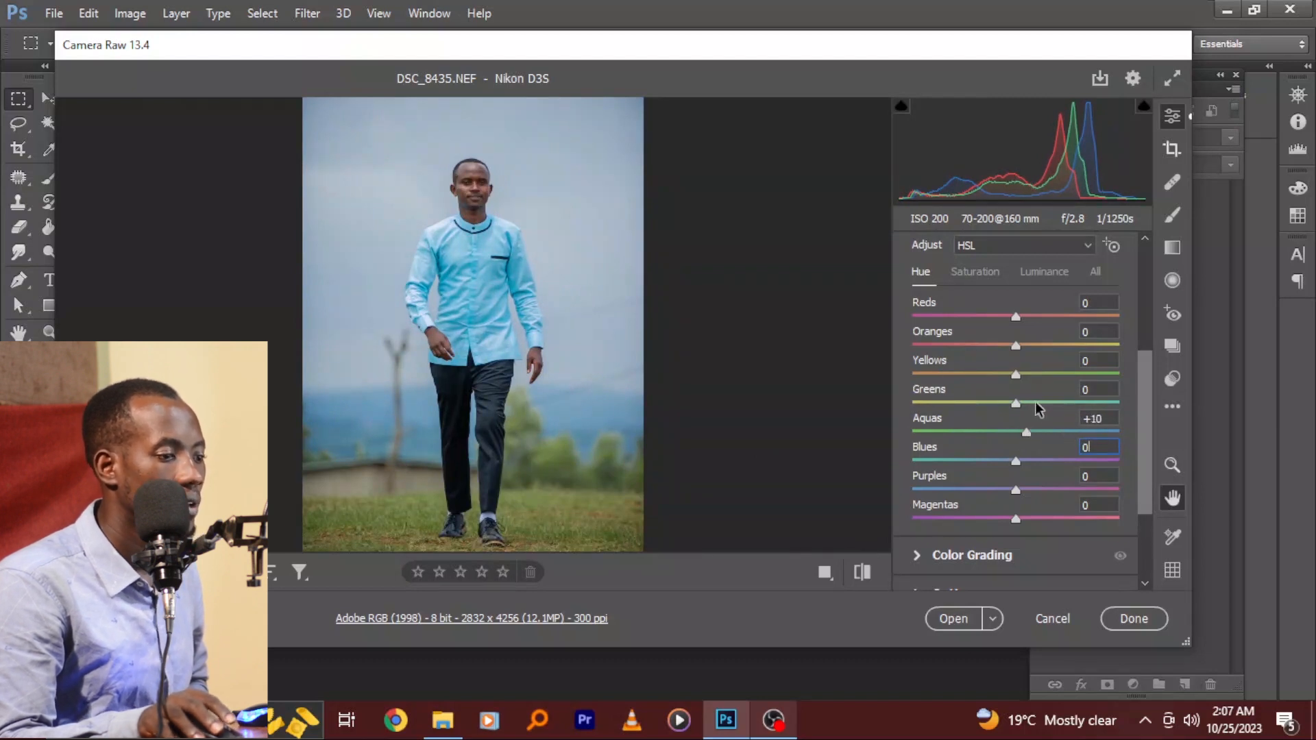
scroll(941, 507, down, 1)
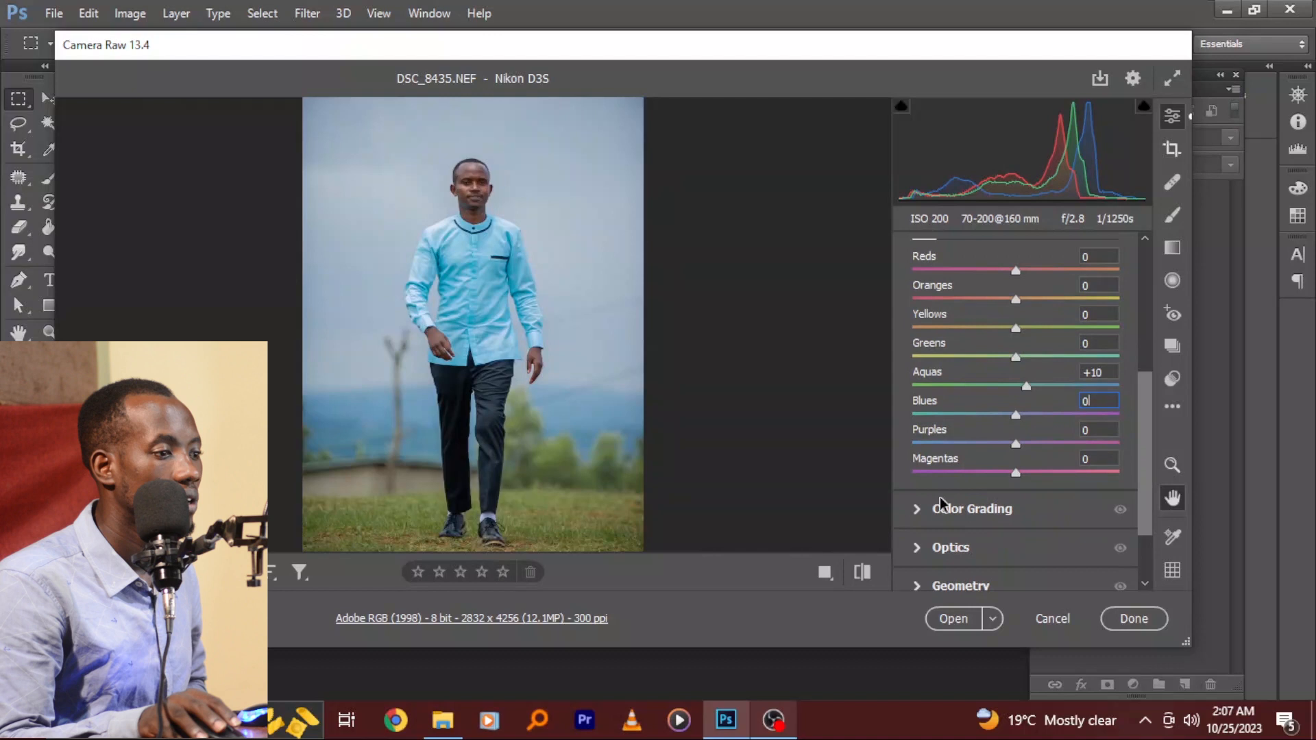
scroll(940, 505, up, 4)
click(917, 306)
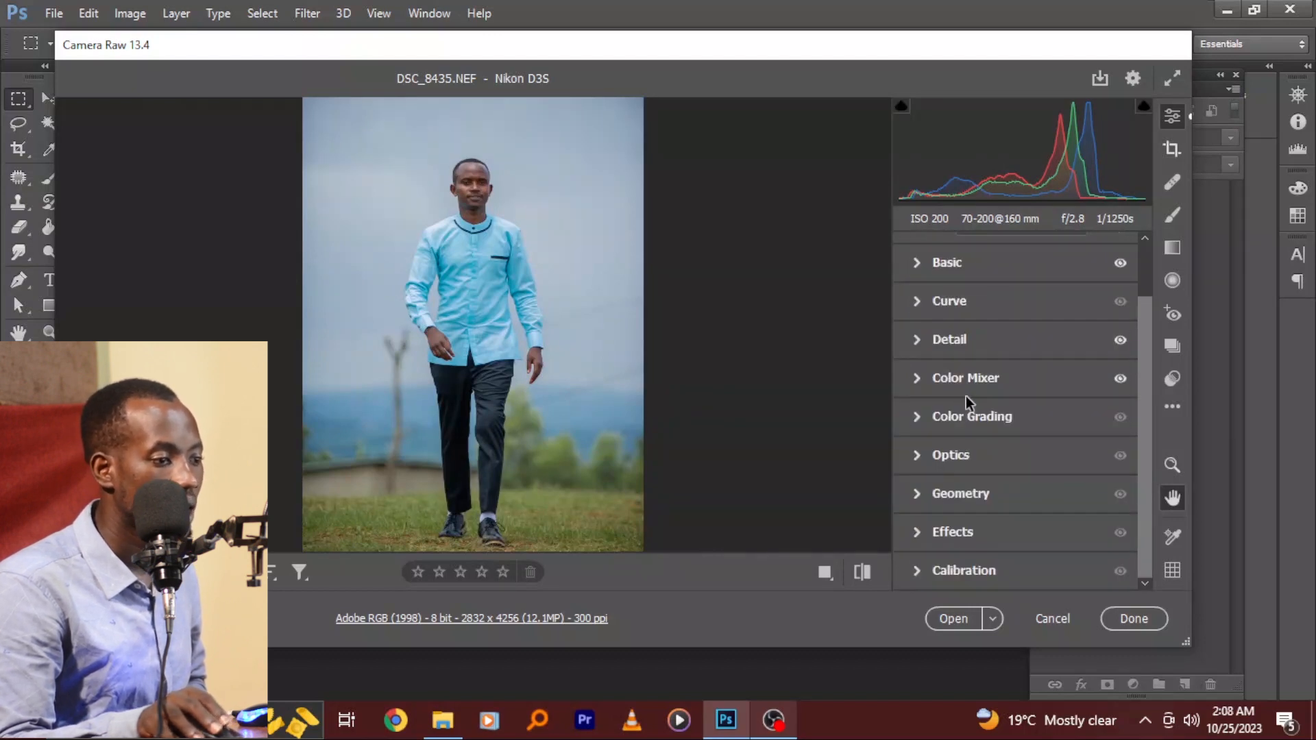
Set the Blue Primary saturation in Calibration to +27, inspect the face up close, and raise it to +50.
click(921, 569)
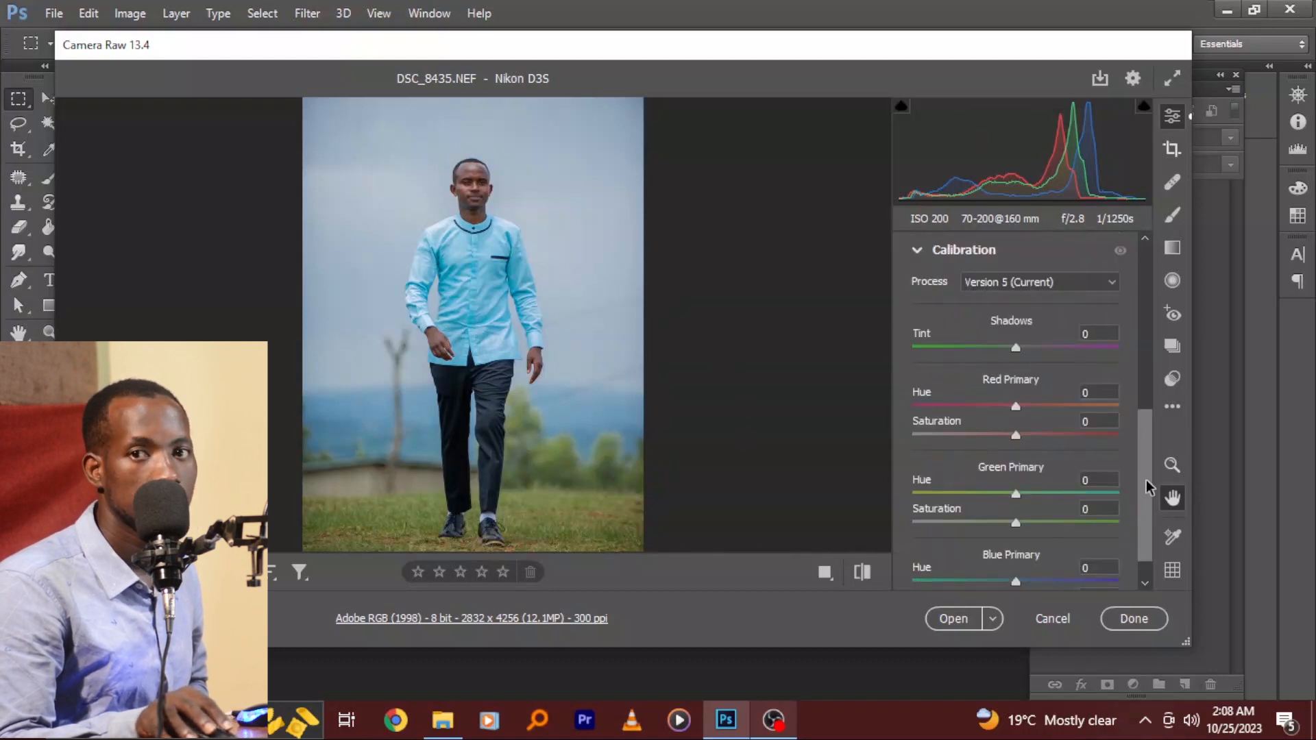
scroll(1145, 501, down, 1)
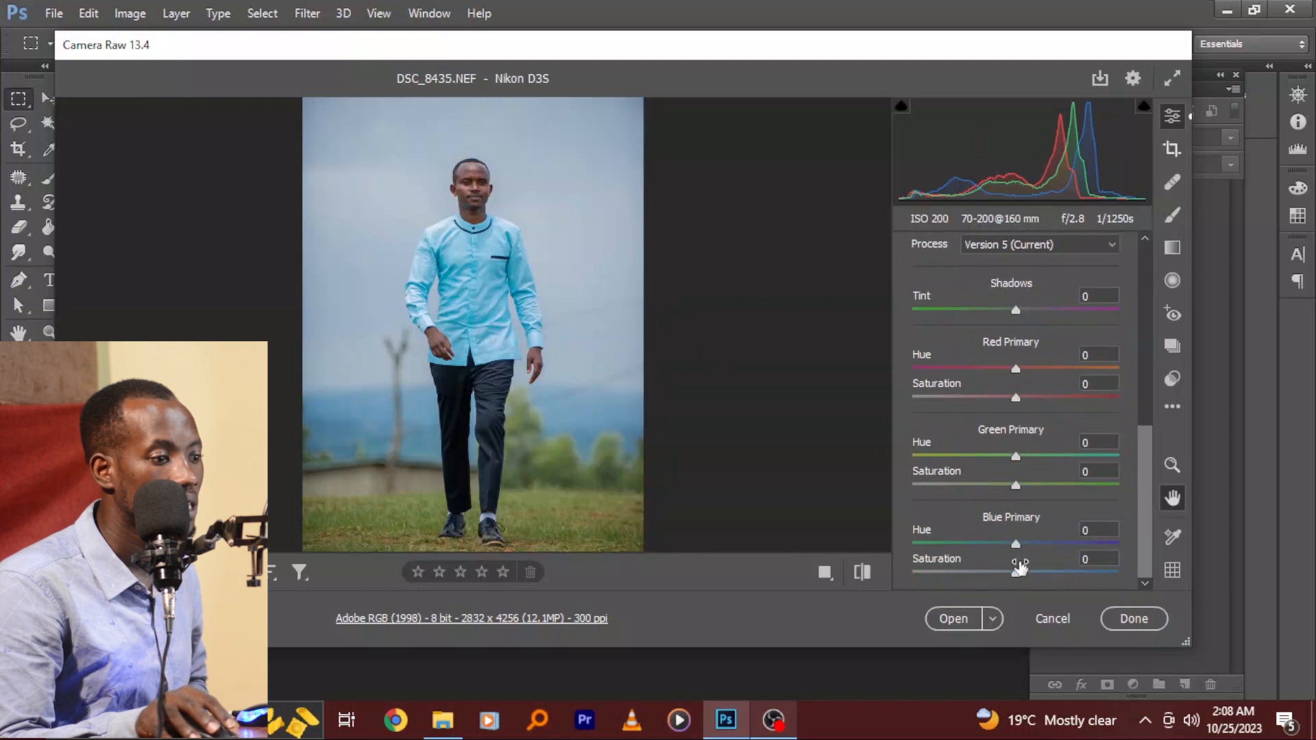
drag(1017, 579, 1043, 575)
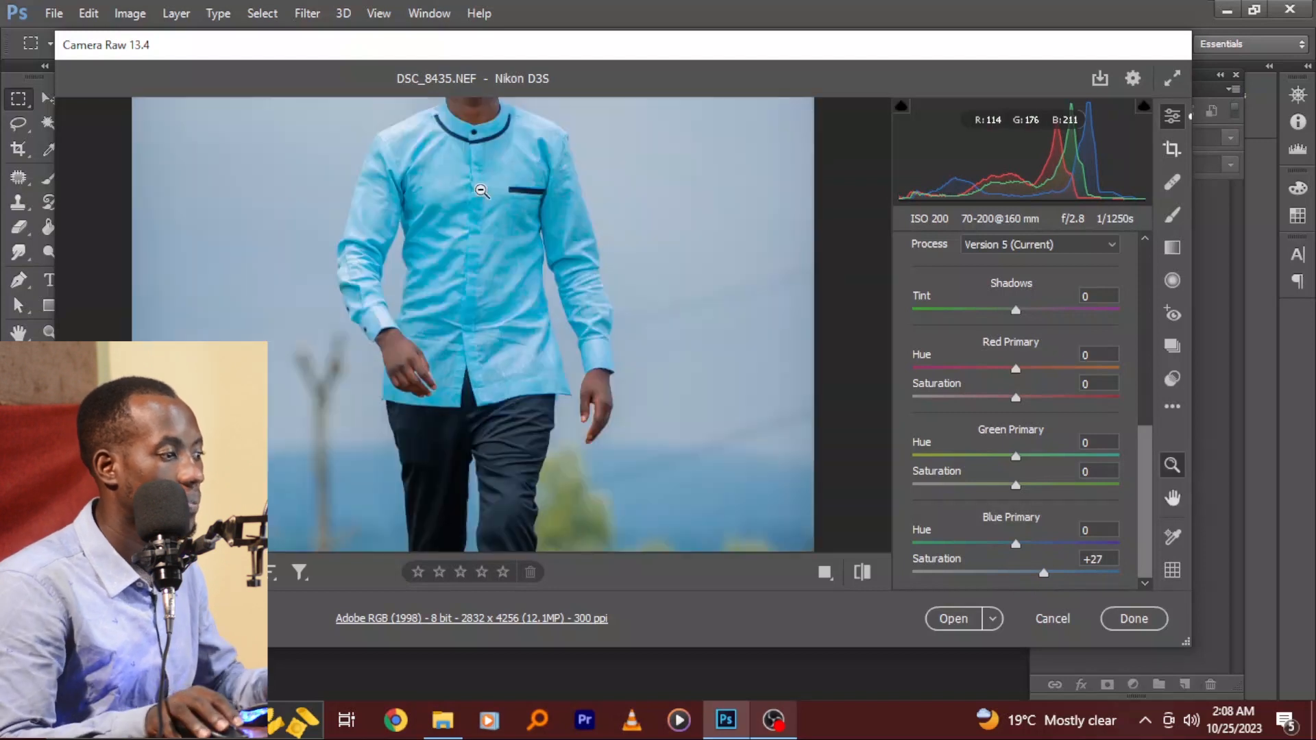
key(ctrl+plus)
key(ctrl+plus)
drag(480, 195, 401, 312)
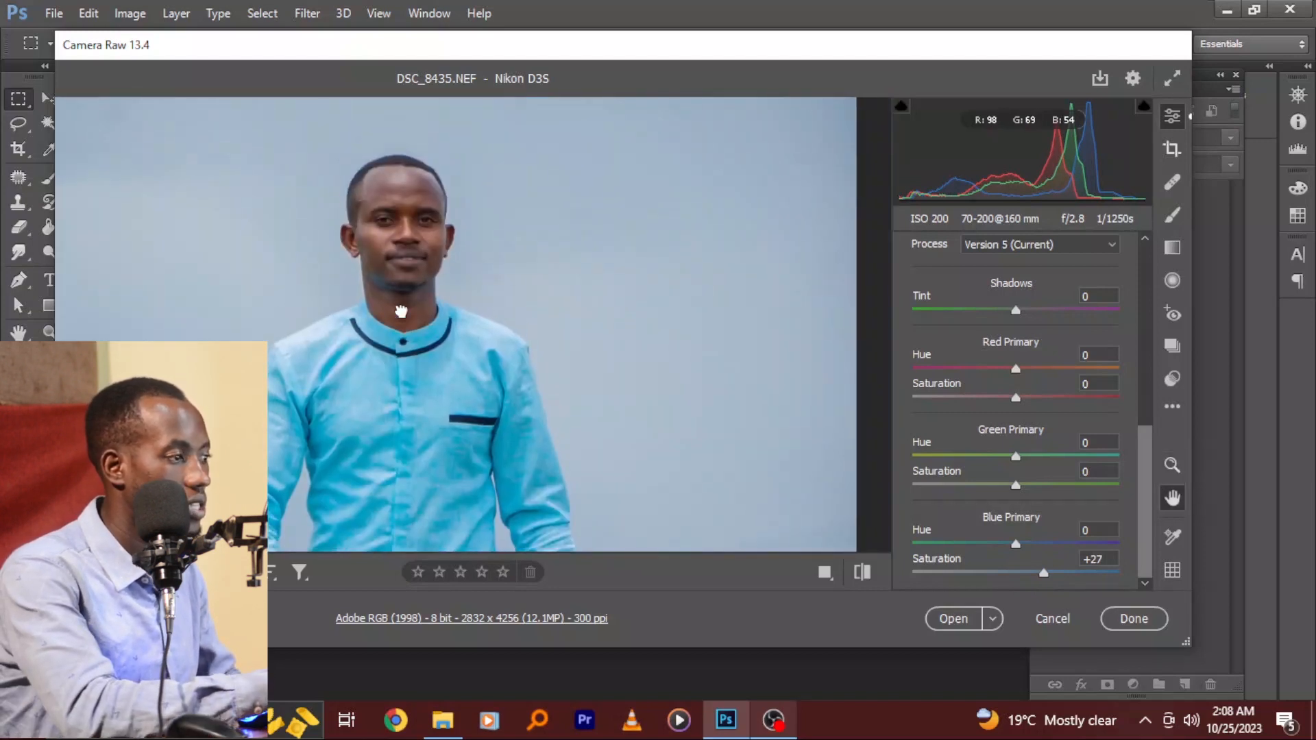
key(z)
click(402, 312)
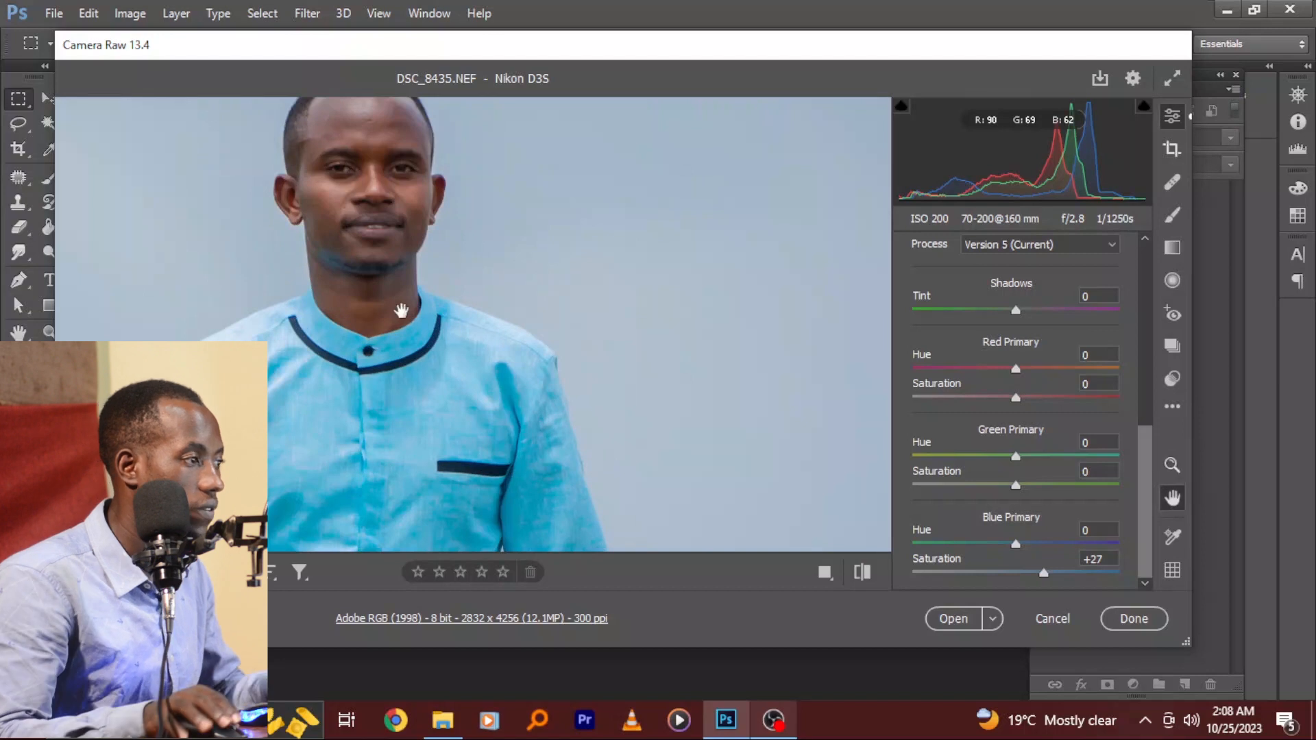
key(ctrl+plus)
drag(350, 194, 401, 310)
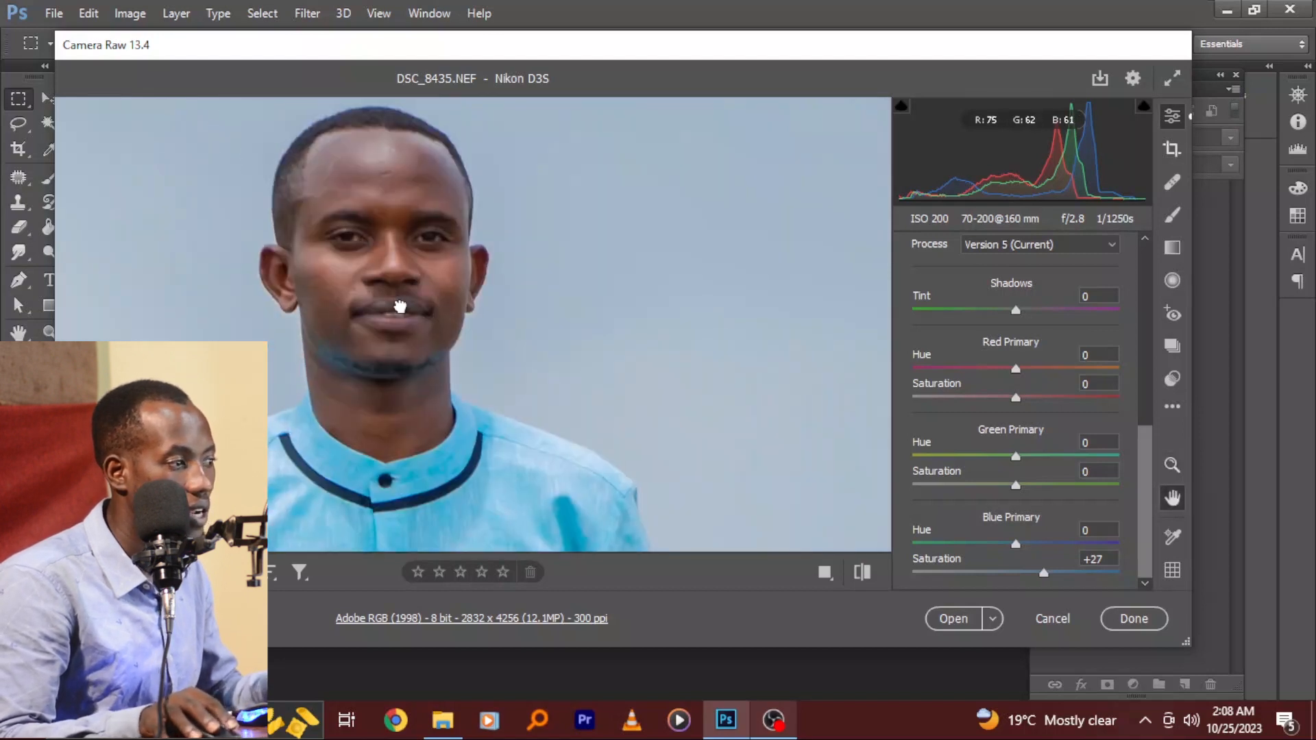
drag(1043, 573, 1076, 573)
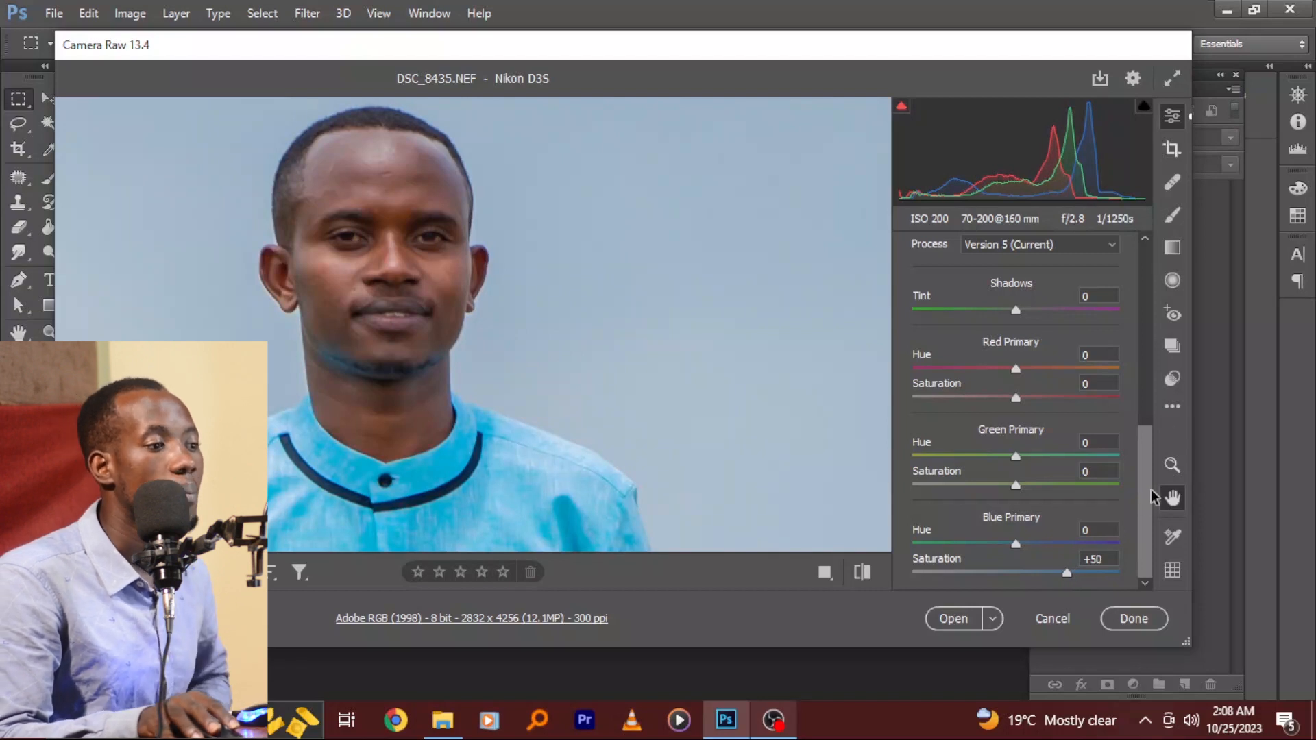
Warm the white balance temperature in the Basic settings to 5300, with the upper body in view.
drag(1151, 494, 1147, 272)
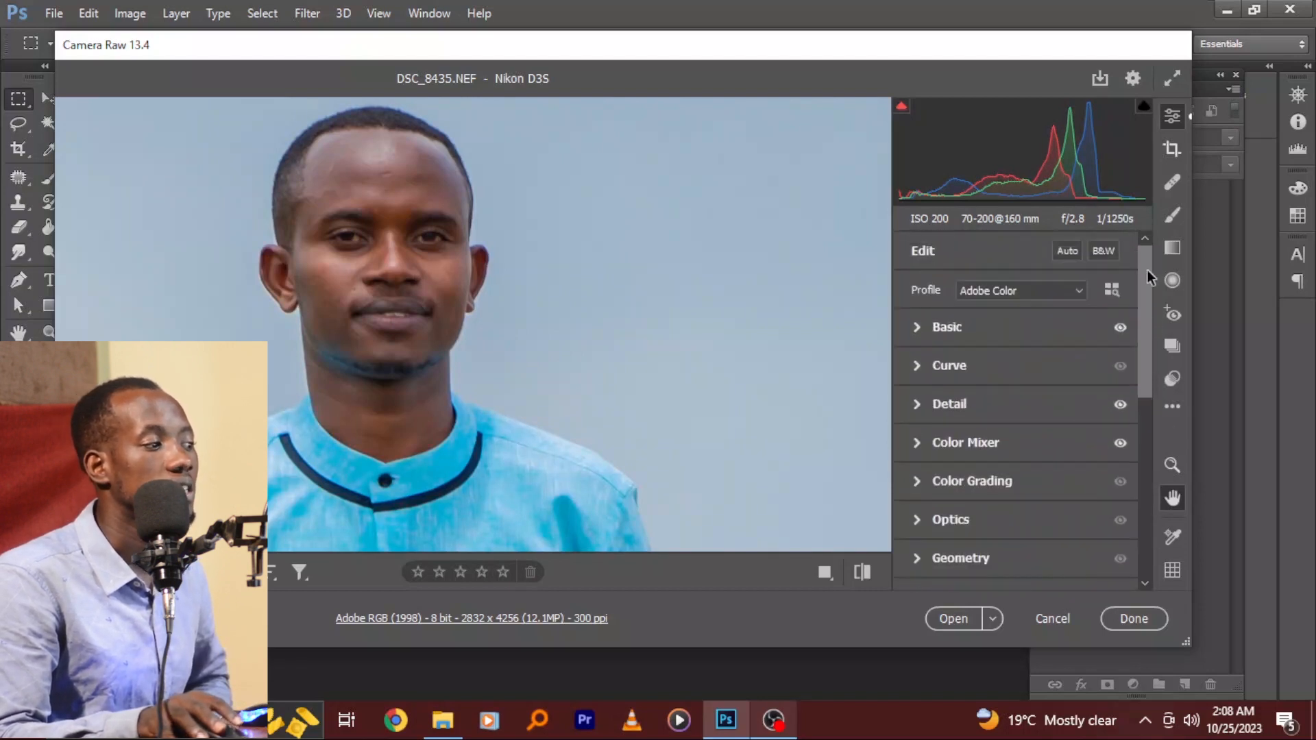
click(924, 328)
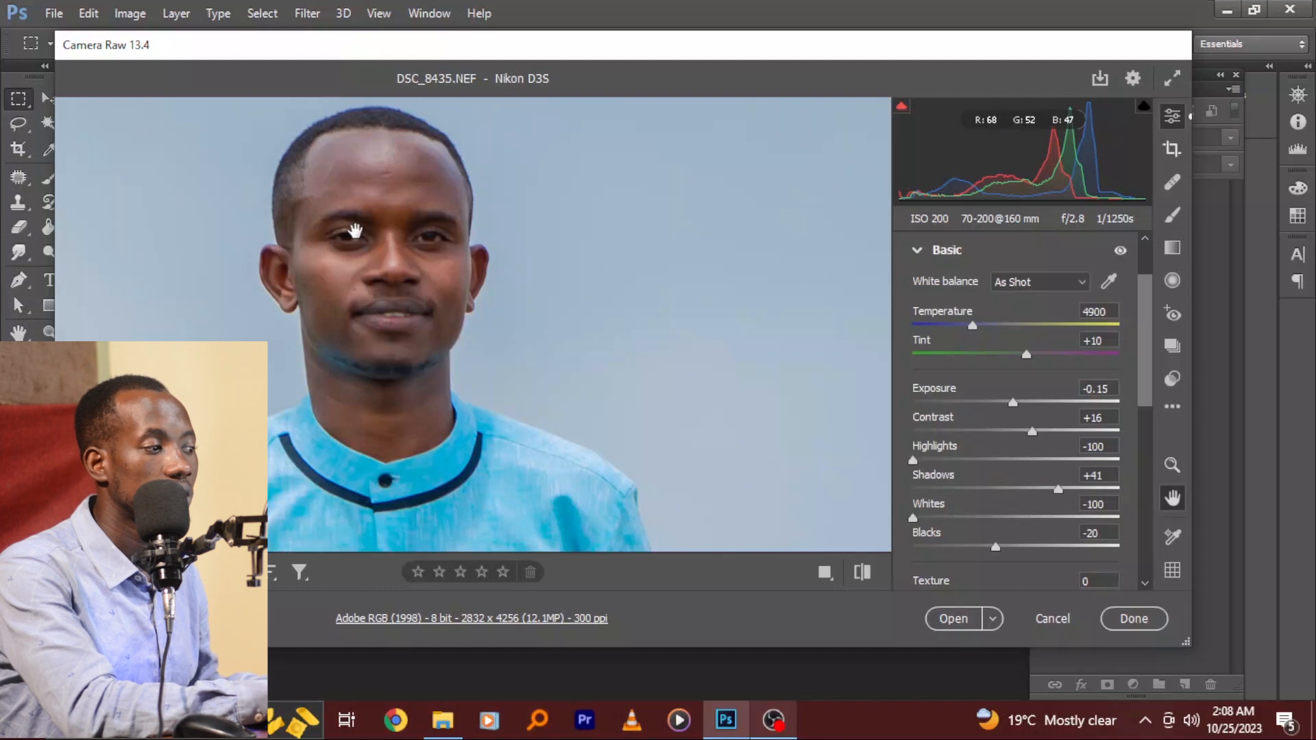
key(z)
alt+click(356, 231)
alt+click(356, 231)
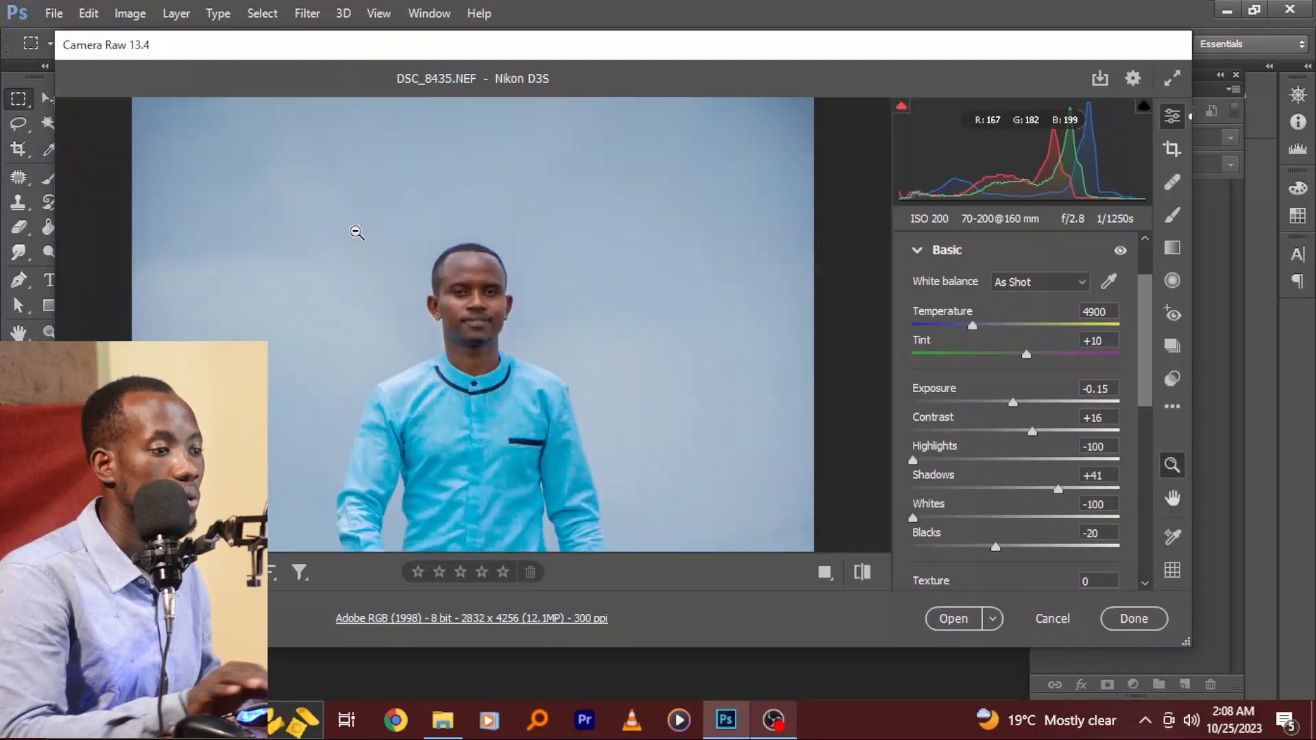
key(h)
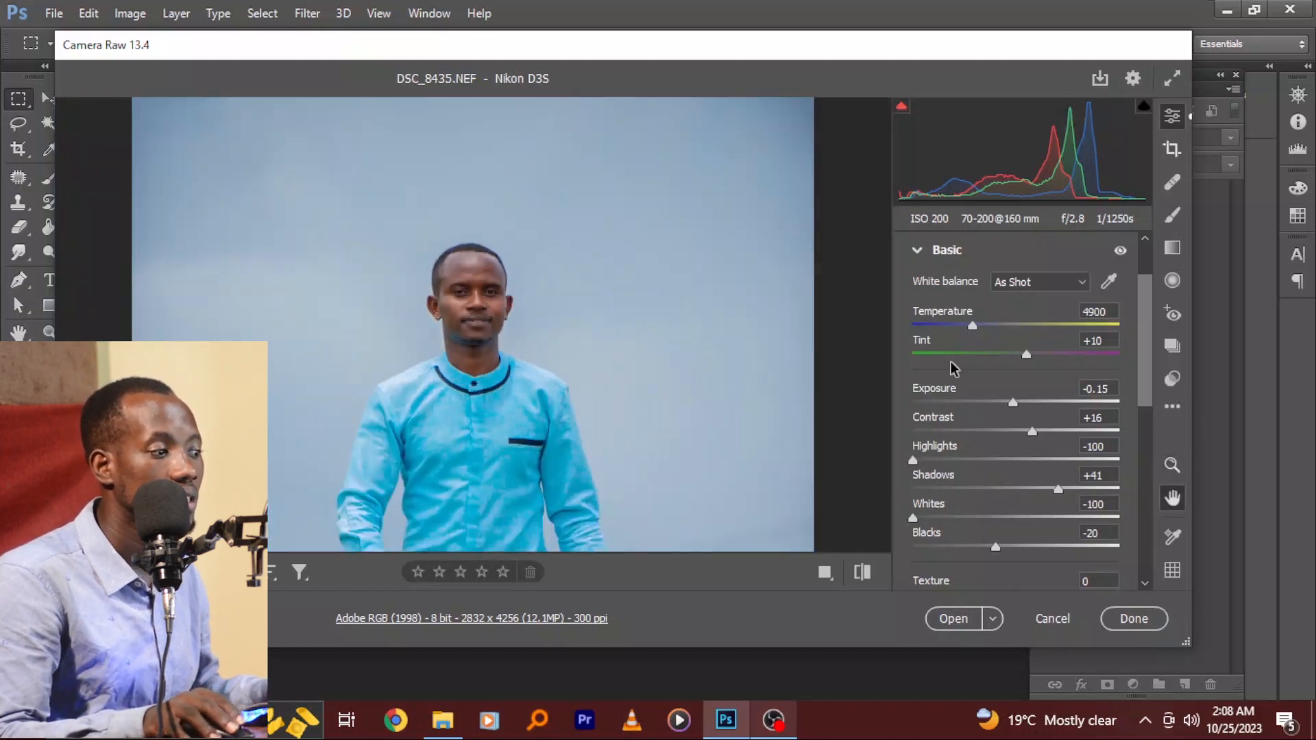
drag(504, 522, 503, 385)
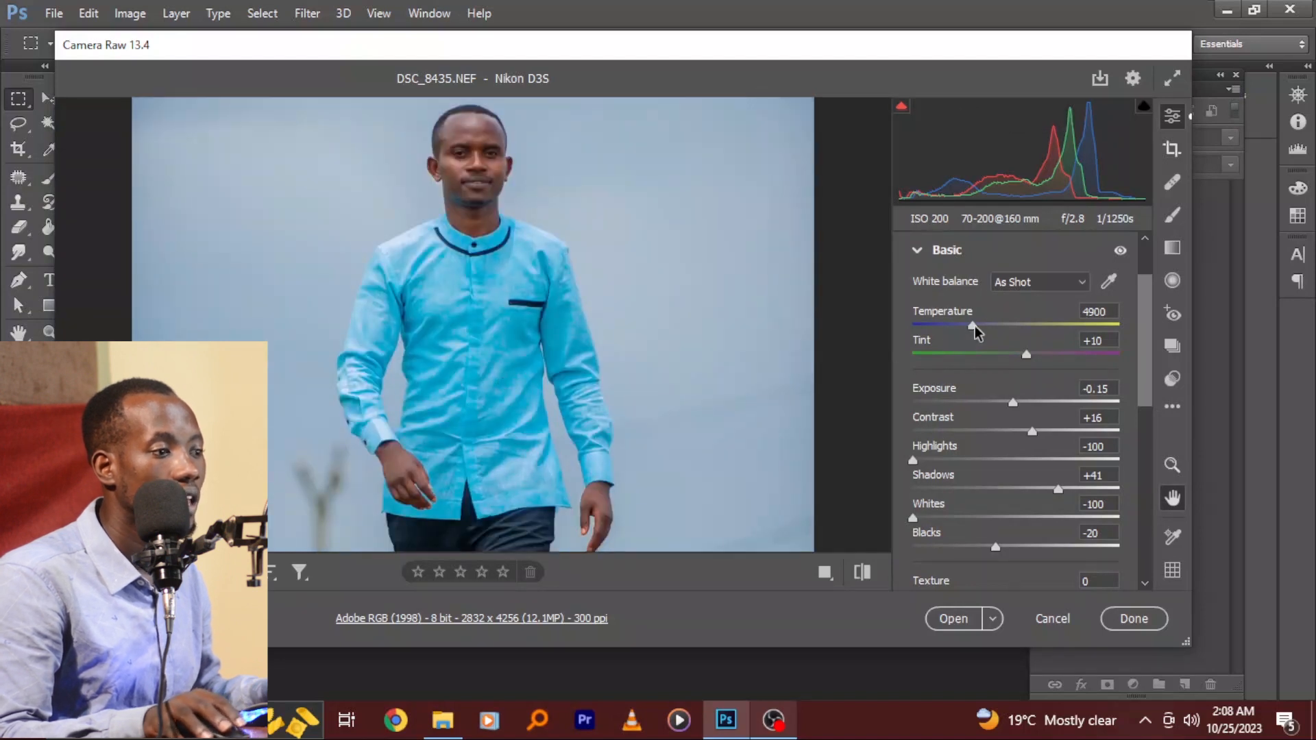
drag(974, 328, 981, 329)
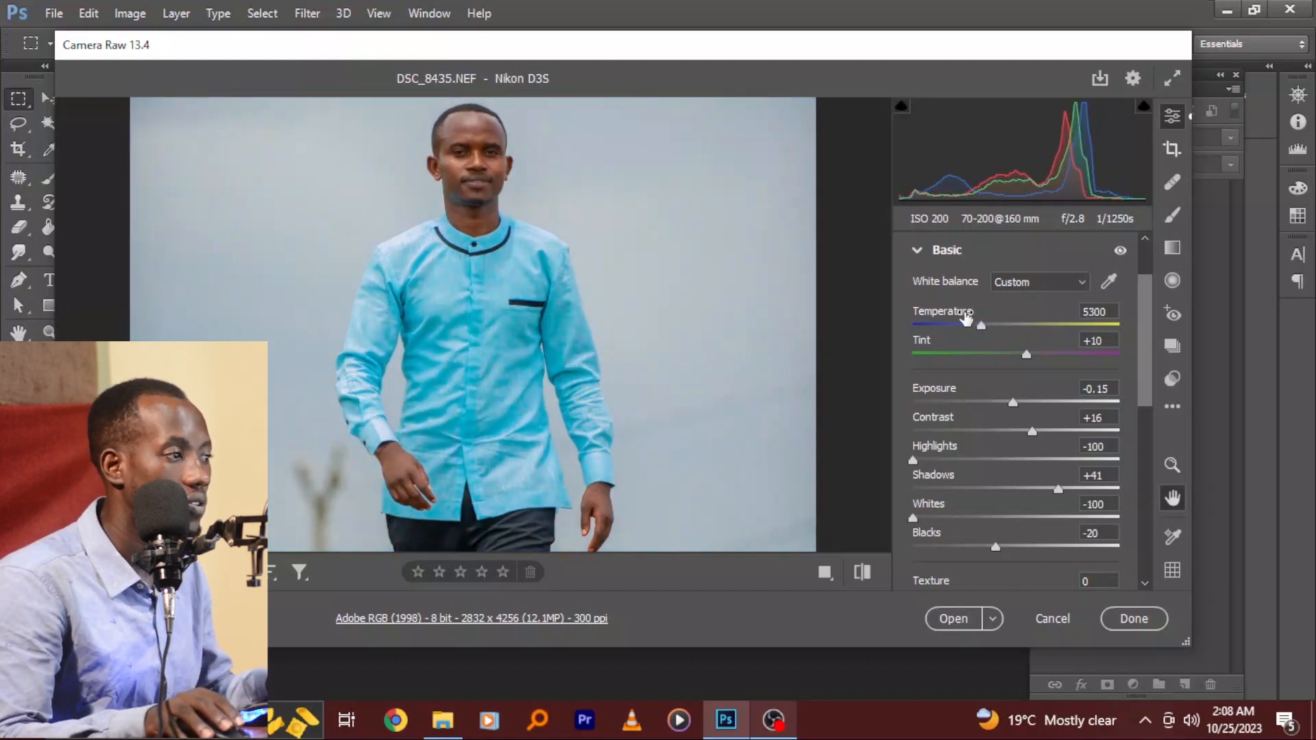
Check the skin tone of the face up close and set the white balance temperature to 5200.
key(ctrl+plus)
key(ctrl+plus)
drag(492, 176, 532, 399)
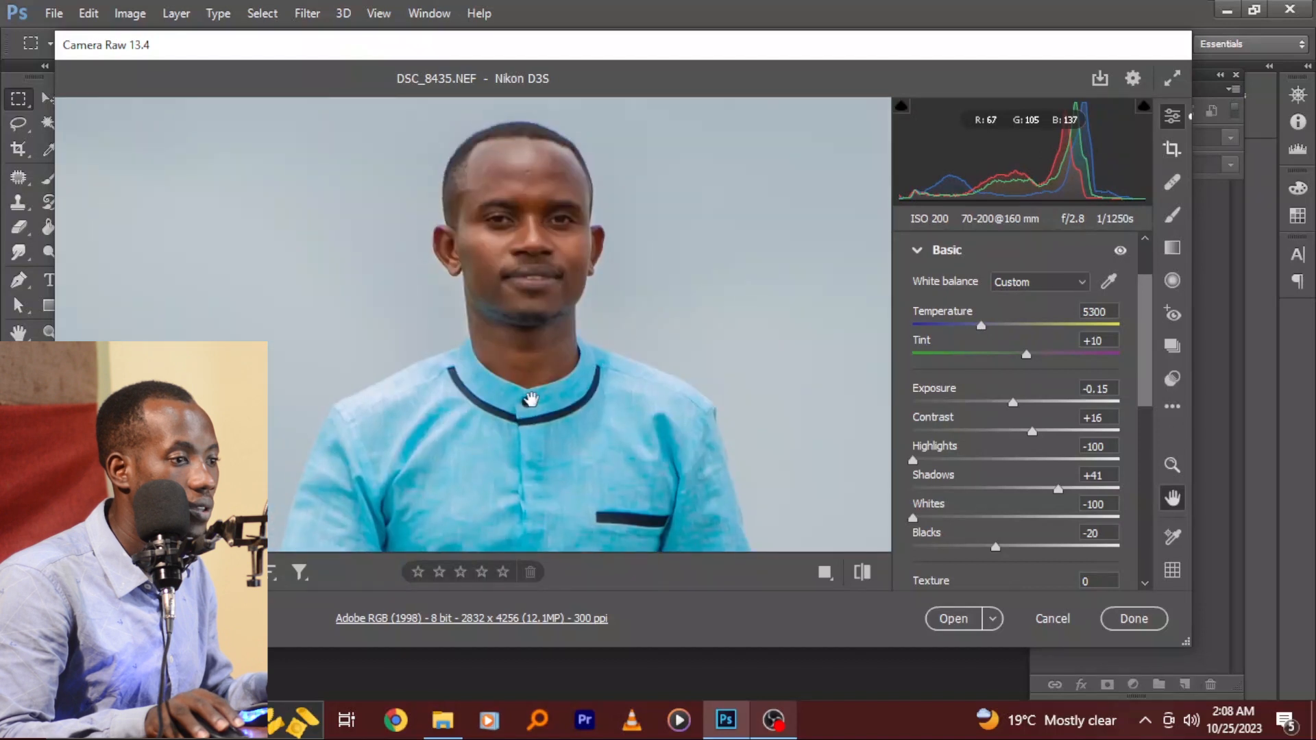
mouse_move(985, 330)
mouse_down()
mouse_move(1000, 331)
mouse_move(973, 335)
mouse_move(979, 349)
mouse_up()
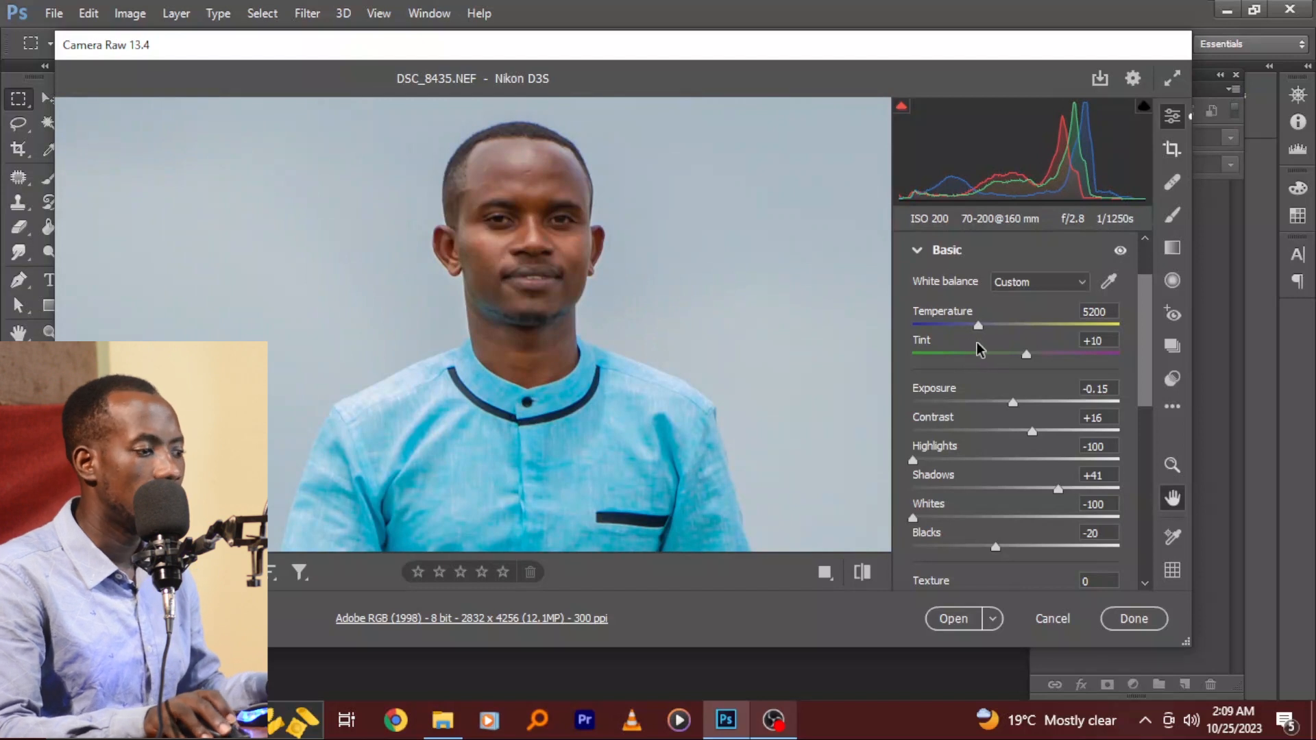
Examine the shirt's color and lower the Blues saturation in the HSL Color Mixer.
scroll(646, 458, down, 3)
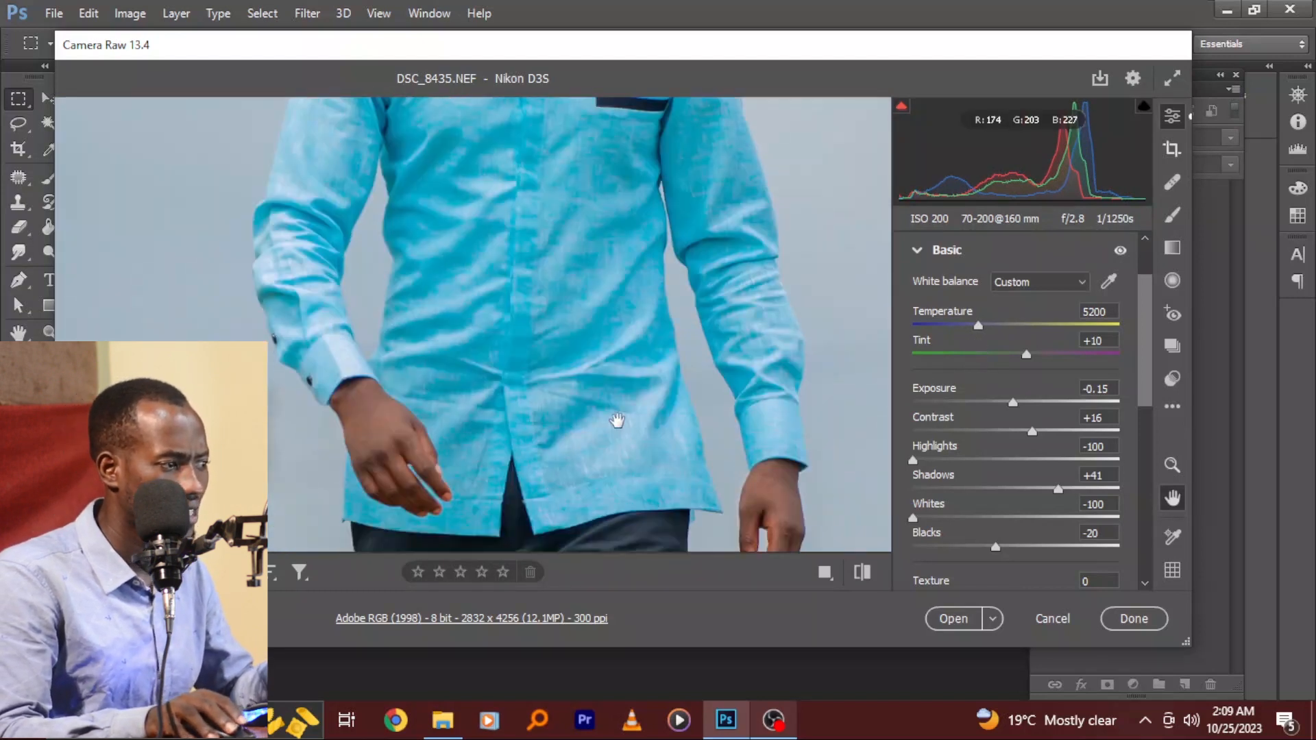
scroll(481, 196, up, 1)
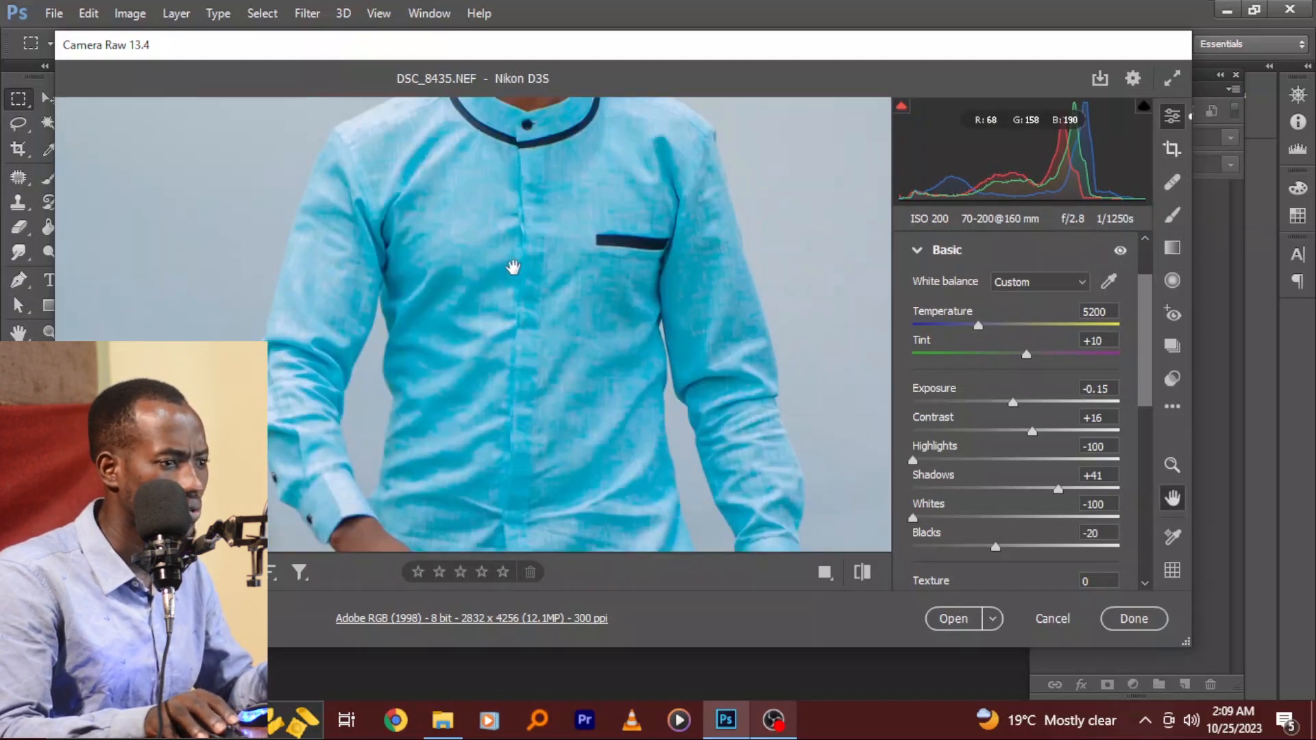
scroll(513, 266, down, 1)
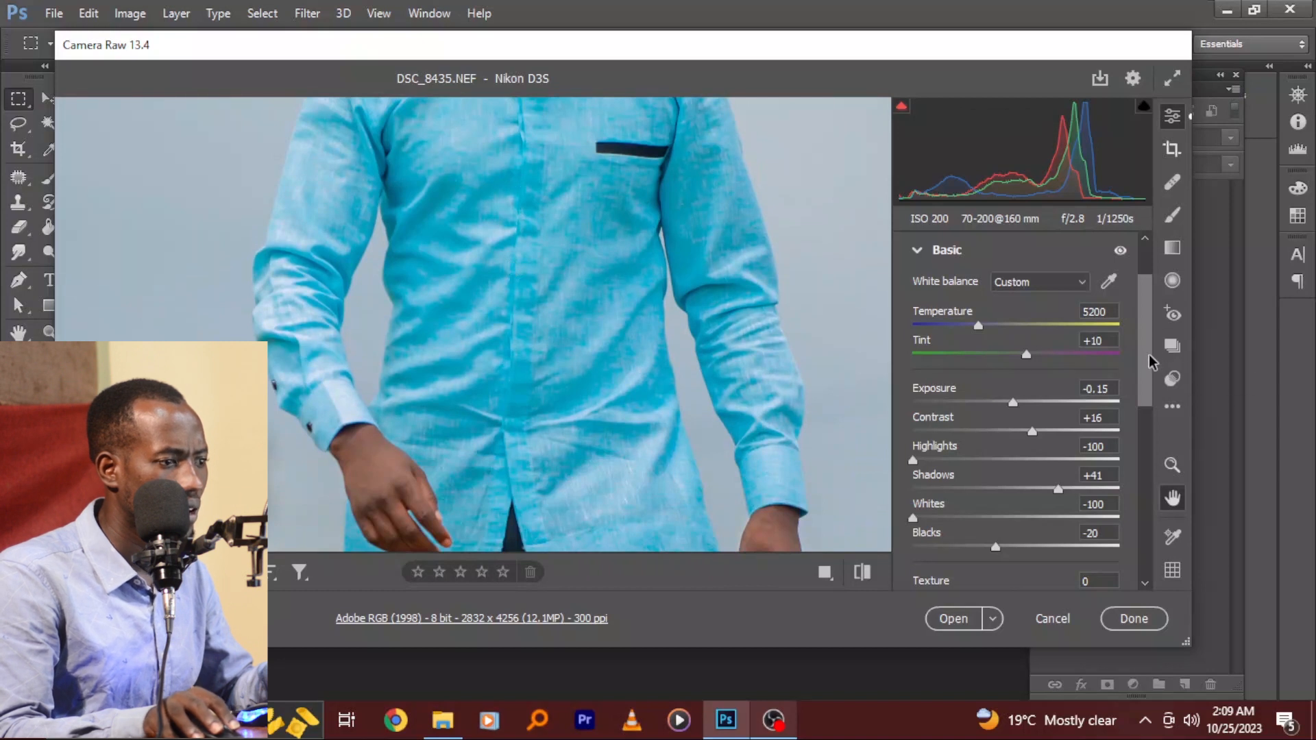
scroll(1134, 429, down, 1)
scroll(1134, 429, down, 7)
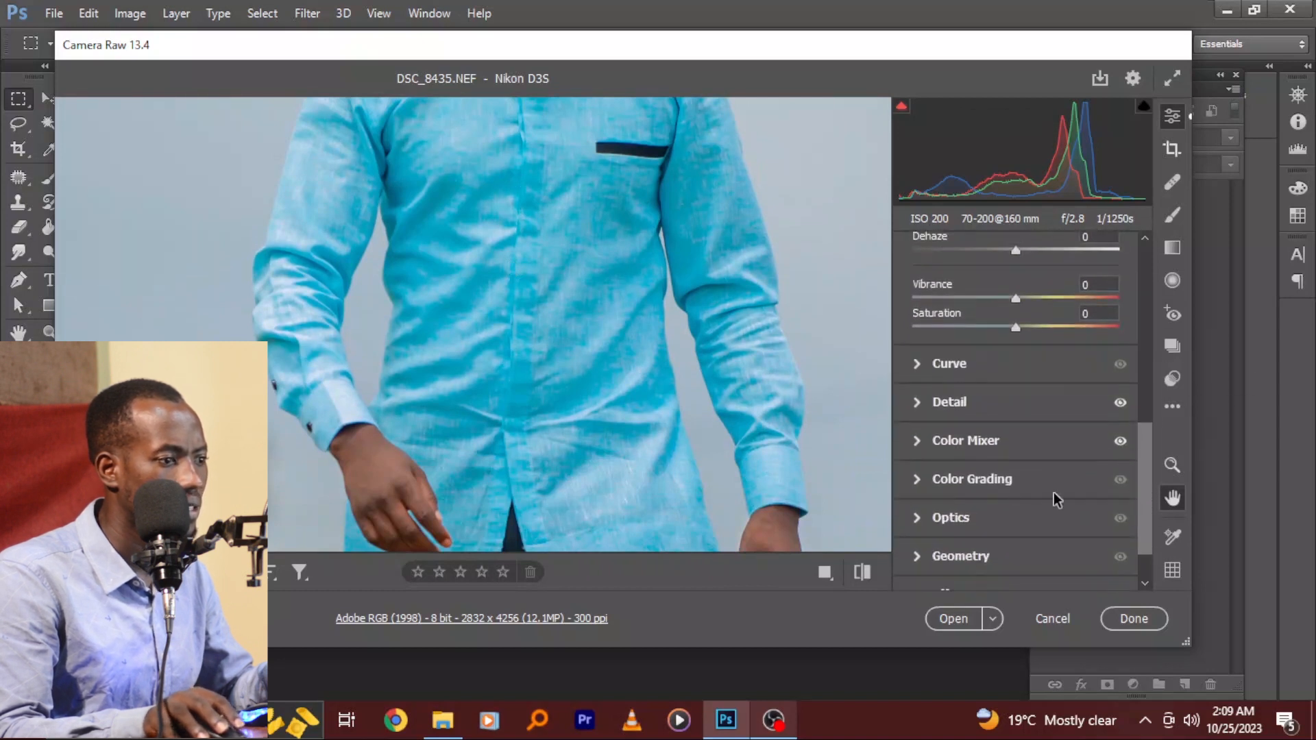
click(907, 449)
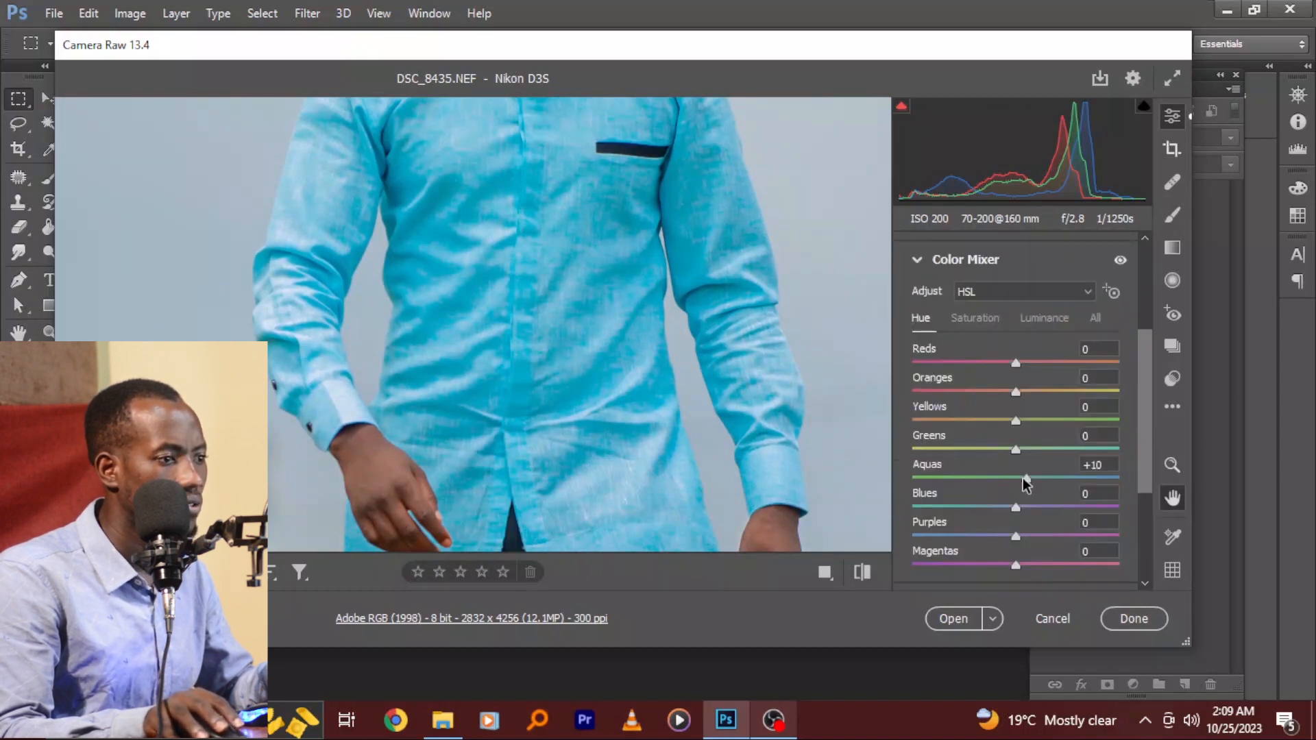
click(985, 321)
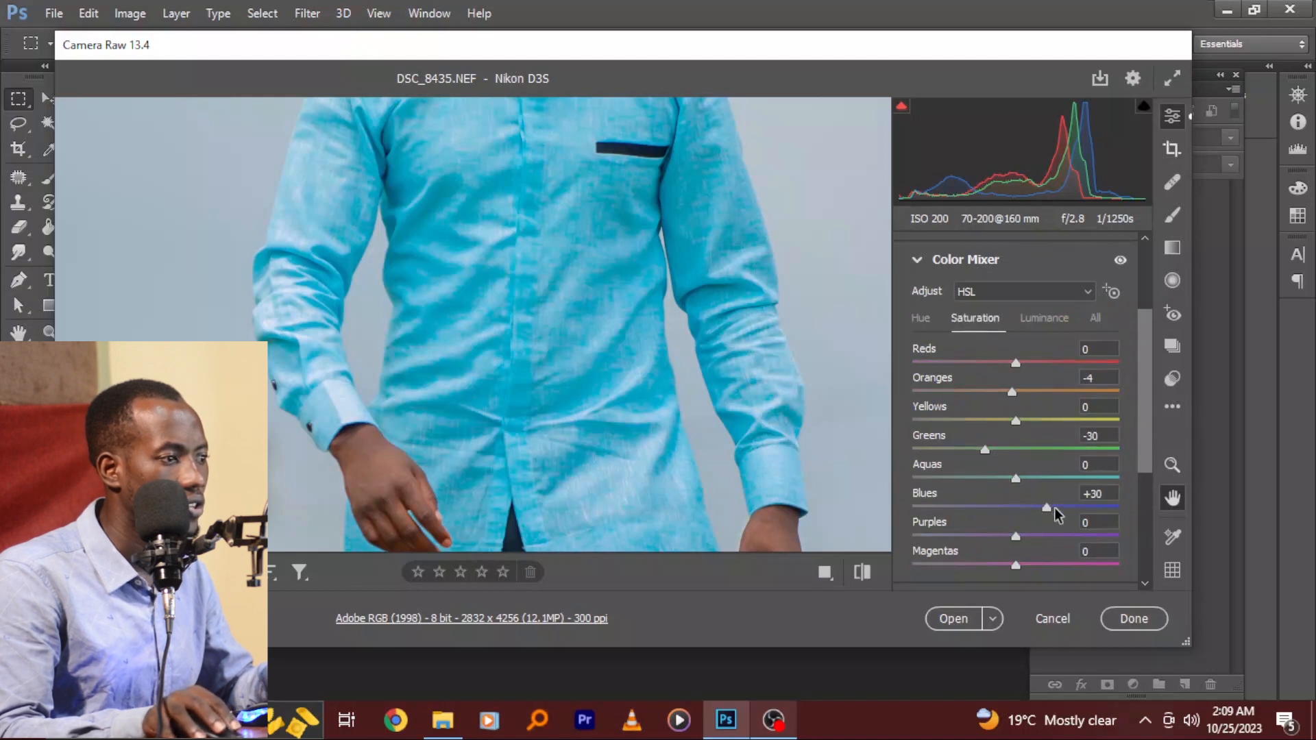
mouse_move(989, 508)
mouse_down()
mouse_move(1194, 525)
mouse_move(979, 523)
mouse_move(994, 527)
mouse_up()
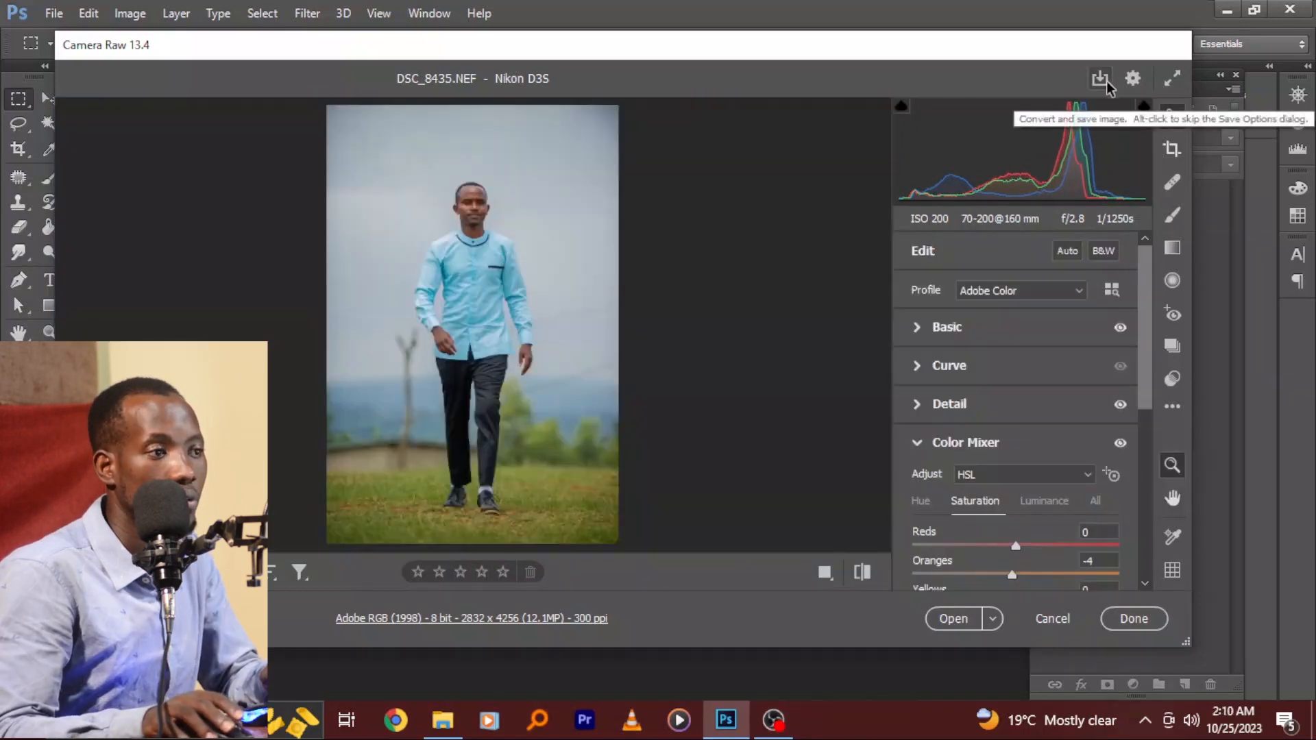
Open the options for converting and saving the image, keeping Save in Same Location with folder F:\ as the destination.
click(1101, 79)
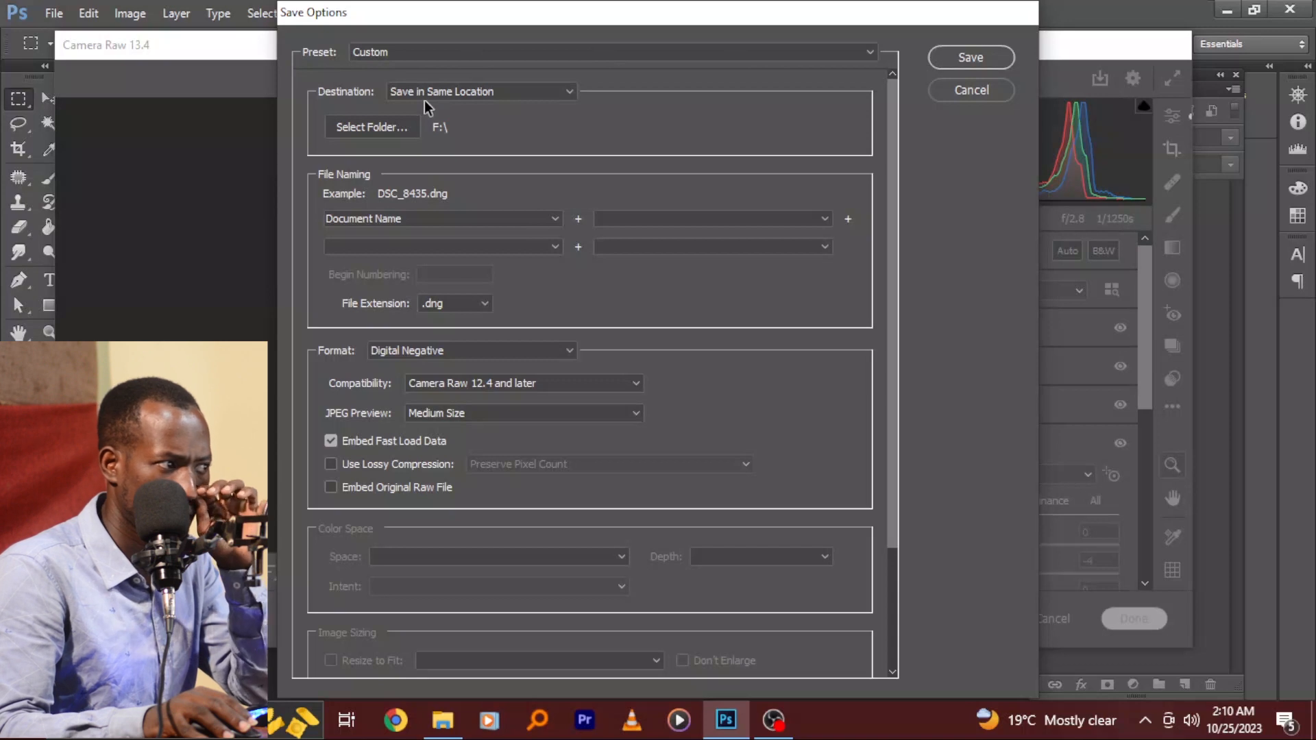
click(477, 92)
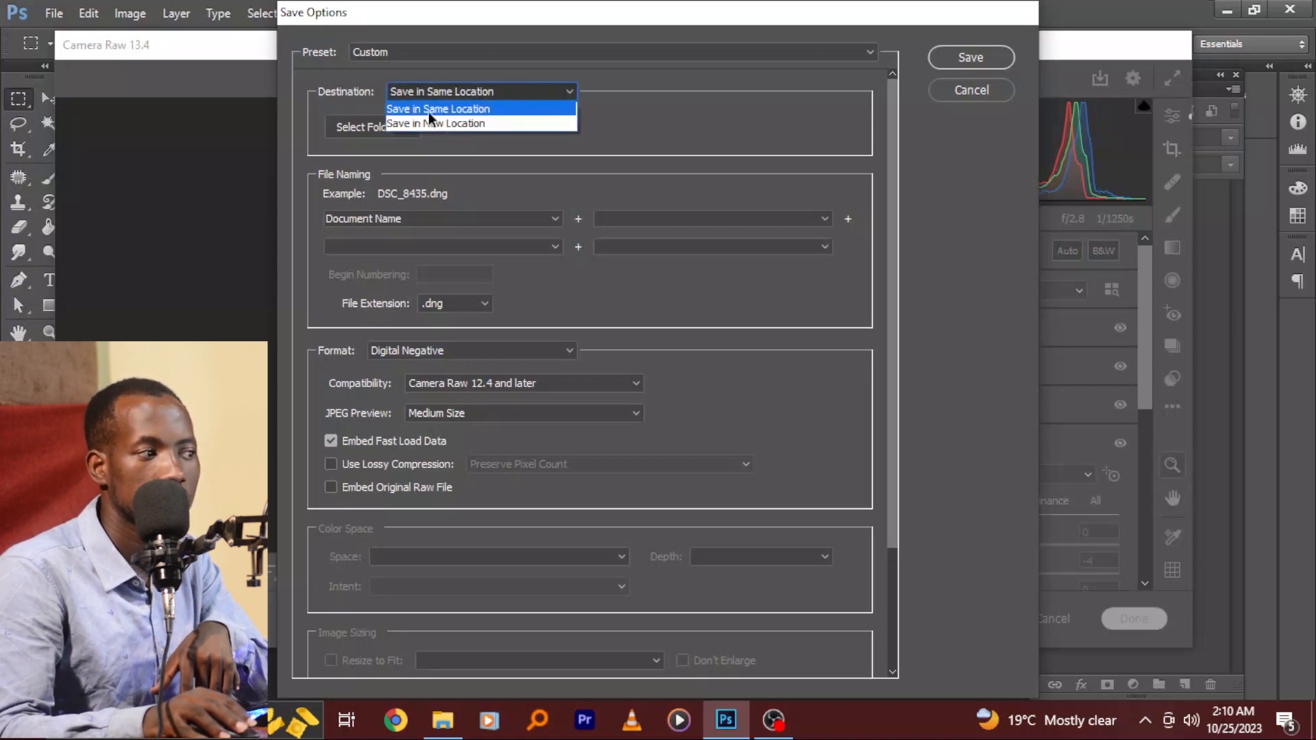
click(497, 94)
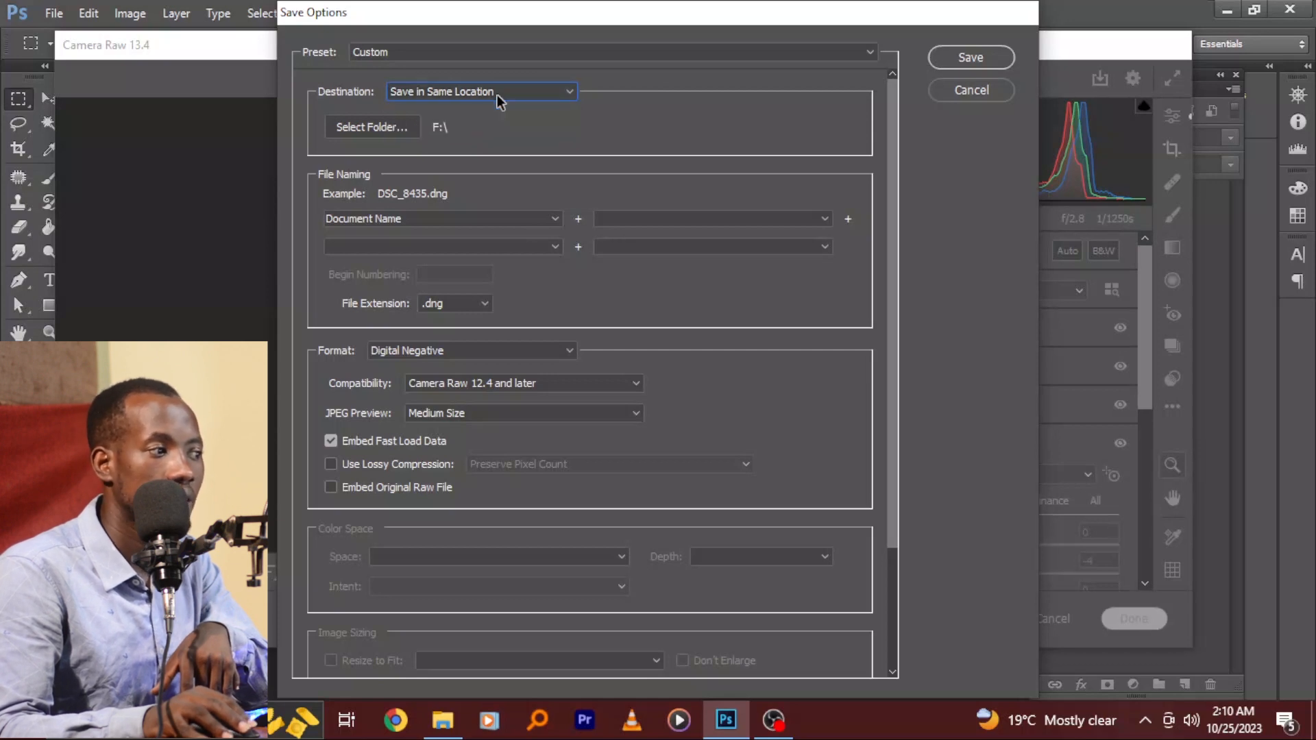
click(377, 127)
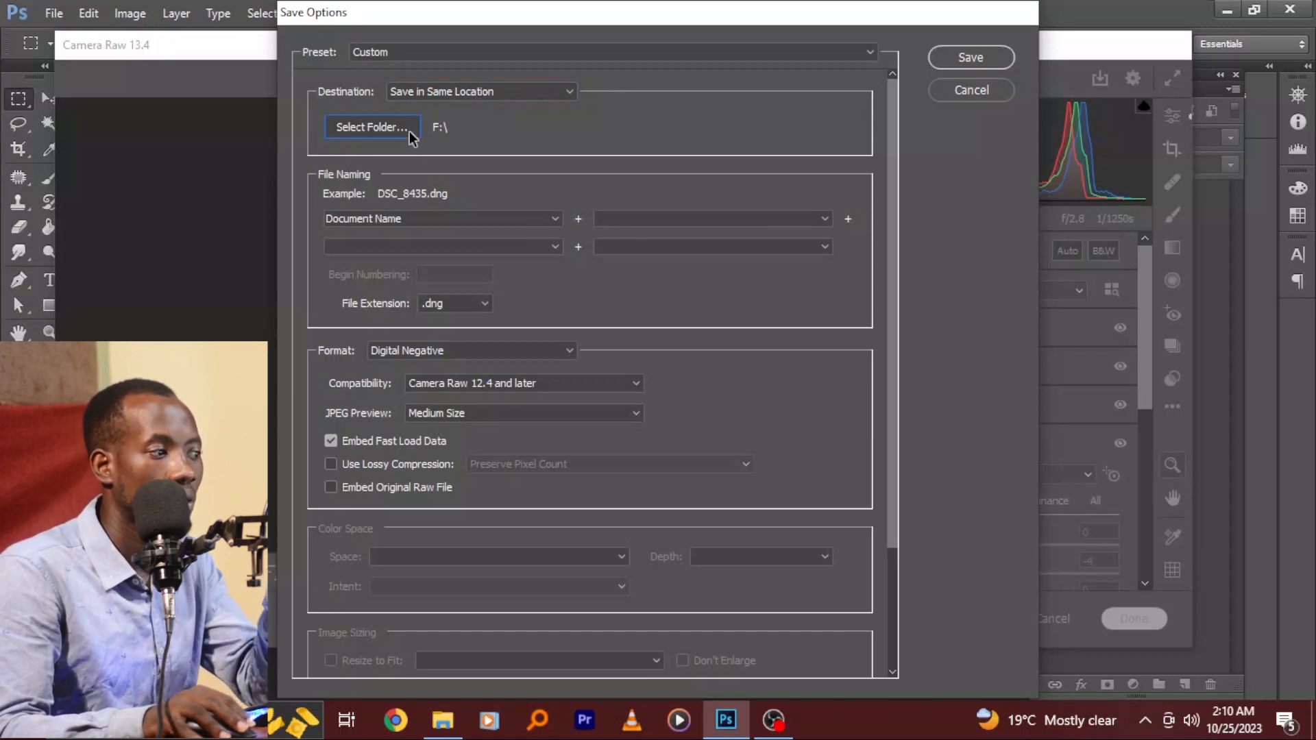
Set the output file extension to .jpg and the JPEG quality to Maximum (10-12).
click(459, 306)
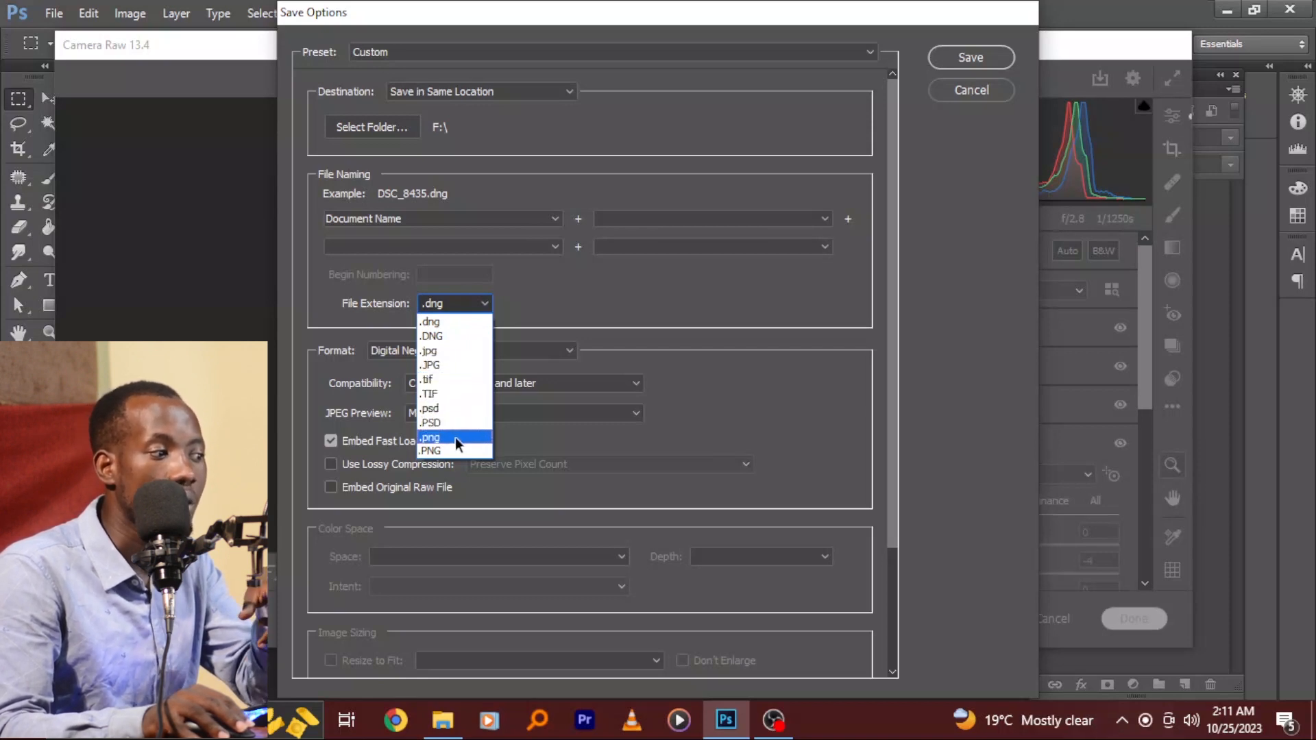
click(469, 355)
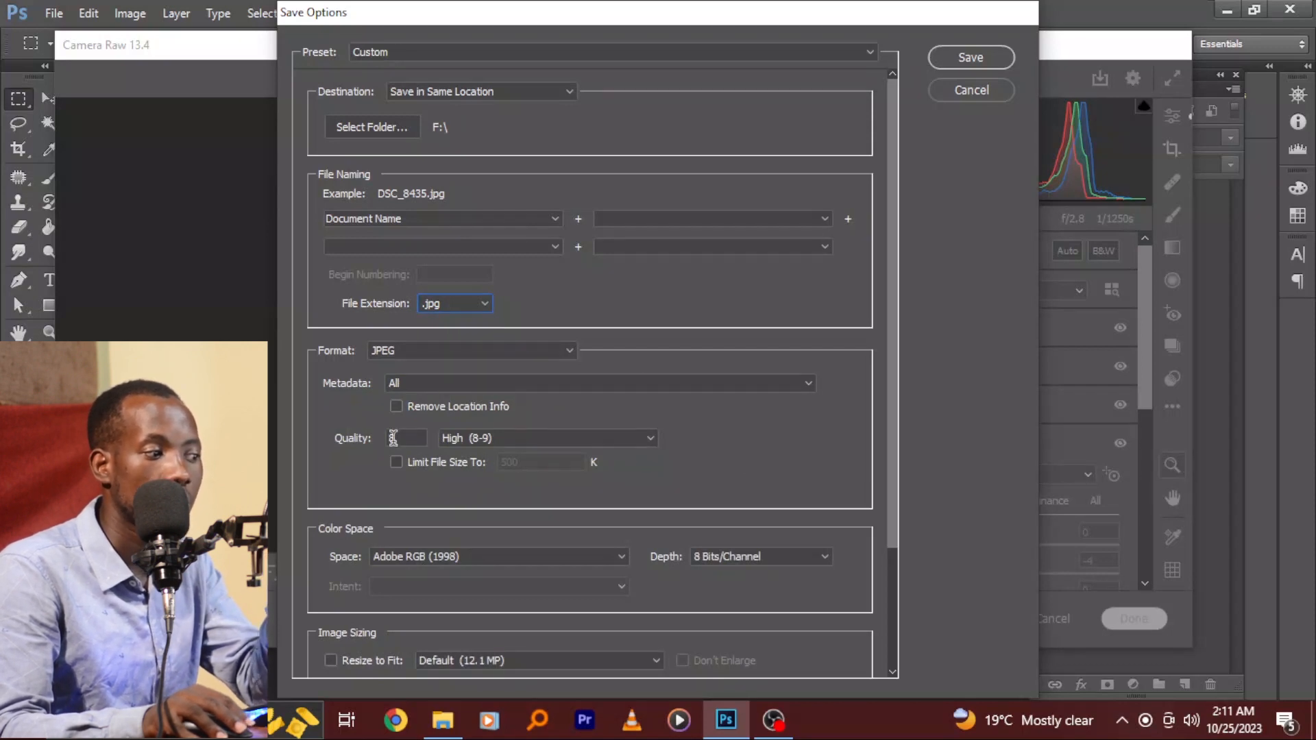
click(494, 438)
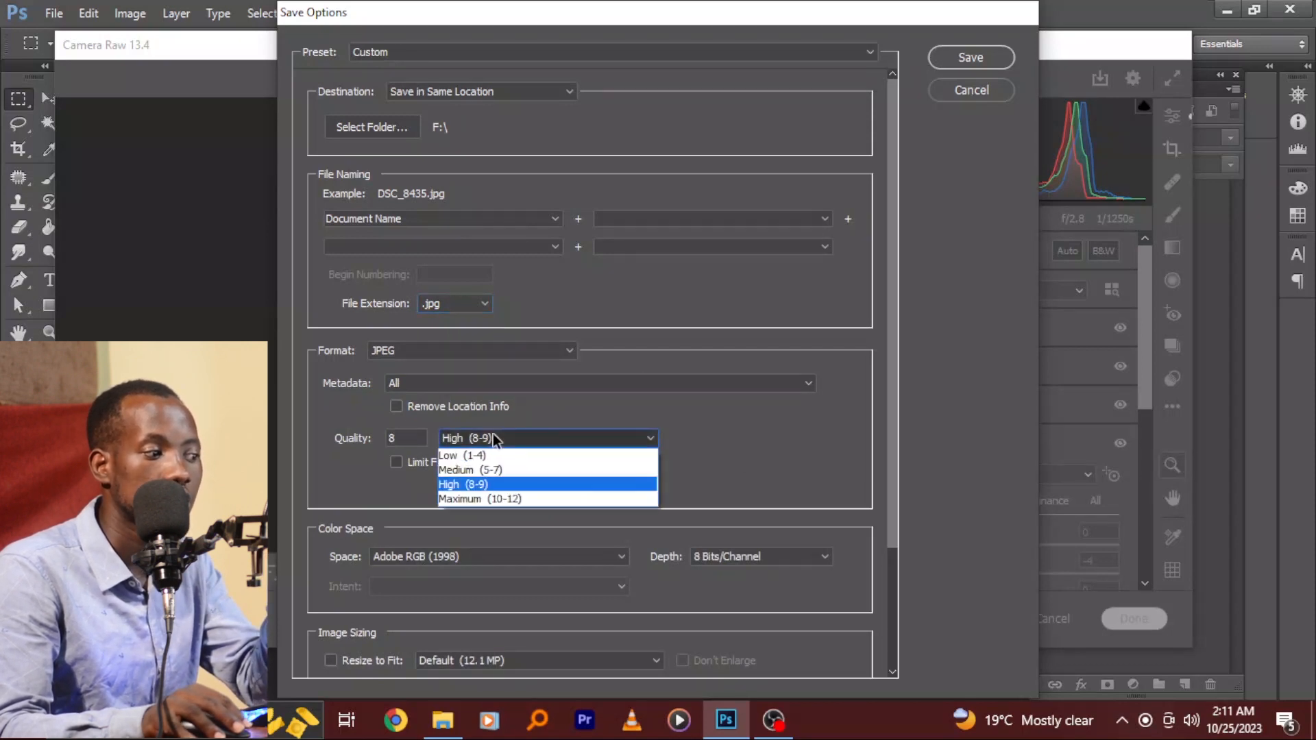
click(499, 502)
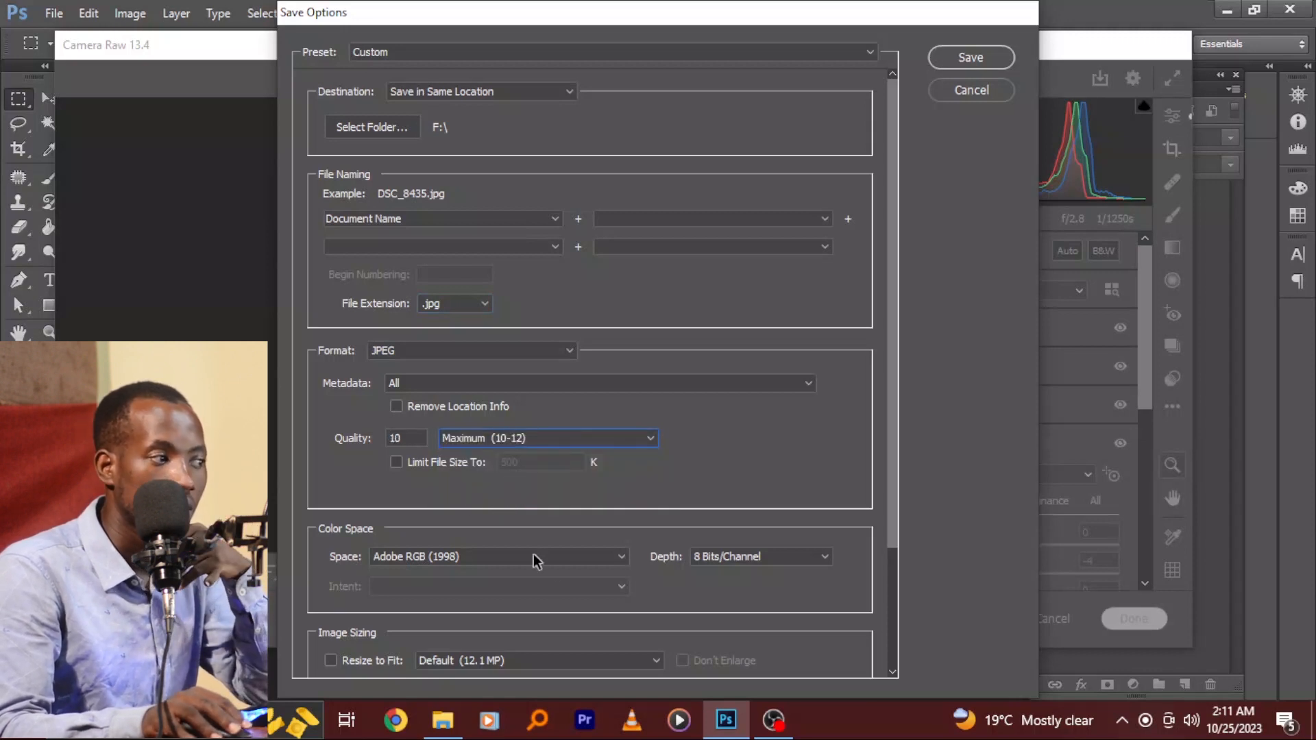
Choose Adobe RGB (1998) as the output color space with a depth of 8 Bits/Channel.
click(580, 559)
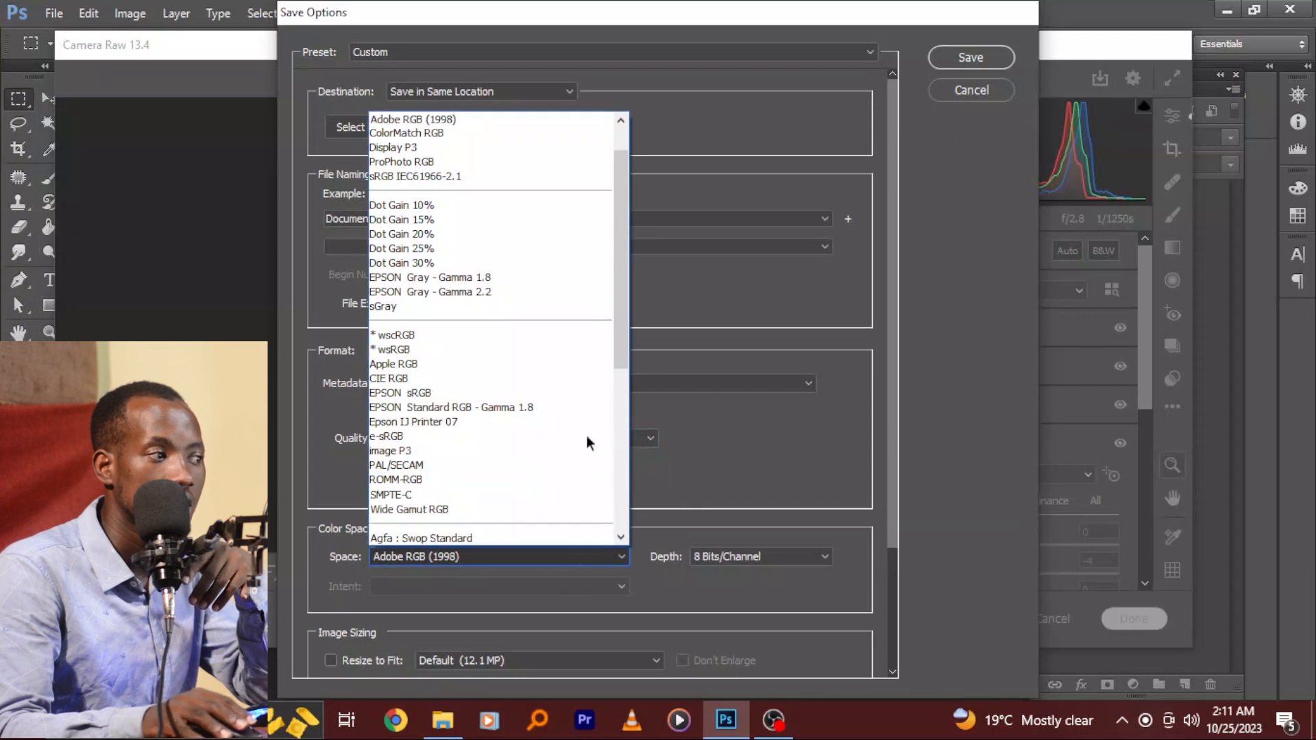
click(457, 119)
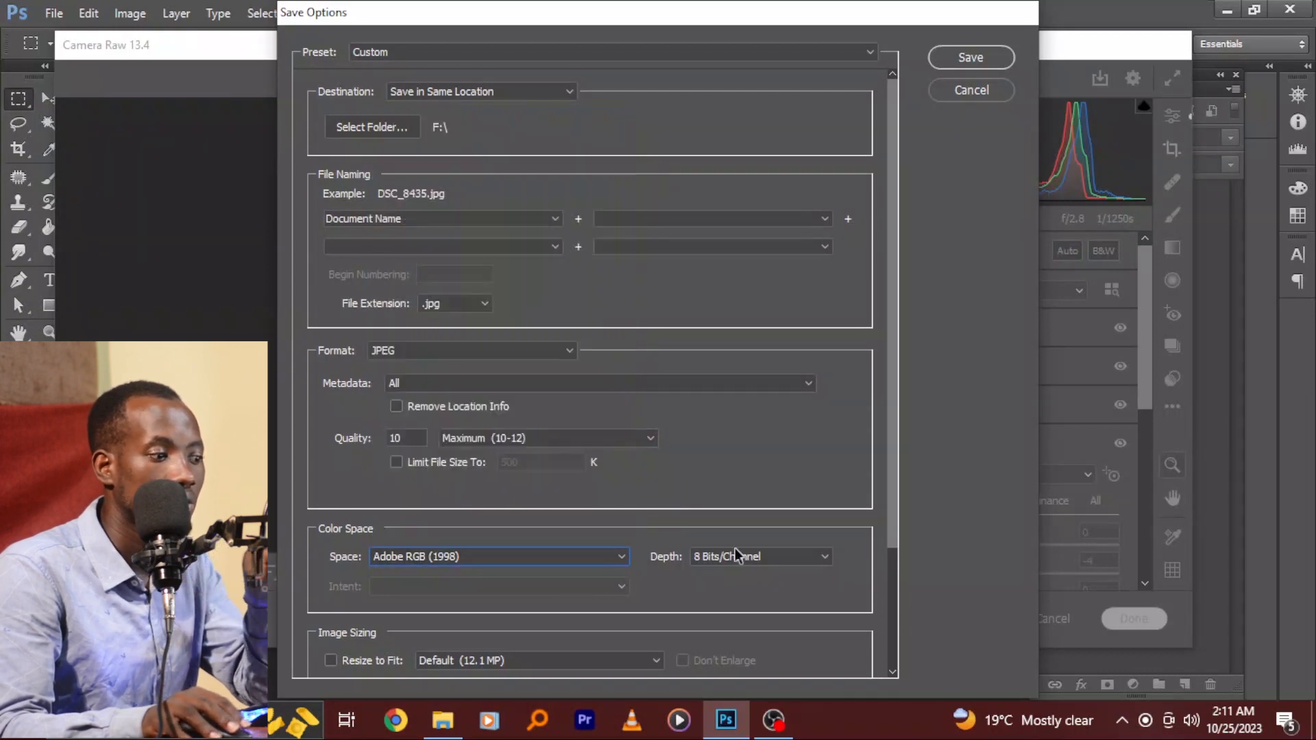
click(752, 559)
click(750, 571)
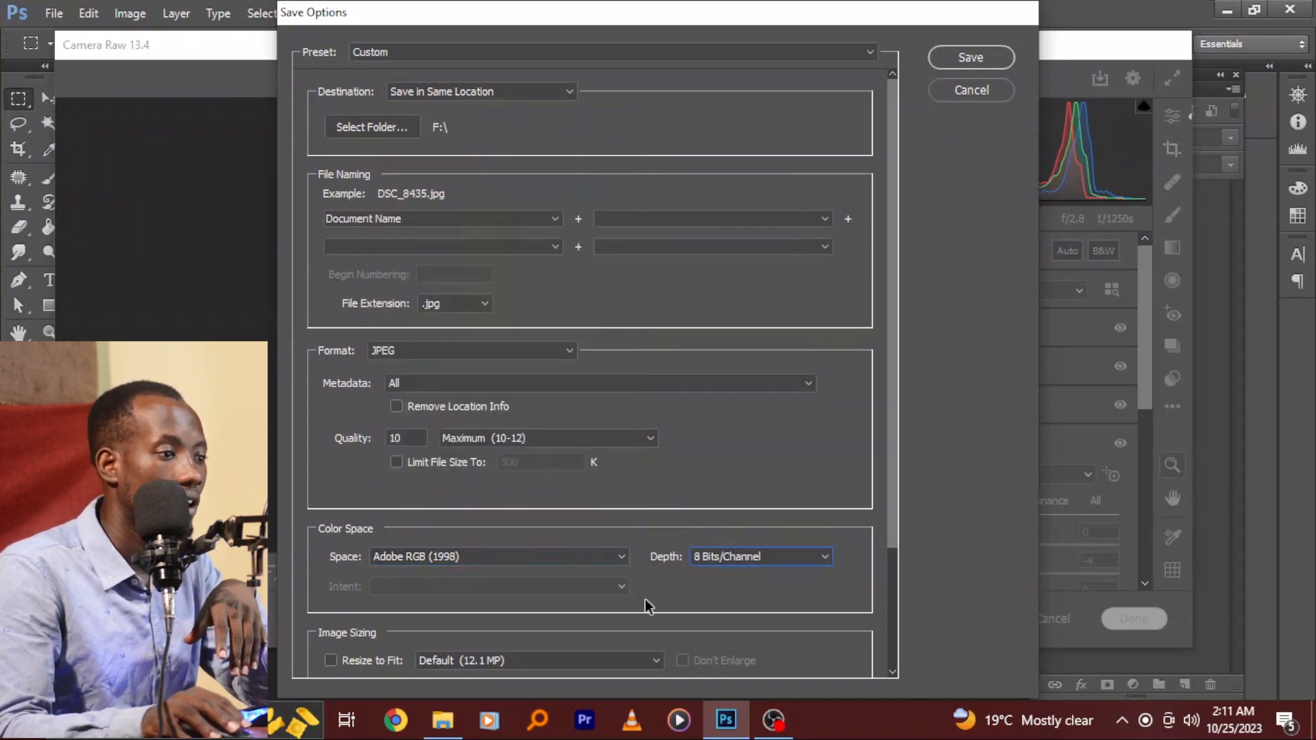
Keep the output resolution at 300 pixels/inch in the image sizing options.
scroll(719, 572, down, 1)
scroll(884, 508, down, 2)
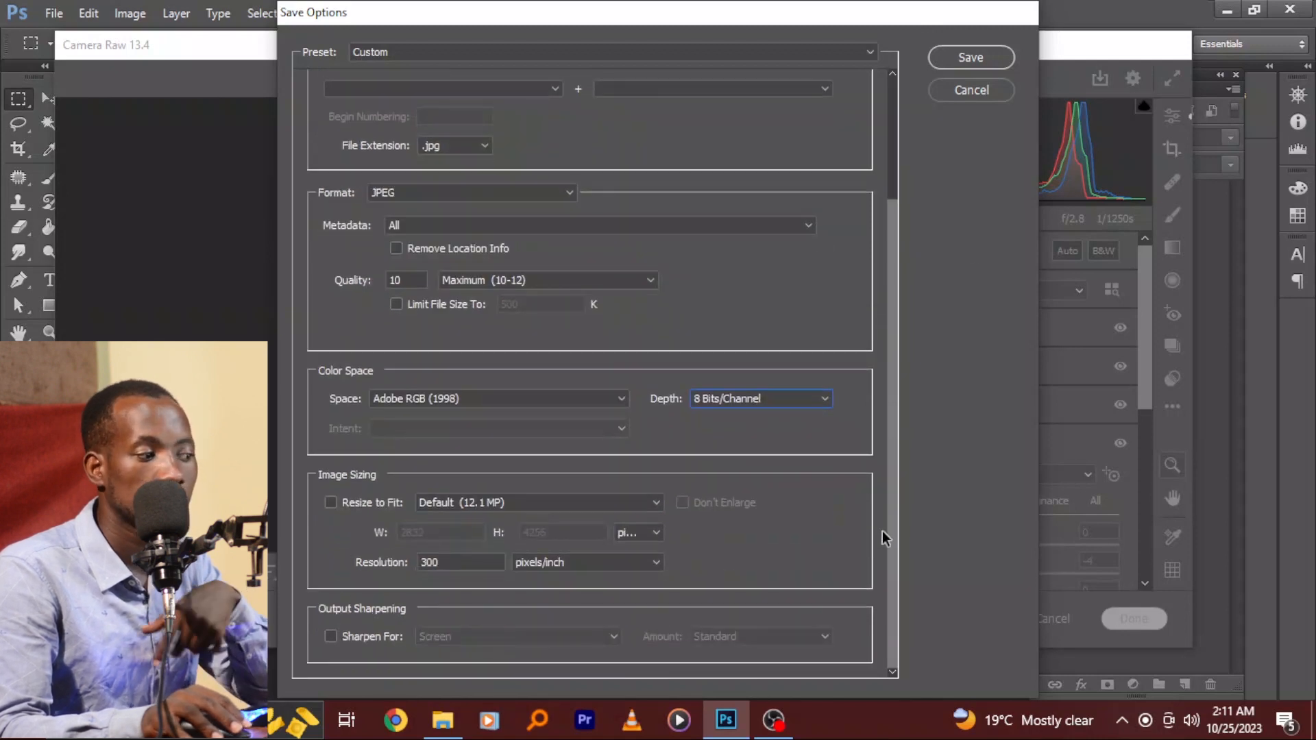
double_click(439, 562)
click(562, 563)
click(531, 560)
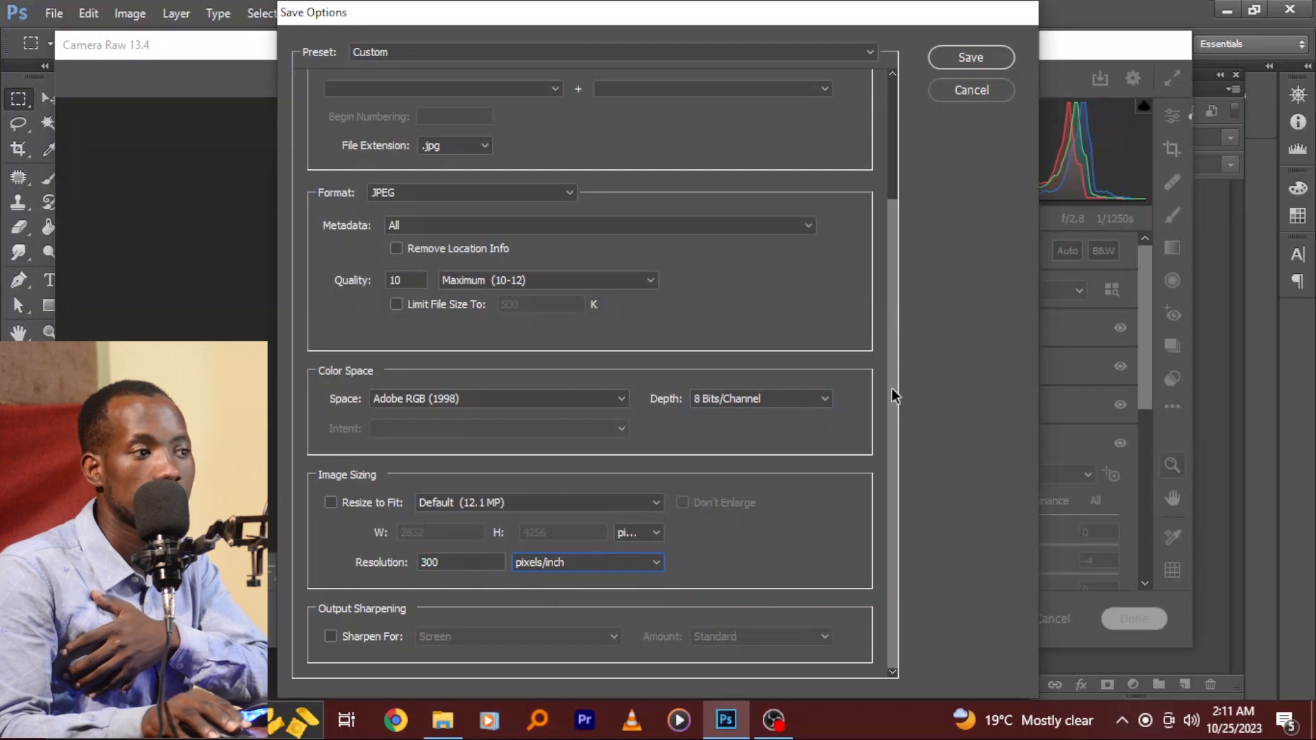
Save the JPEG with the chosen options and open the exported DSC_8435 image from USB Drive (F:) in File Explorer.
click(989, 56)
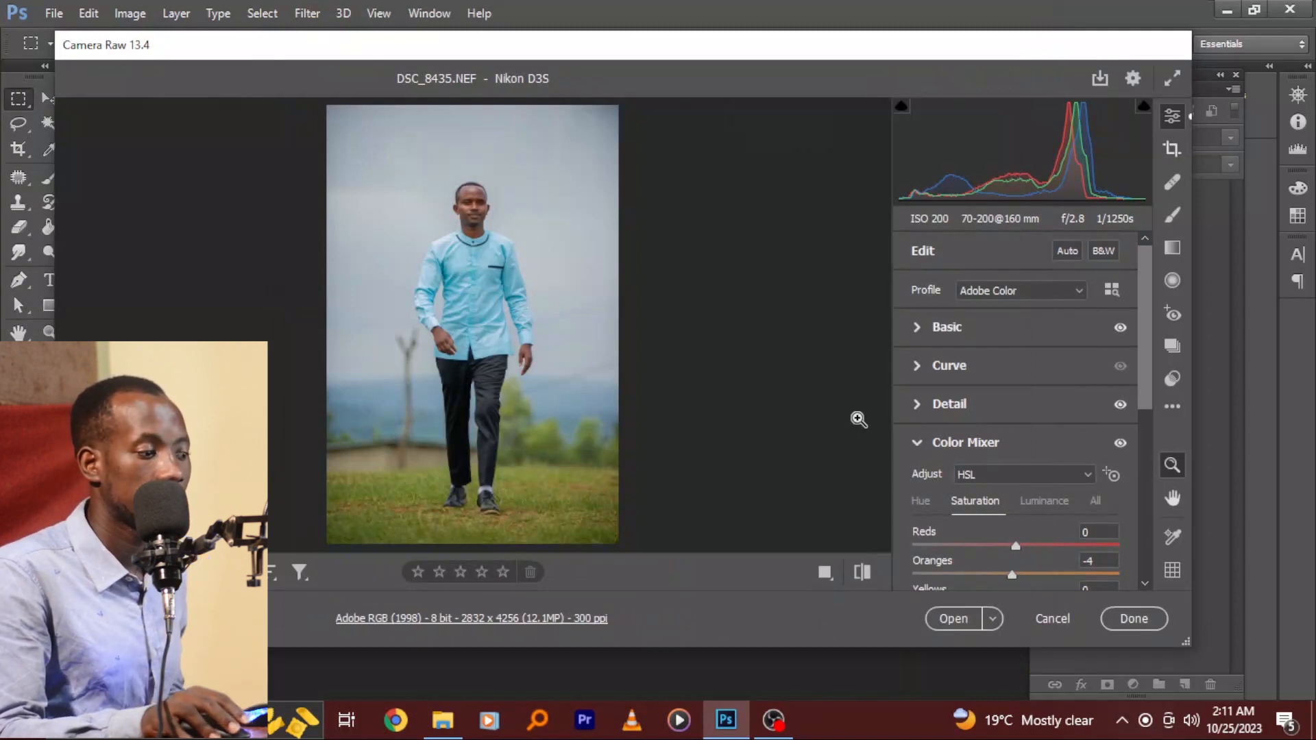
click(443, 720)
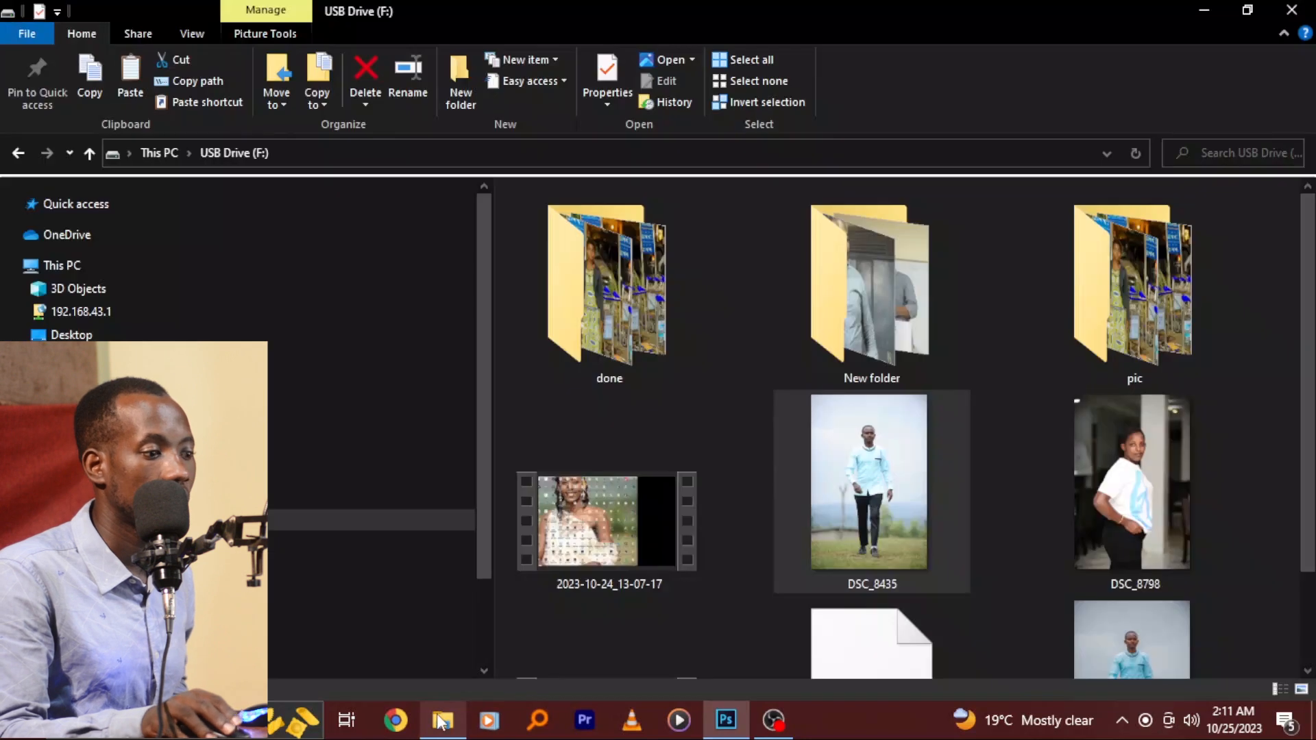
scroll(925, 477, down, 2)
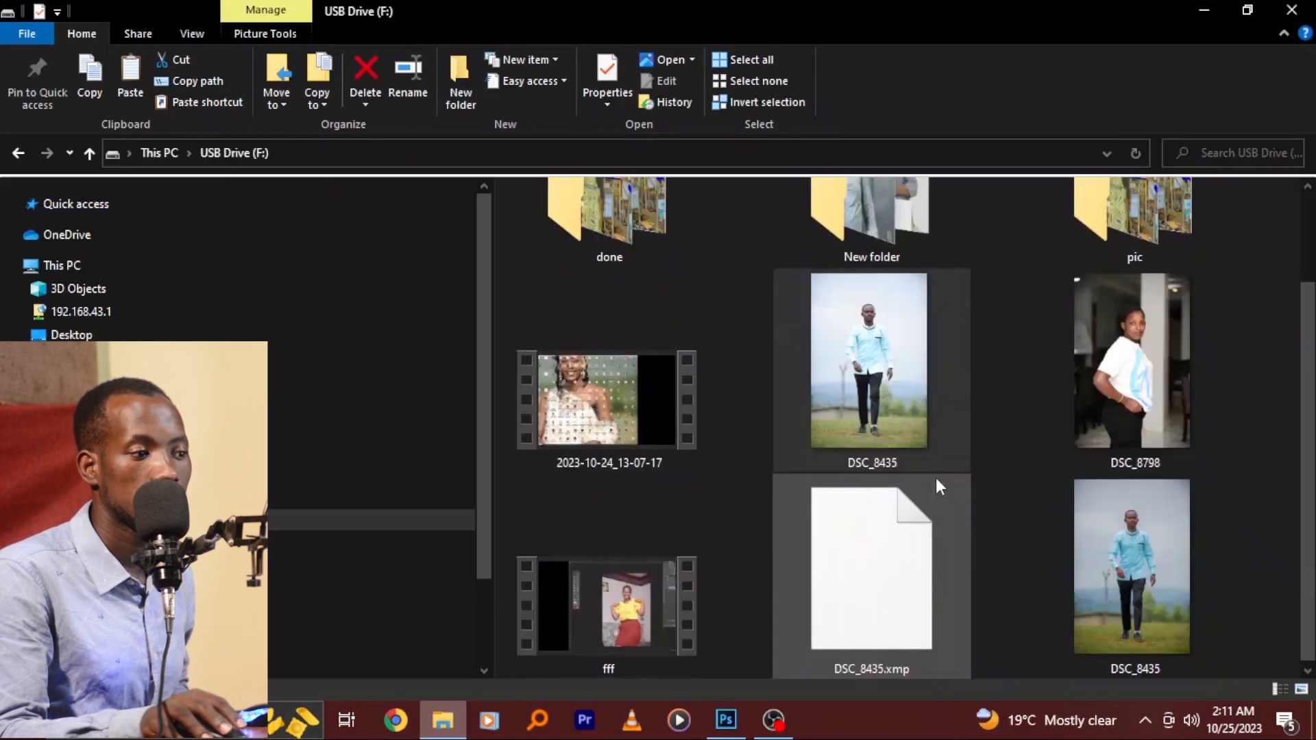
double_click(1147, 569)
click(906, 396)
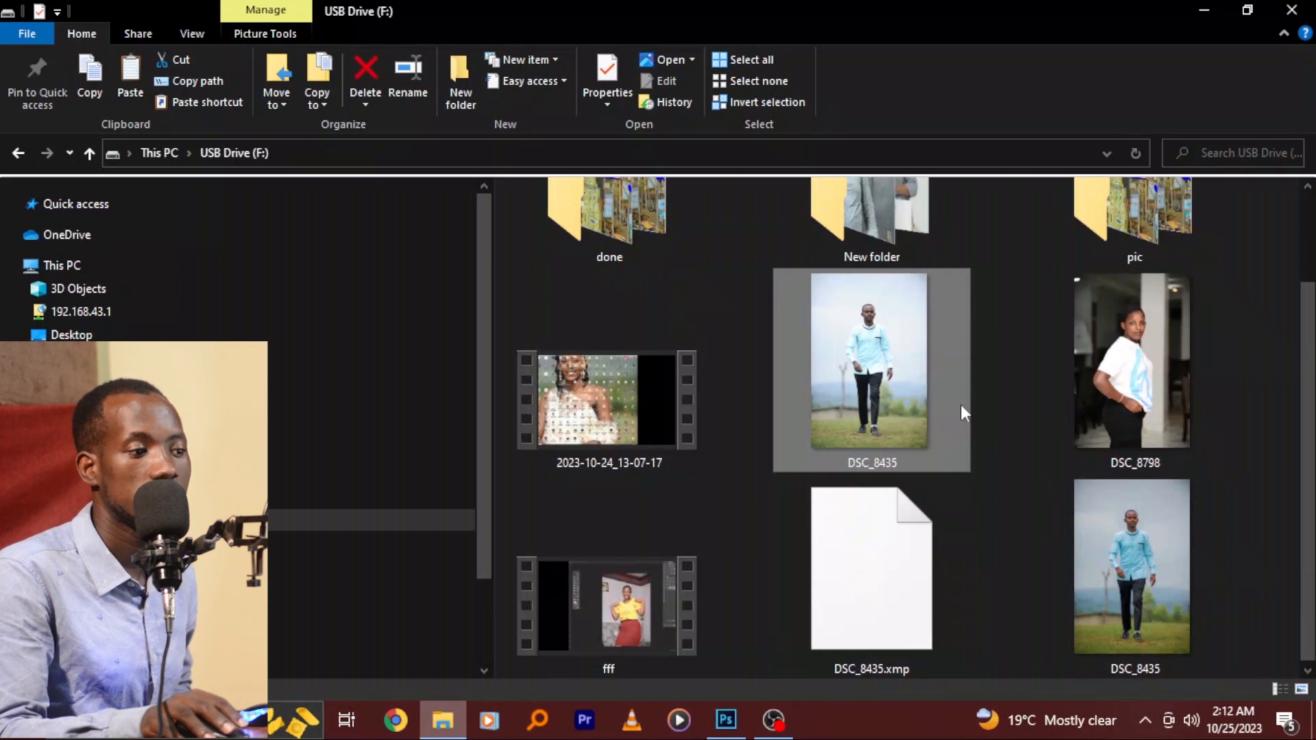
double_click(1124, 510)
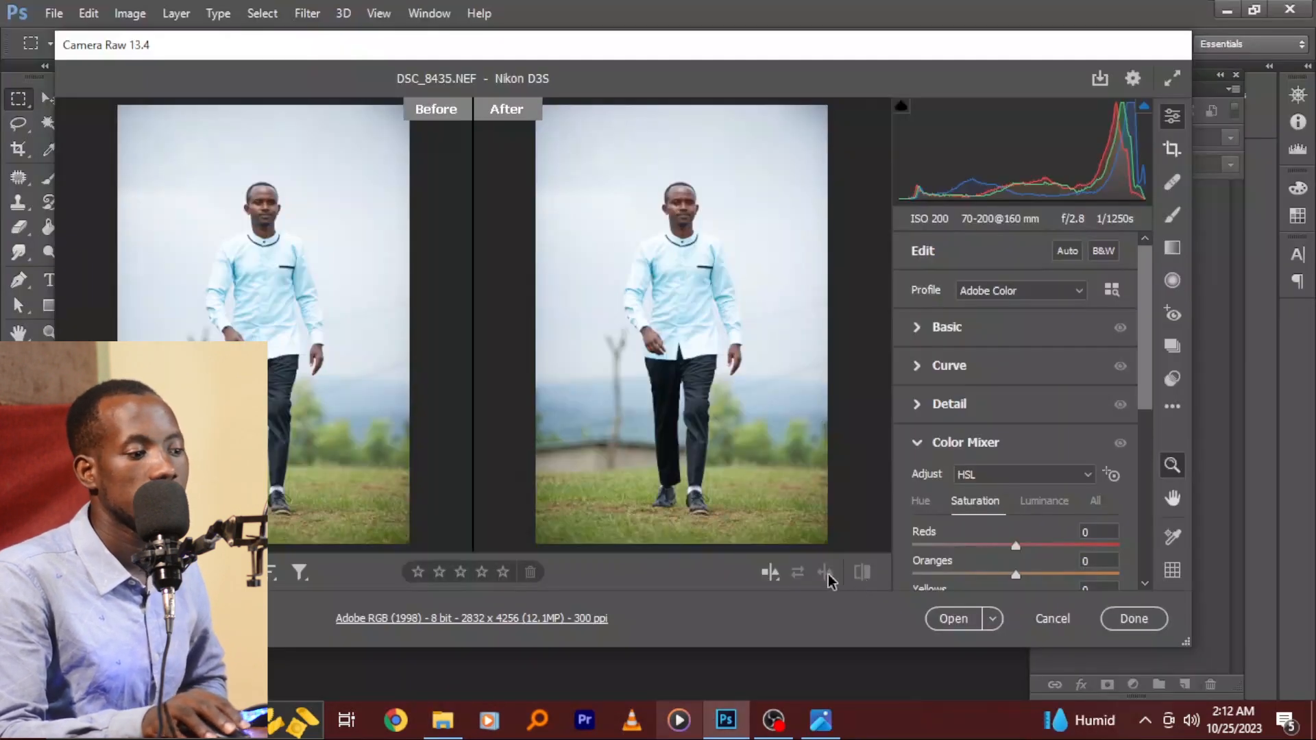
Dismiss Camera Raw for DSC_8435.NEF, cancelling all its changes.
click(1060, 623)
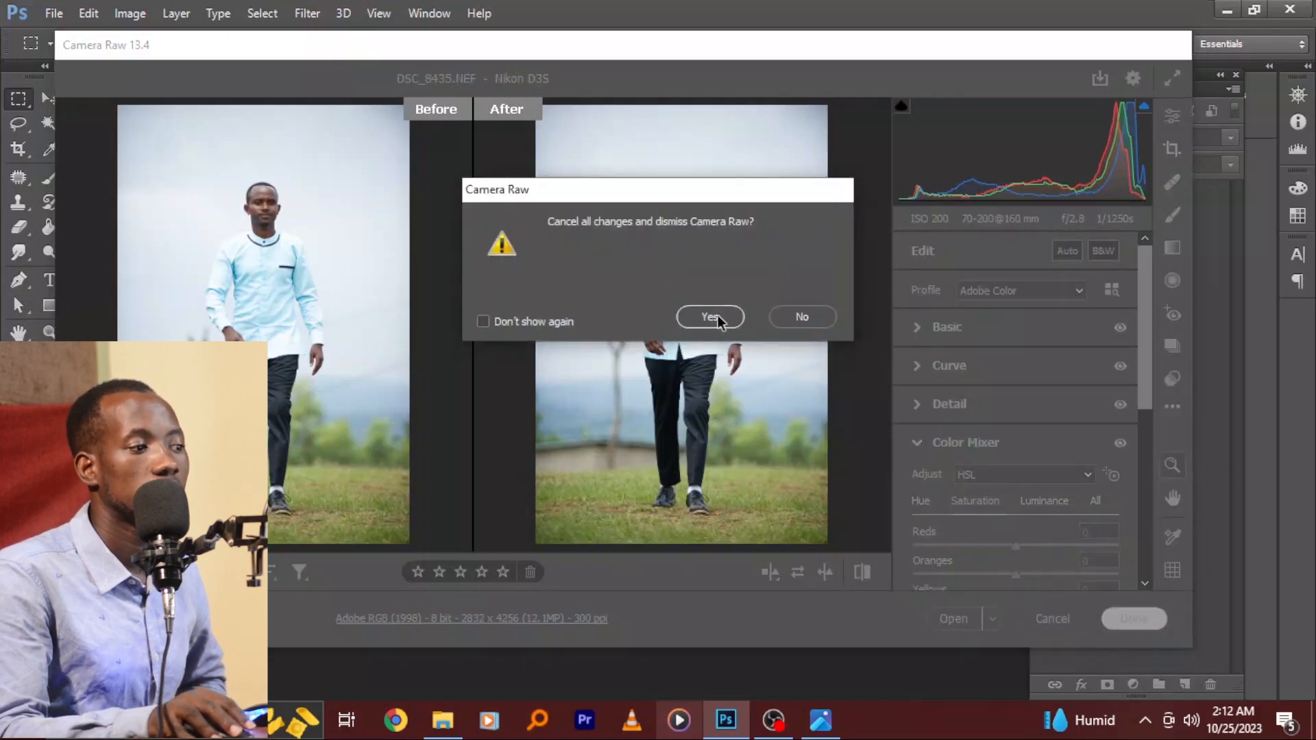
click(785, 317)
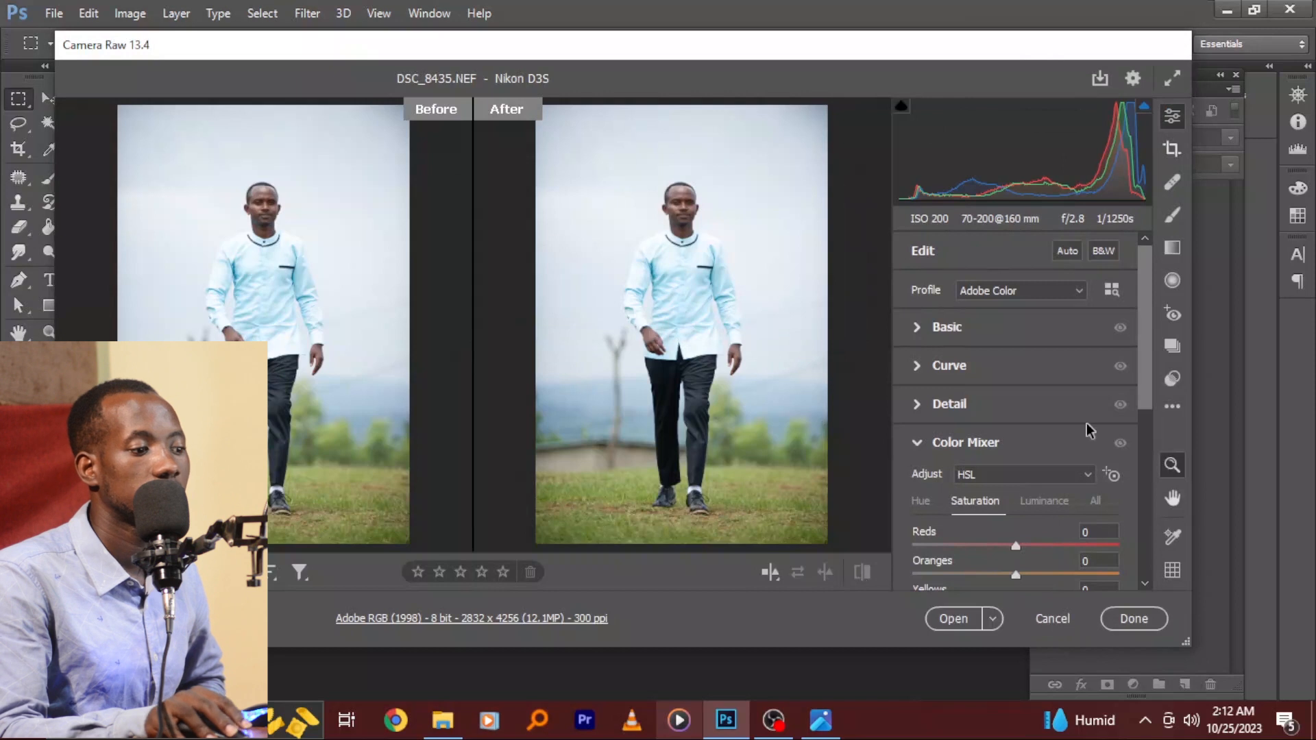
click(1061, 619)
click(710, 317)
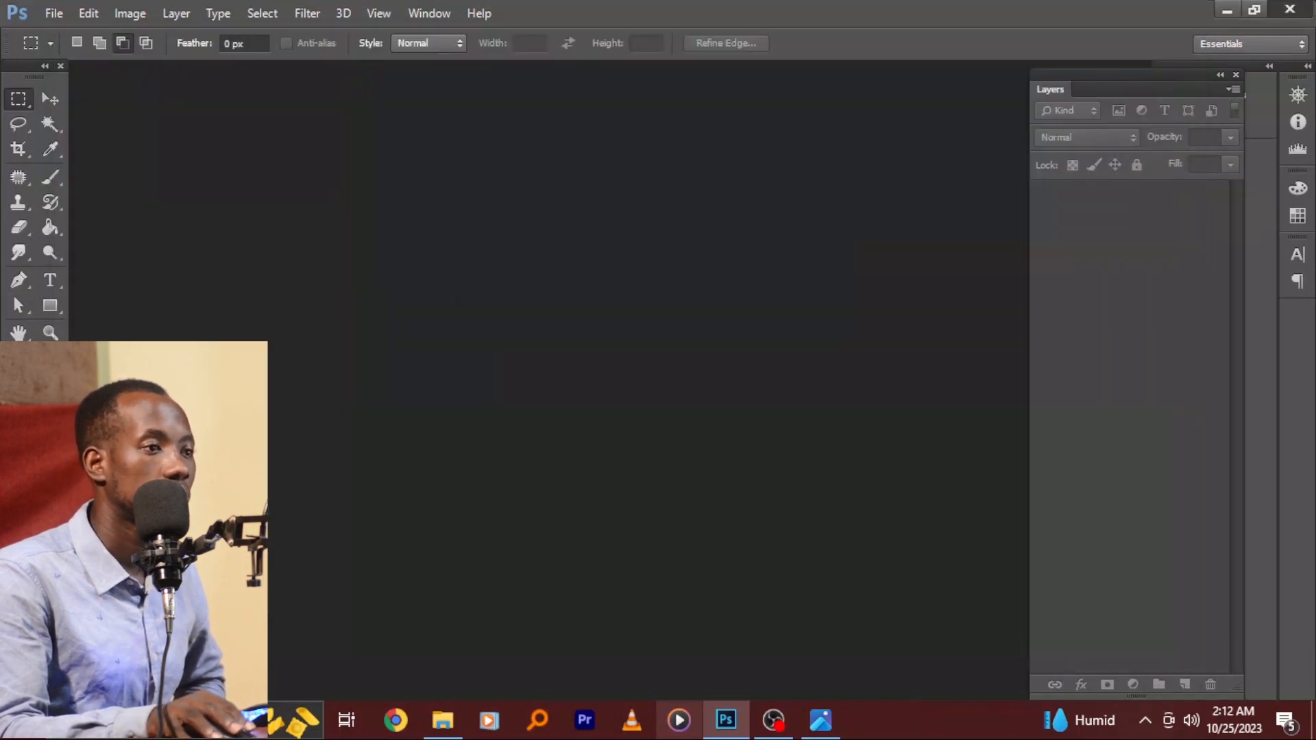
Switch to the photo viewer and compare the exported DSC_8435.jpg with the original DSC_8435.NEF, ending on the JPEG.
click(1226, 15)
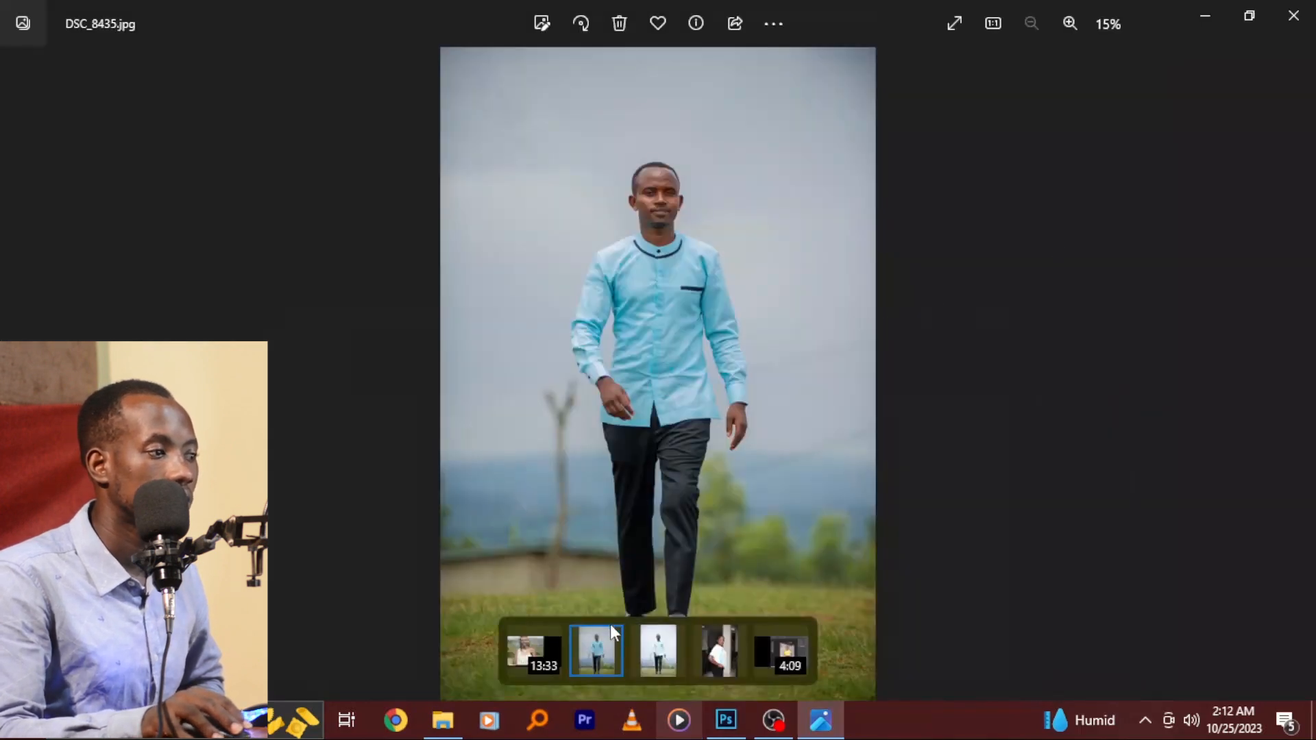
click(646, 657)
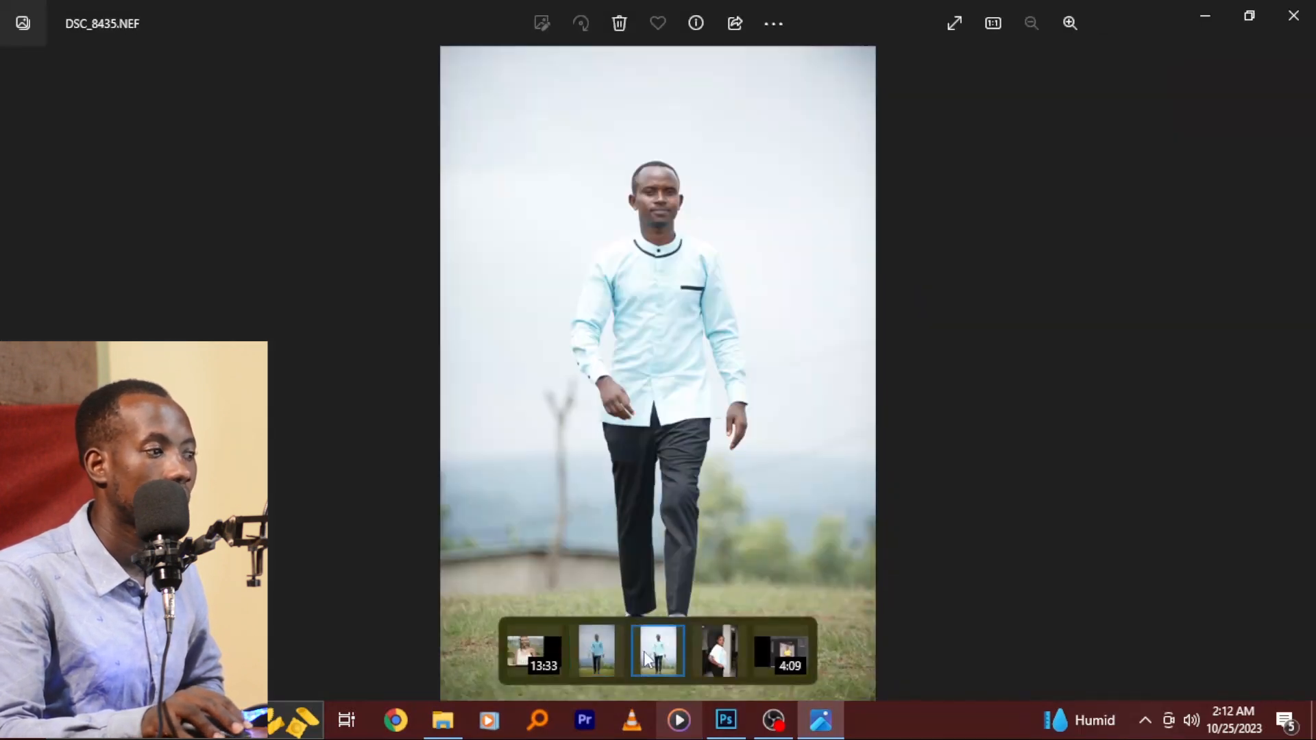
click(607, 653)
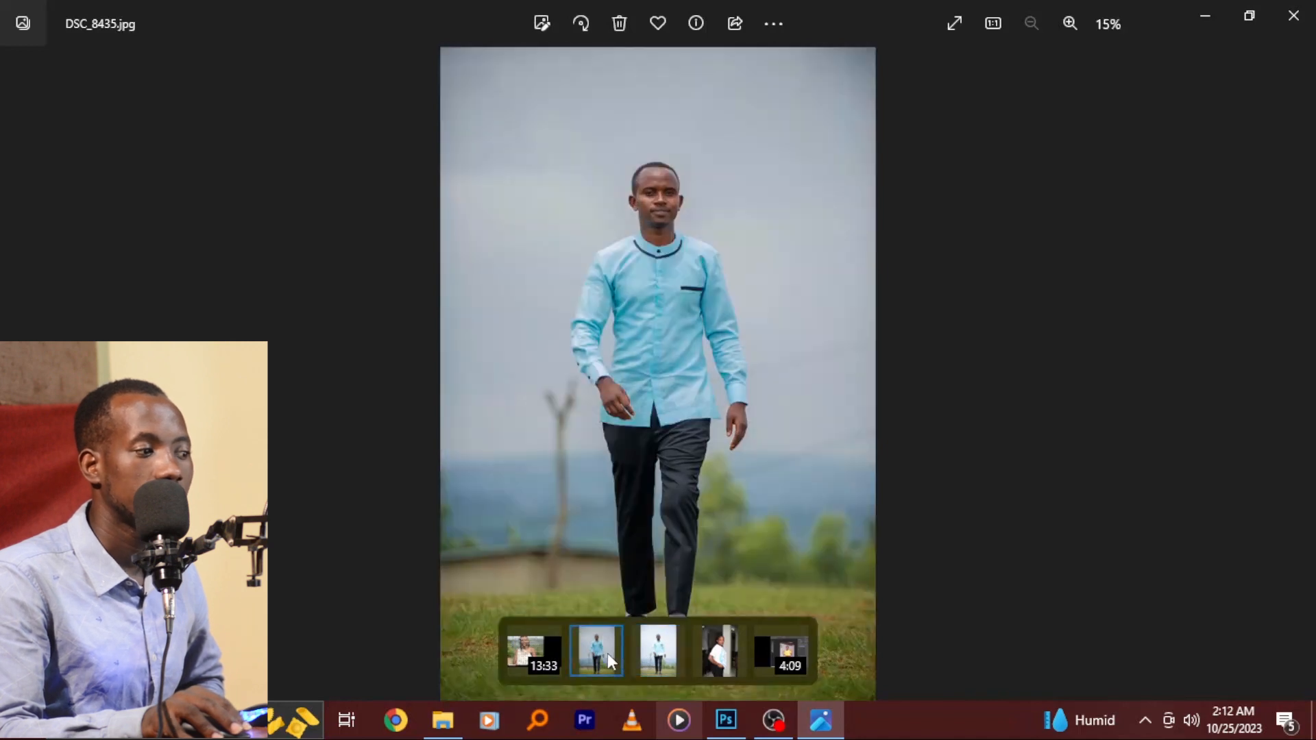
click(653, 659)
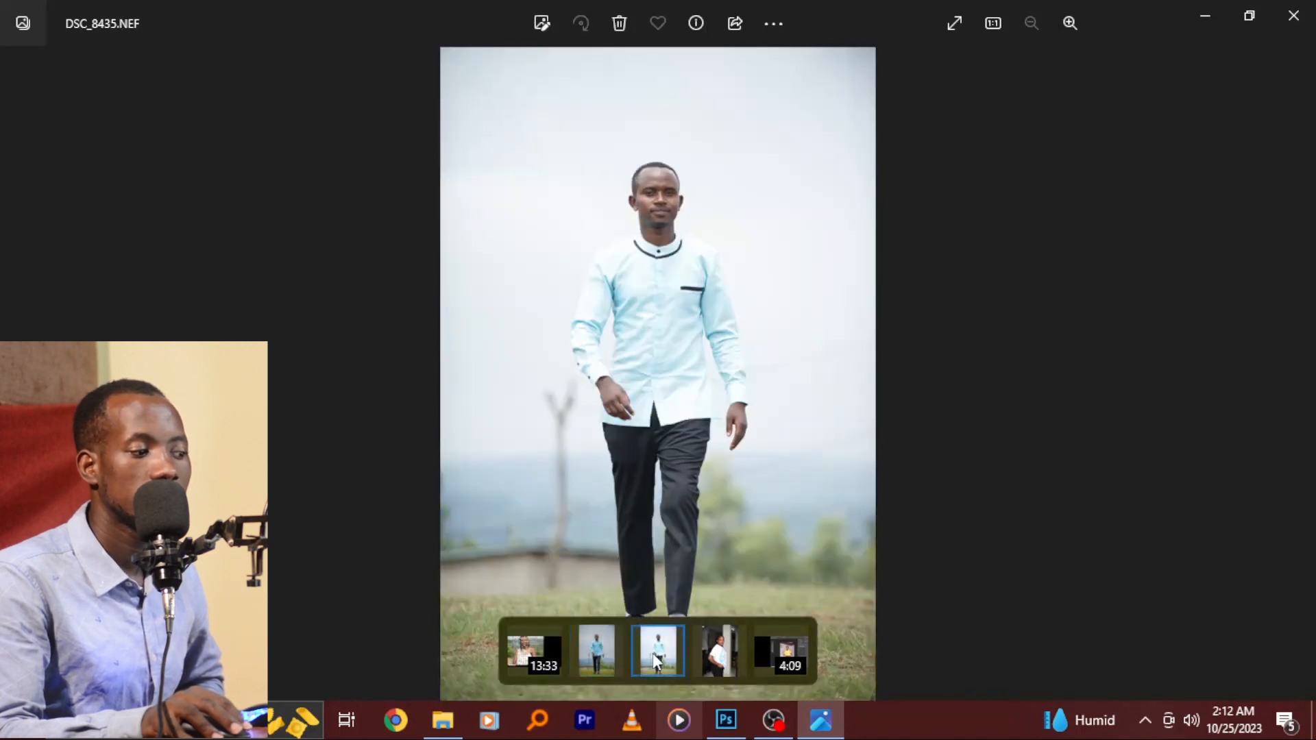
click(614, 649)
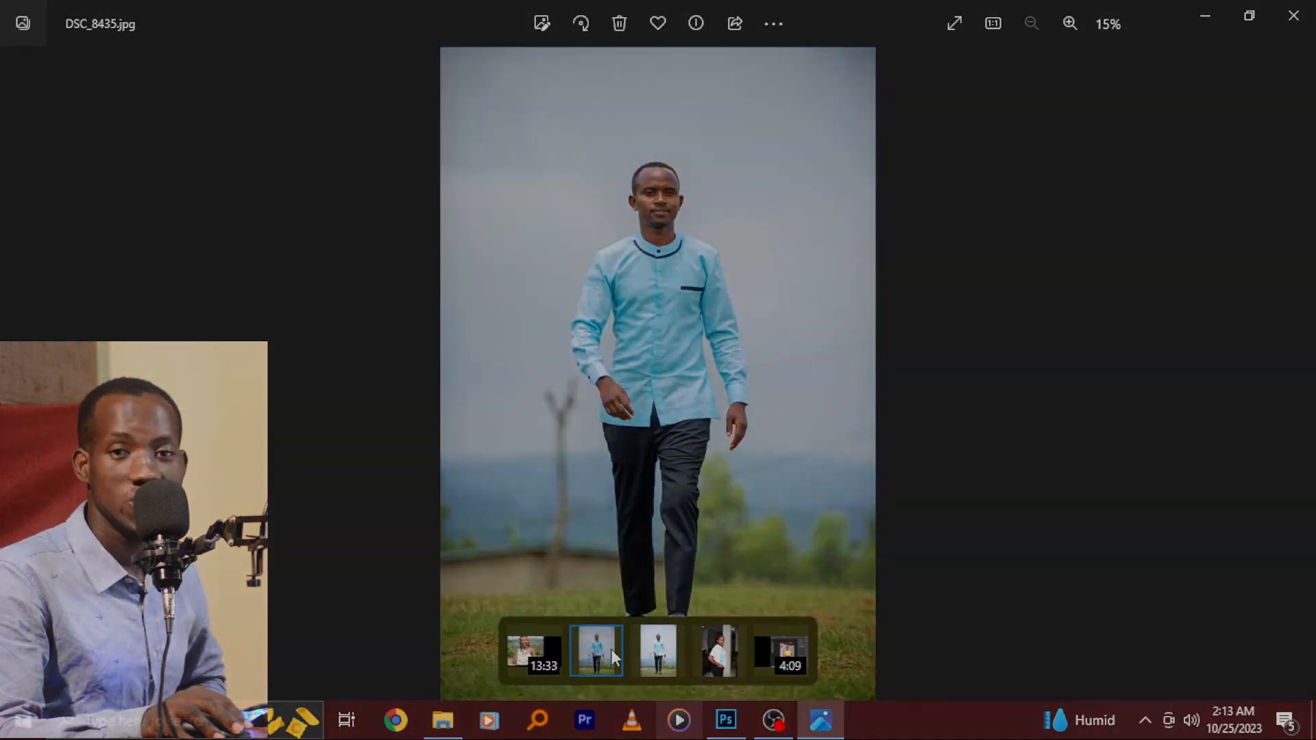